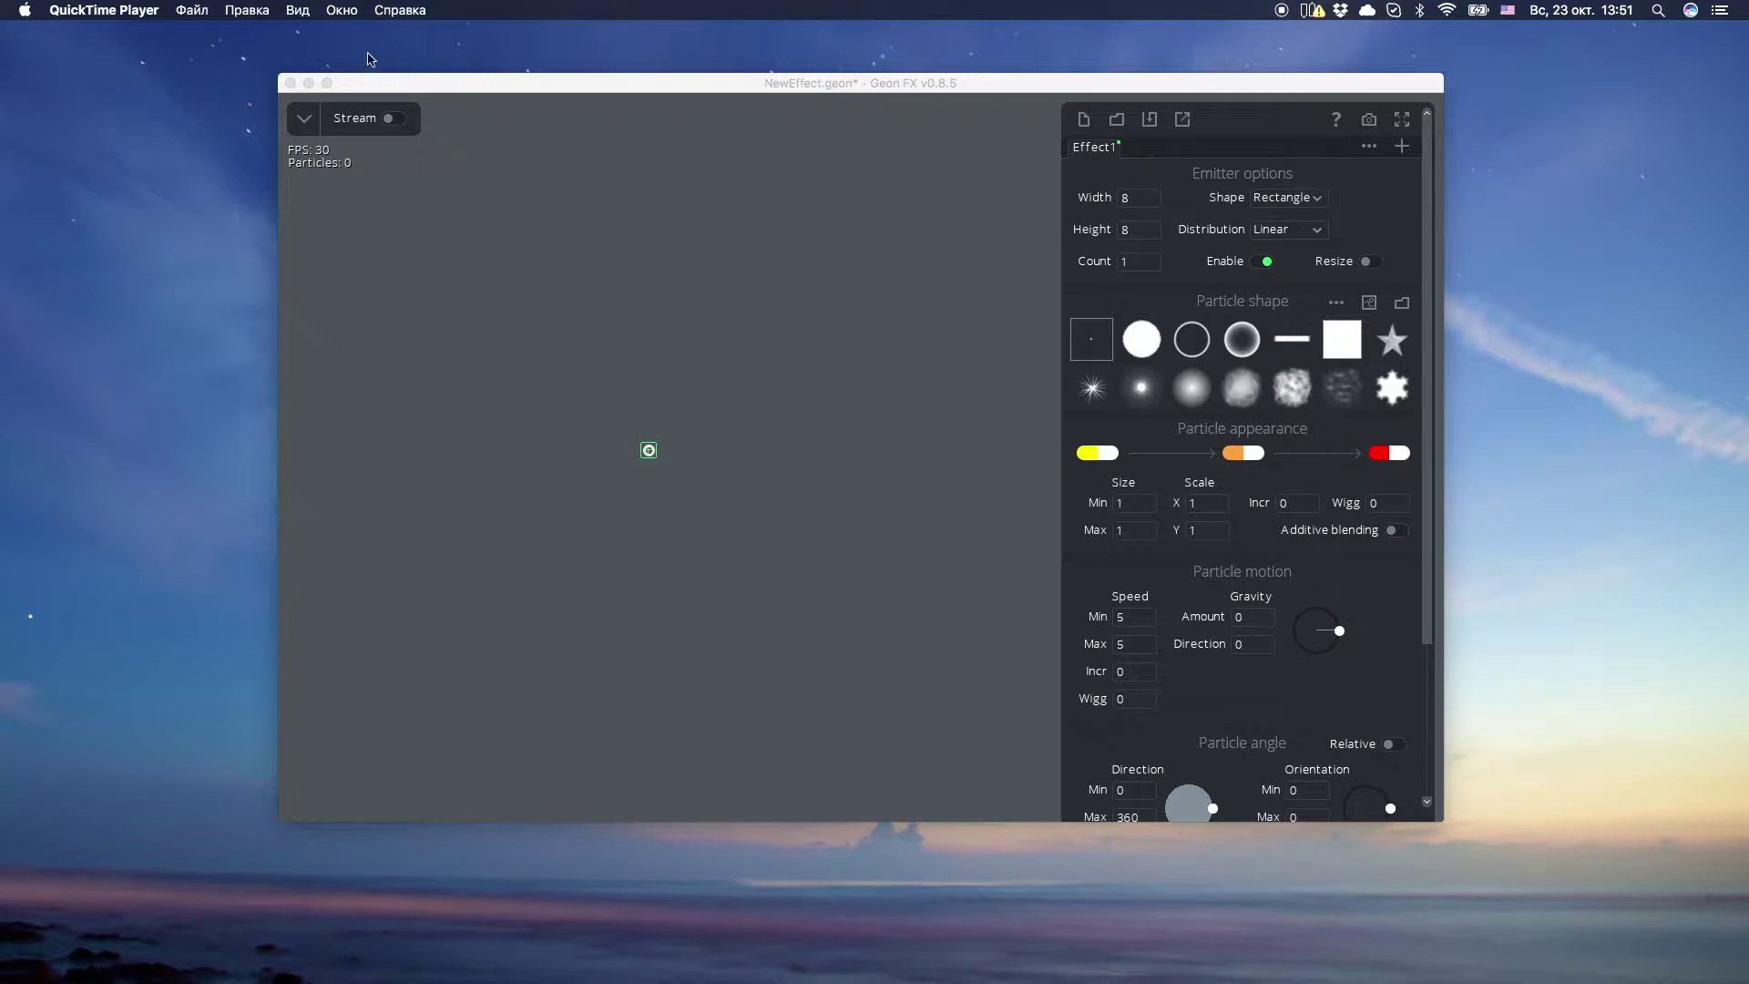
- Load background.jpg as the canvas background and move the emitter into the sky above the skyline
{"action": "left_click", "coordinate": [304, 132]}
{"action": "left_click", "coordinate": [304, 131]}
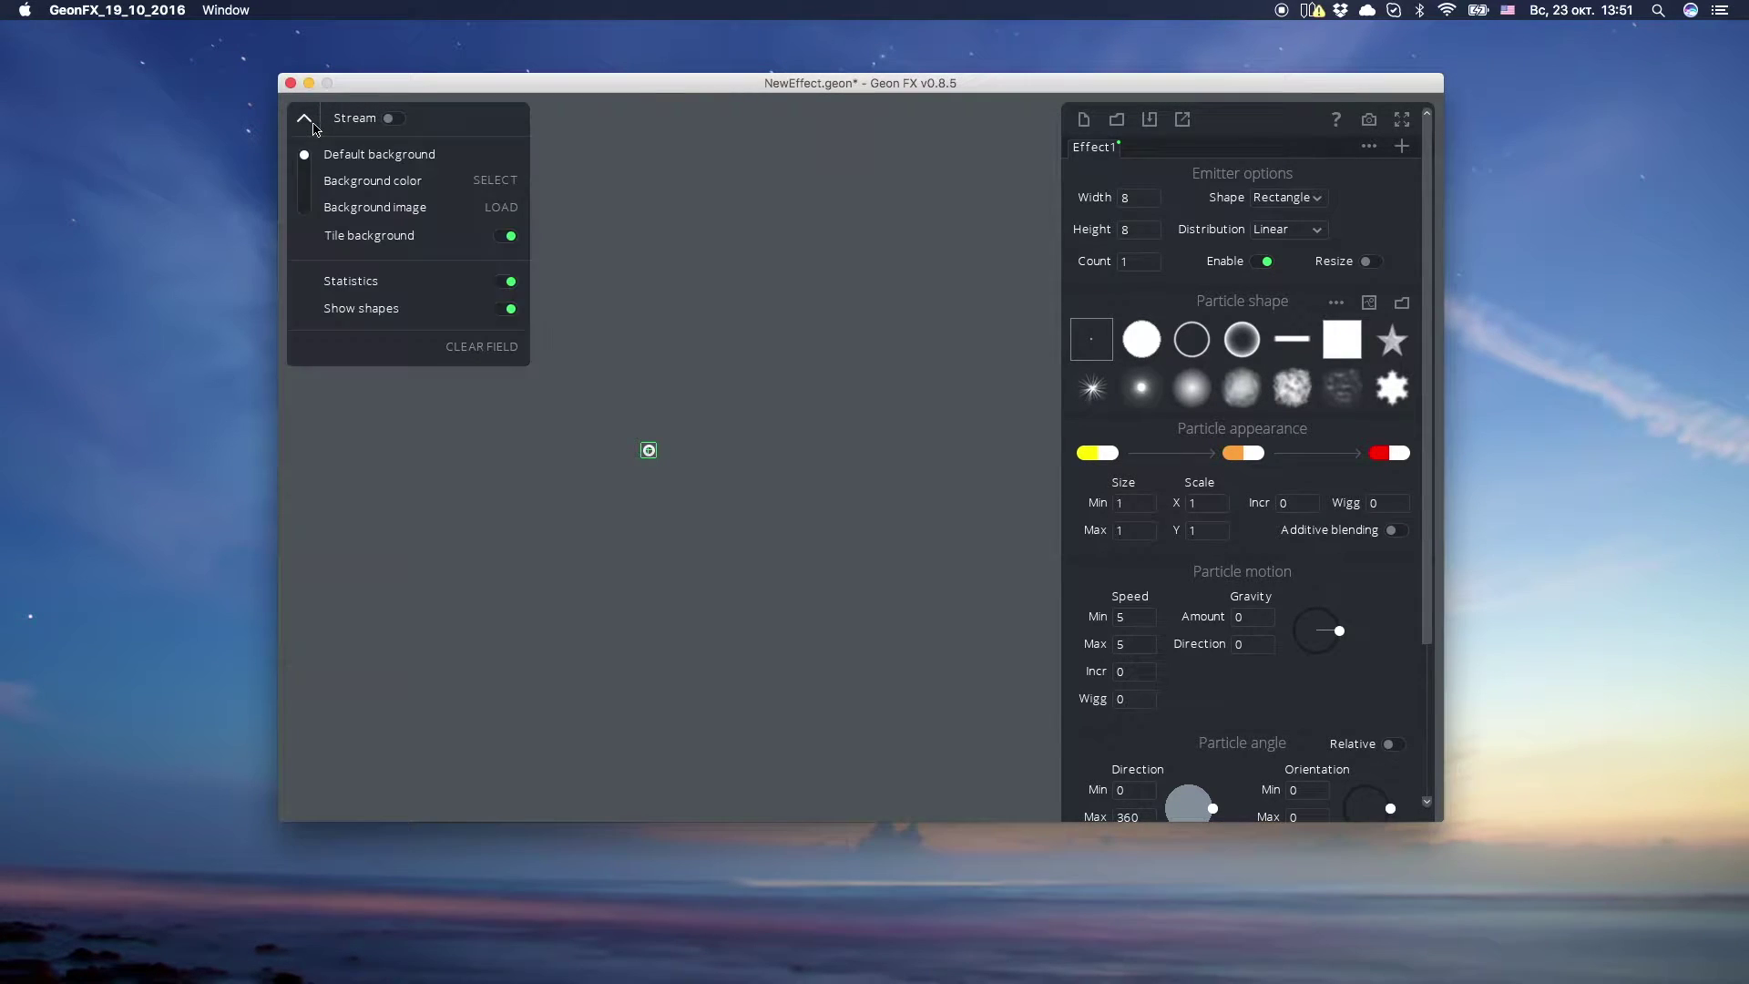
{"action": "left_click", "coordinate": [384, 213]}
{"action": "left_click", "coordinate": [501, 208]}
{"action": "double_click", "coordinate": [782, 300]}
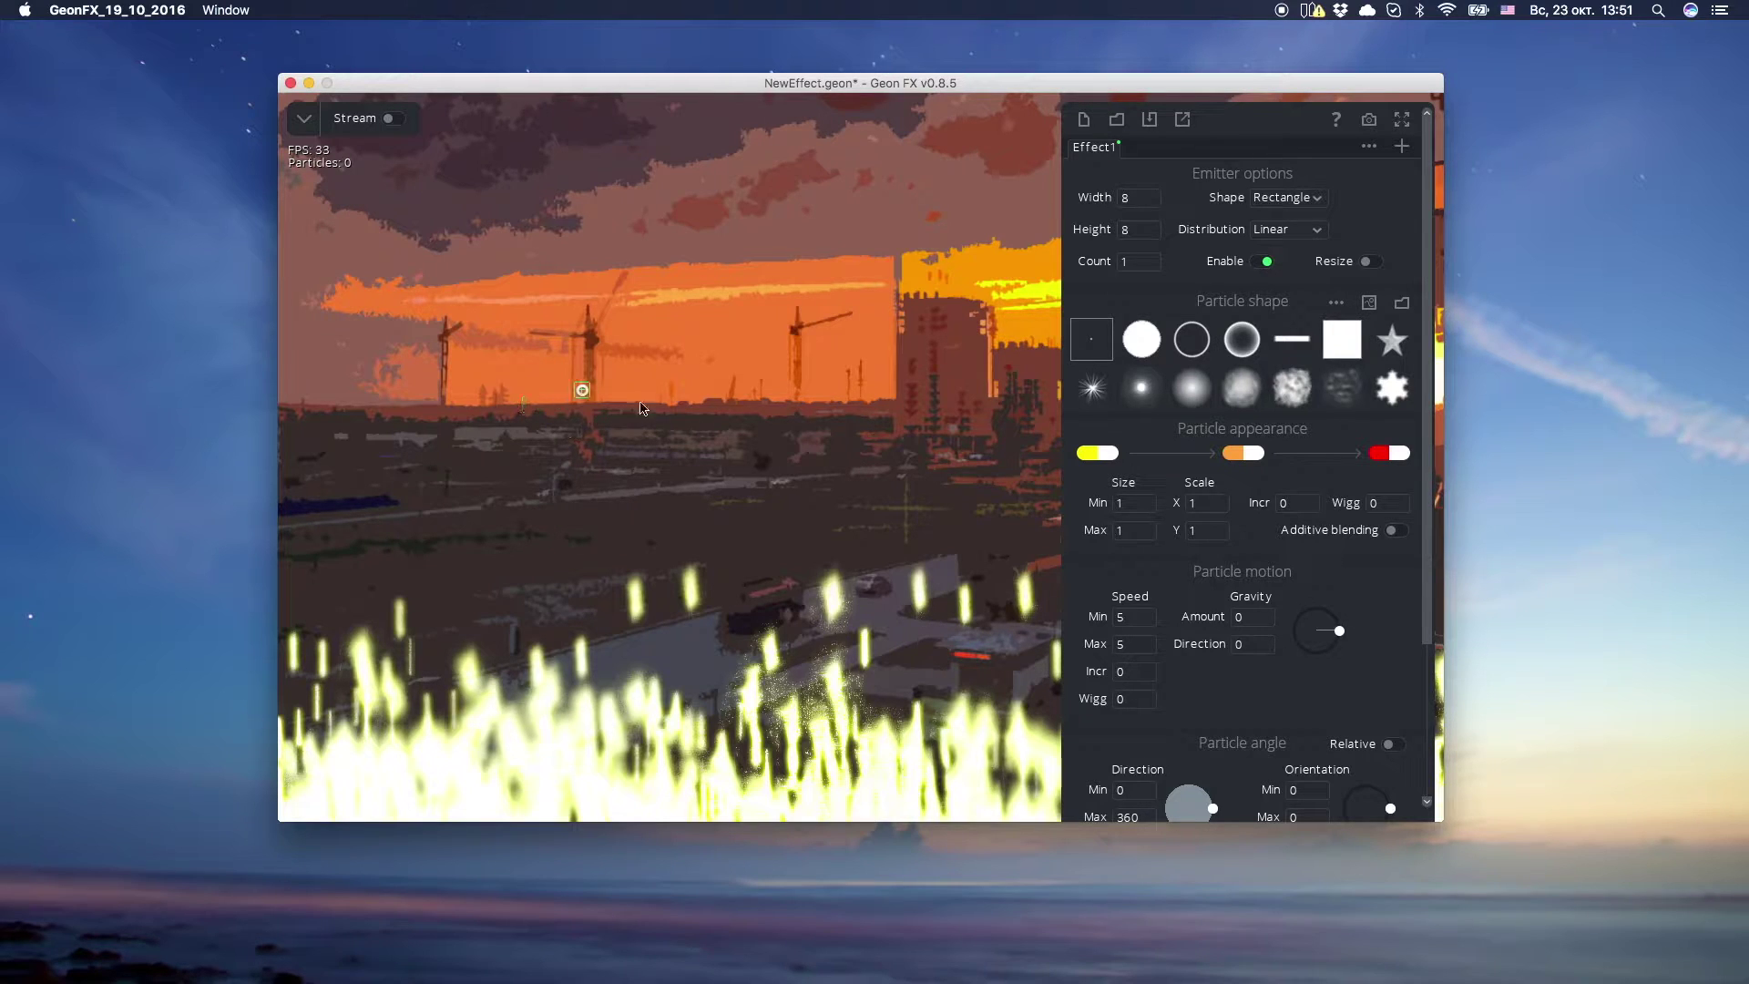
{"action": "left_click", "coordinate": [726, 318]}
{"action": "mouse_move", "coordinate": [795, 347]}
{"action": "left_mouse_down"}
{"action": "mouse_move", "coordinate": [583, 428]}
{"action": "mouse_move", "coordinate": [806, 304]}
{"action": "mouse_move", "coordinate": [832, 311]}
{"action": "mouse_move", "coordinate": [779, 281]}
{"action": "left_mouse_up"}
- Turn Show shapes off so the emitter outlines are hidden
{"action": "left_click", "coordinate": [318, 119]}
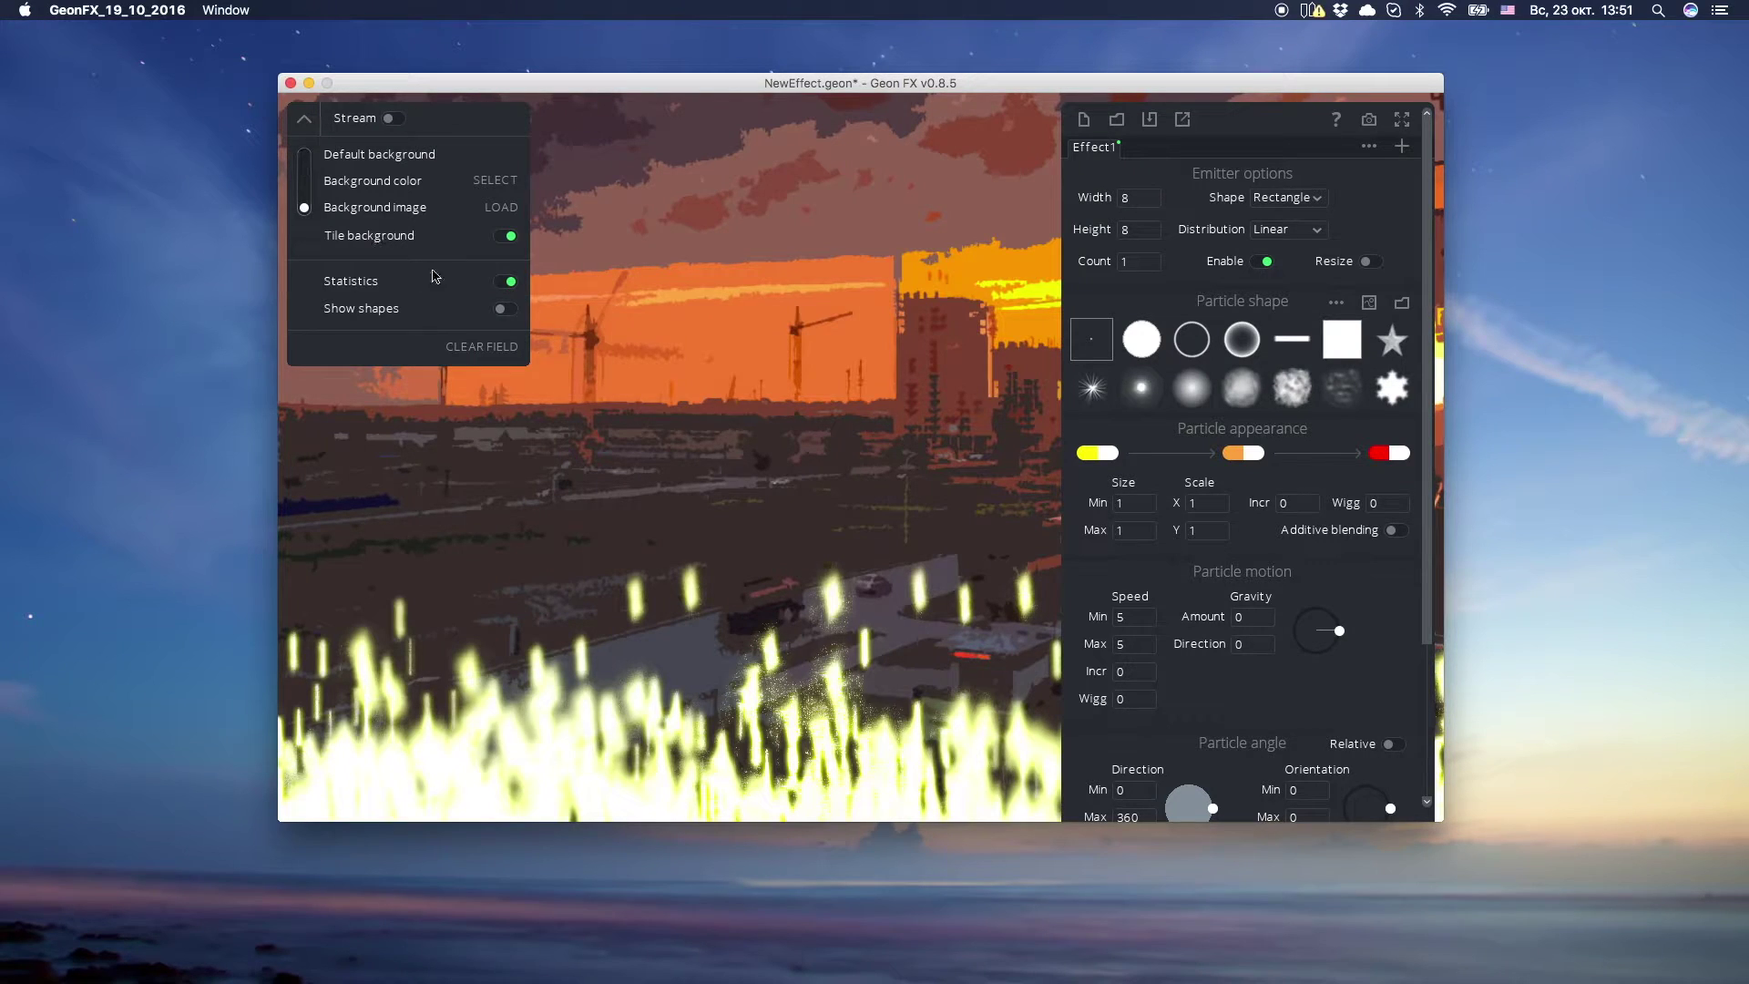
{"action": "left_click", "coordinate": [508, 311]}
{"action": "left_click", "coordinate": [508, 310]}
{"action": "left_click", "coordinate": [508, 311]}
{"action": "left_click", "coordinate": [508, 311]}
{"action": "left_click", "coordinate": [508, 311]}
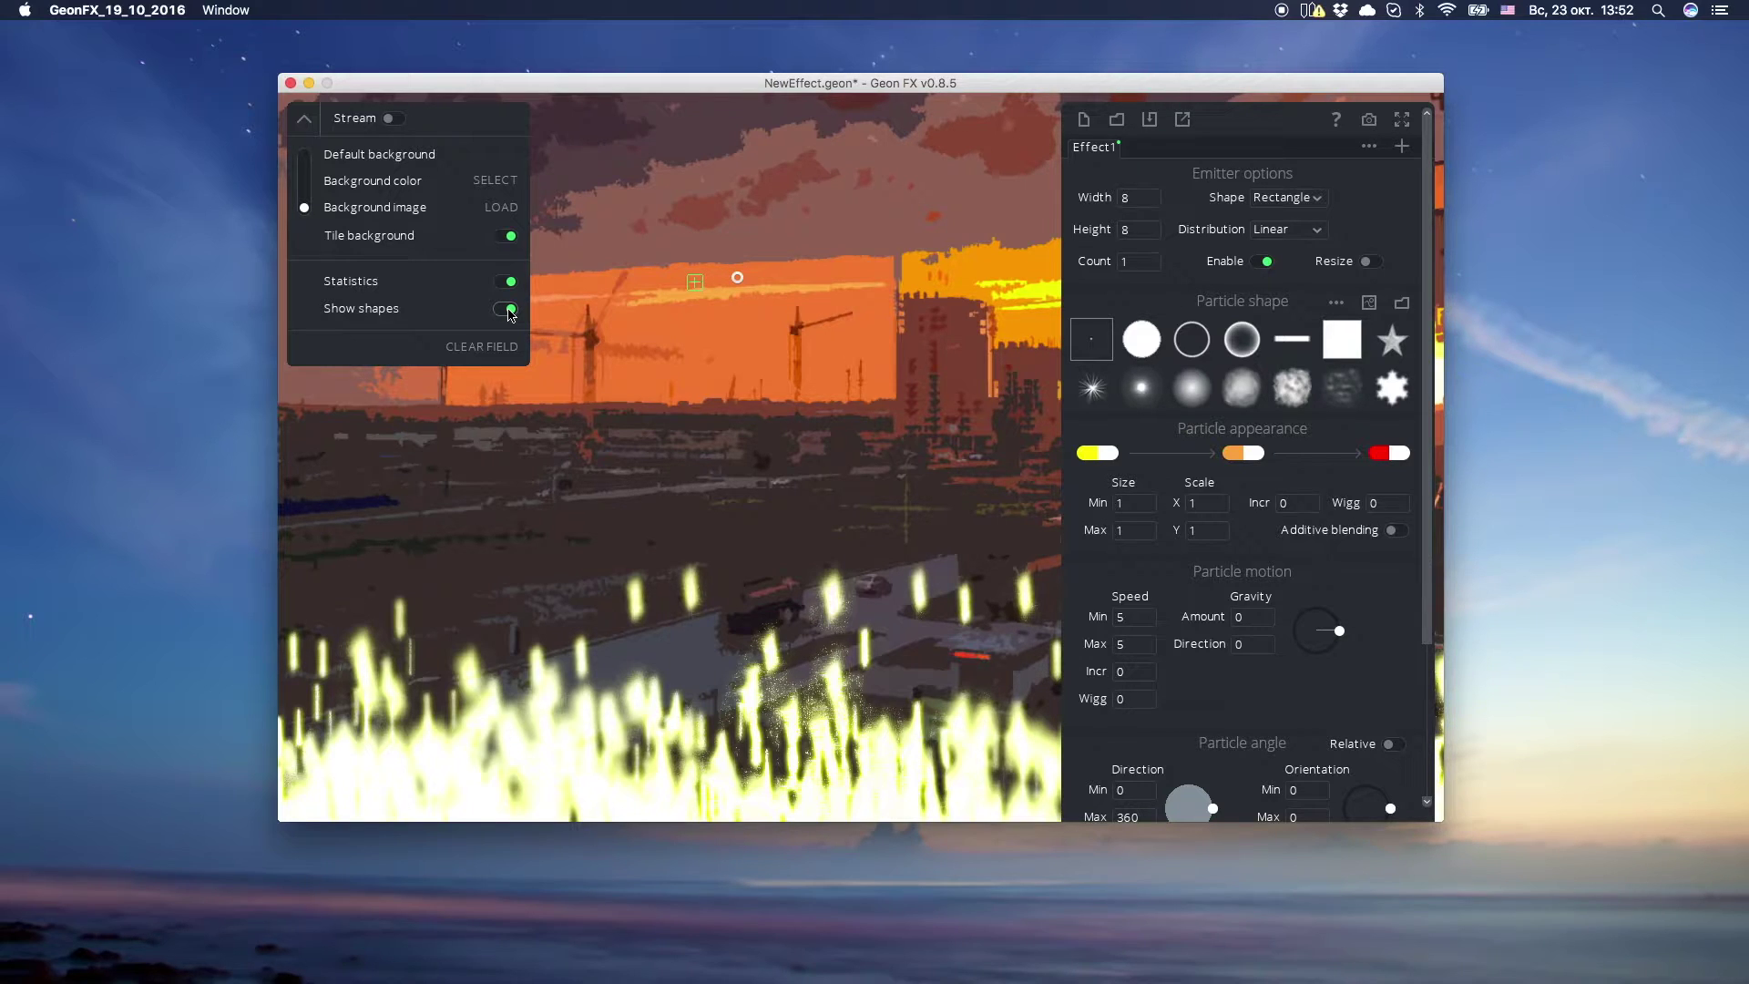
{"action": "left_click", "coordinate": [508, 310]}
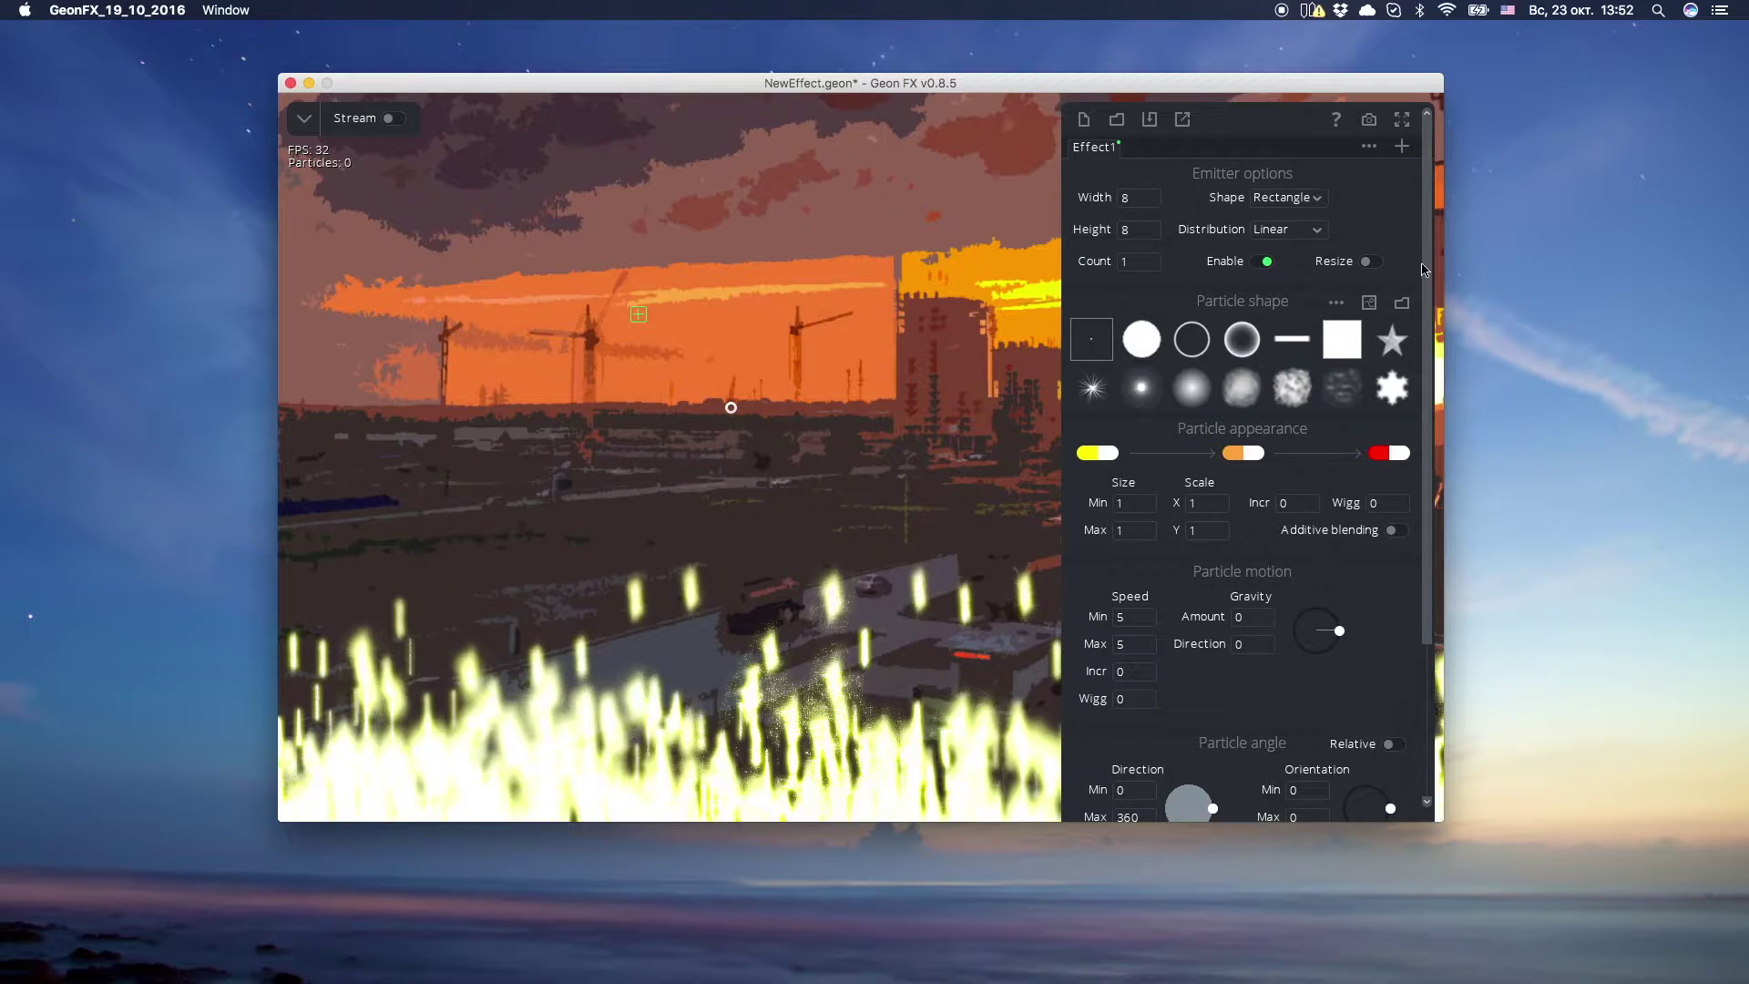
- Load asteroid_x_9.png from Видео процесса 3 as the particle shape, with 9 frames
{"action": "left_click", "coordinate": [1369, 304]}
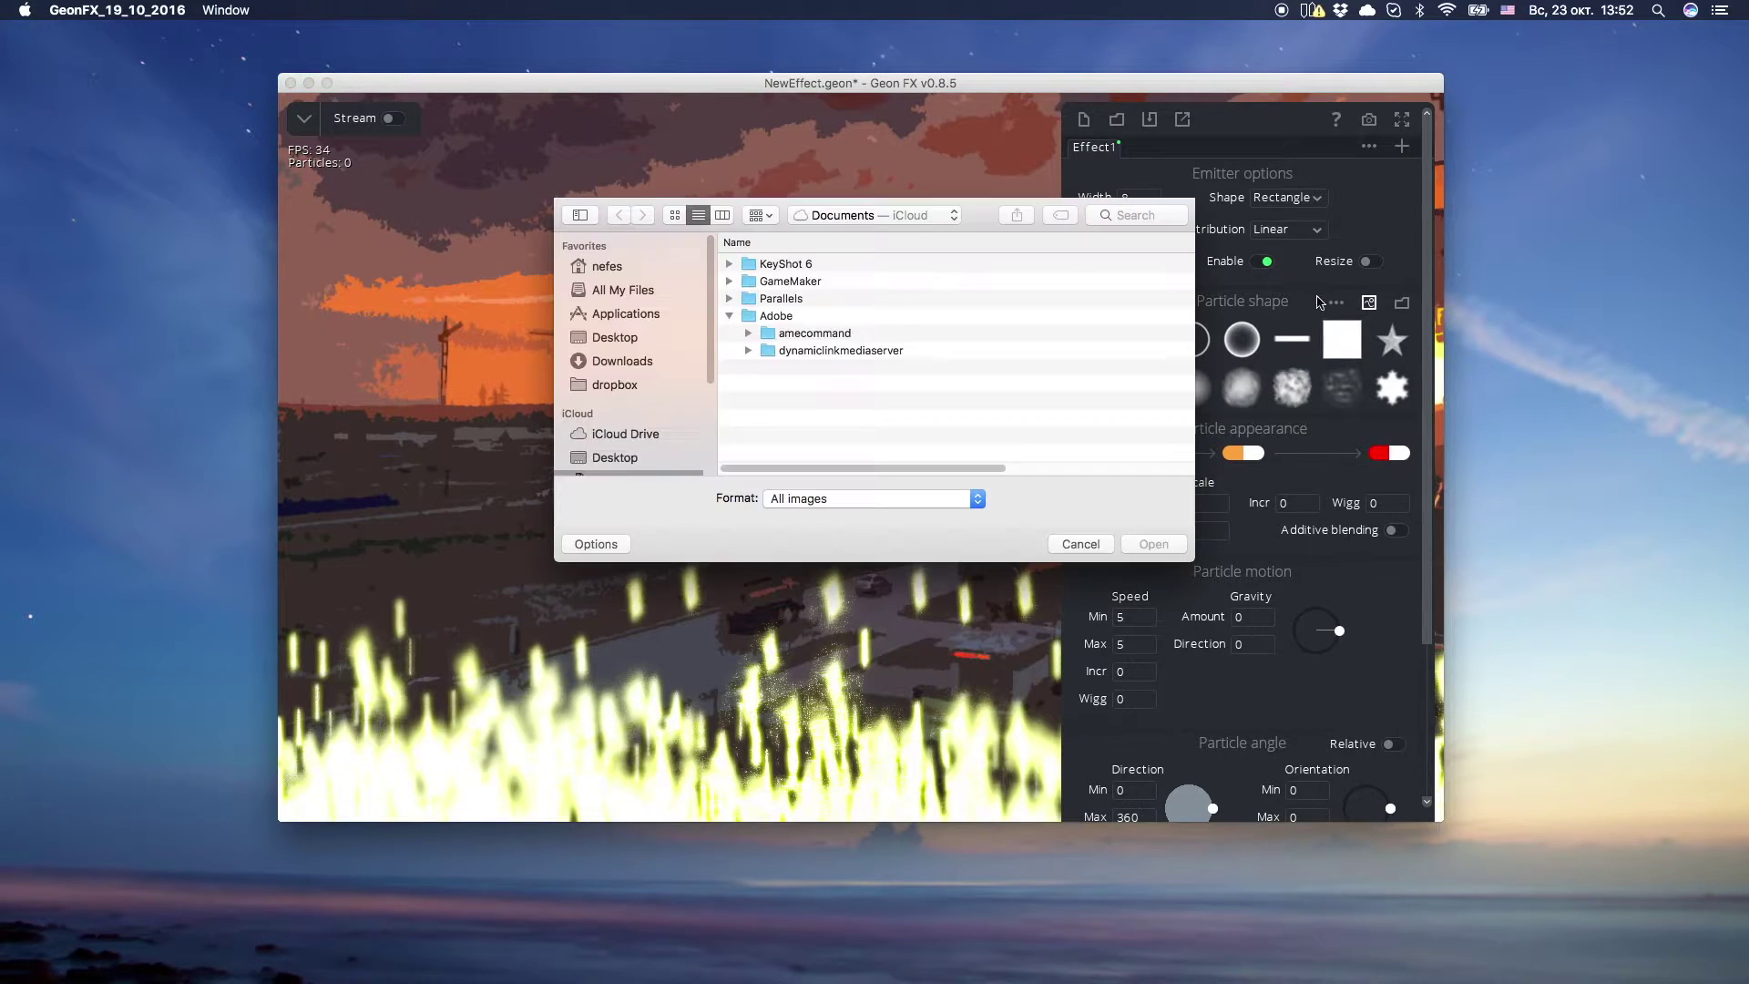
{"action": "left_click", "coordinate": [812, 218]}
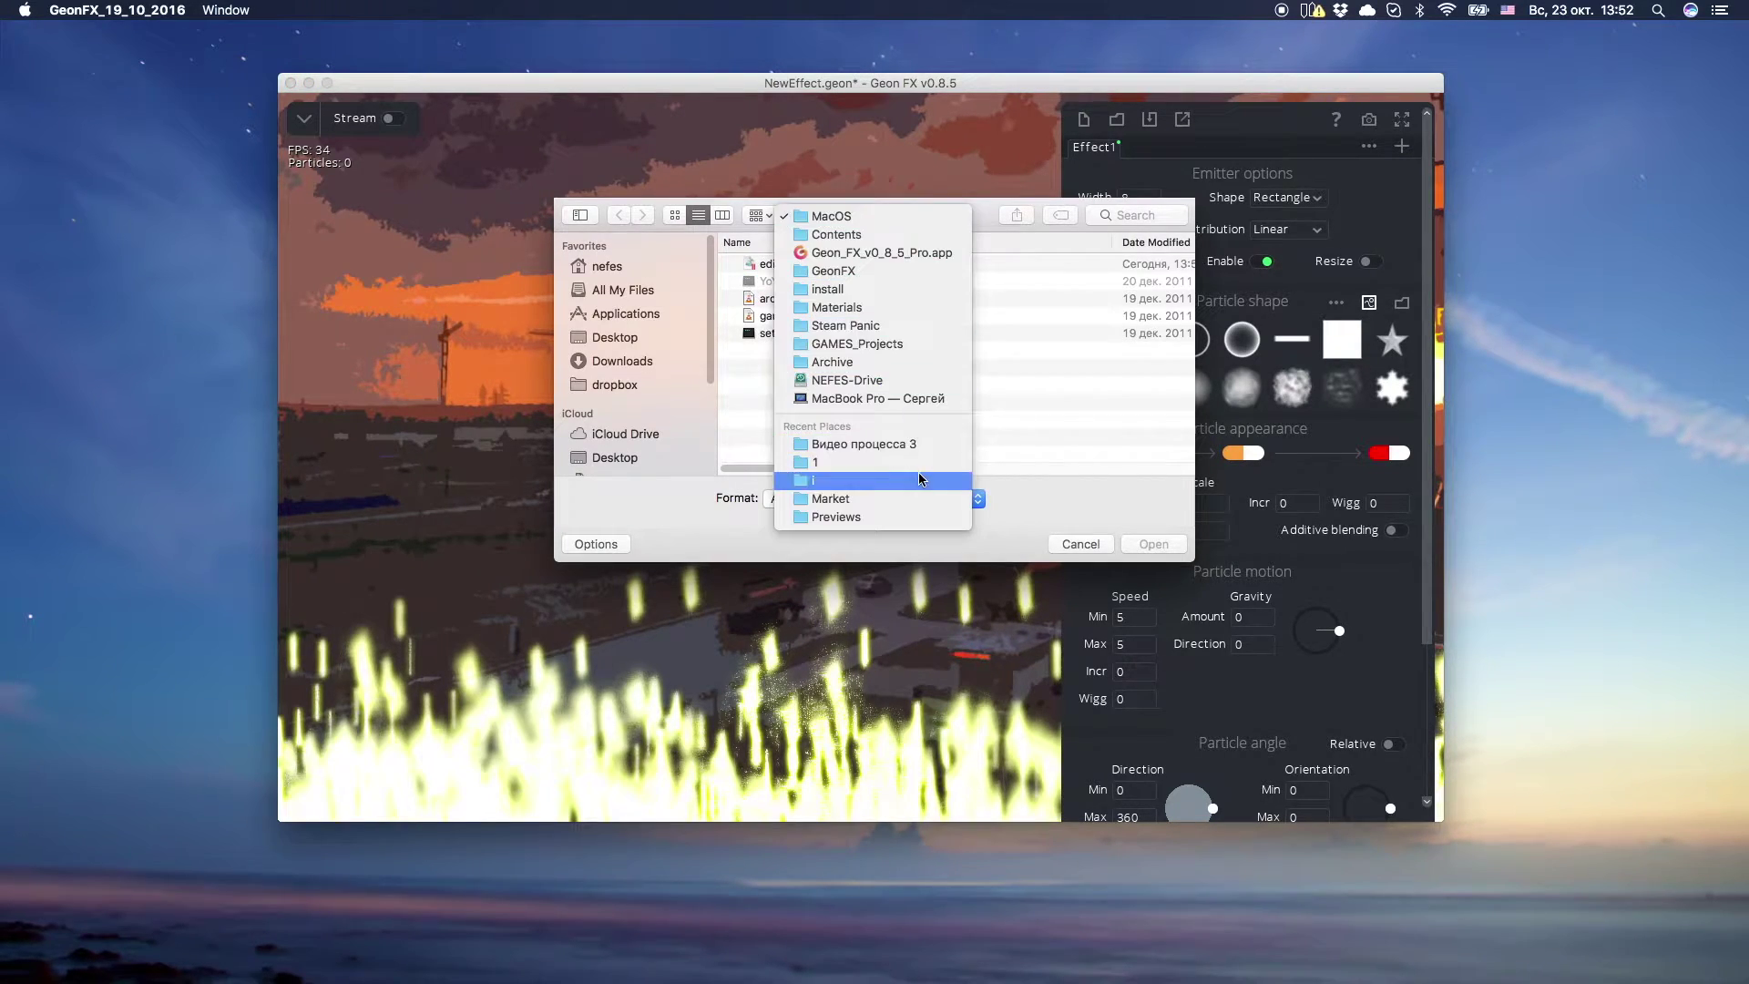
{"action": "left_click", "coordinate": [865, 443]}
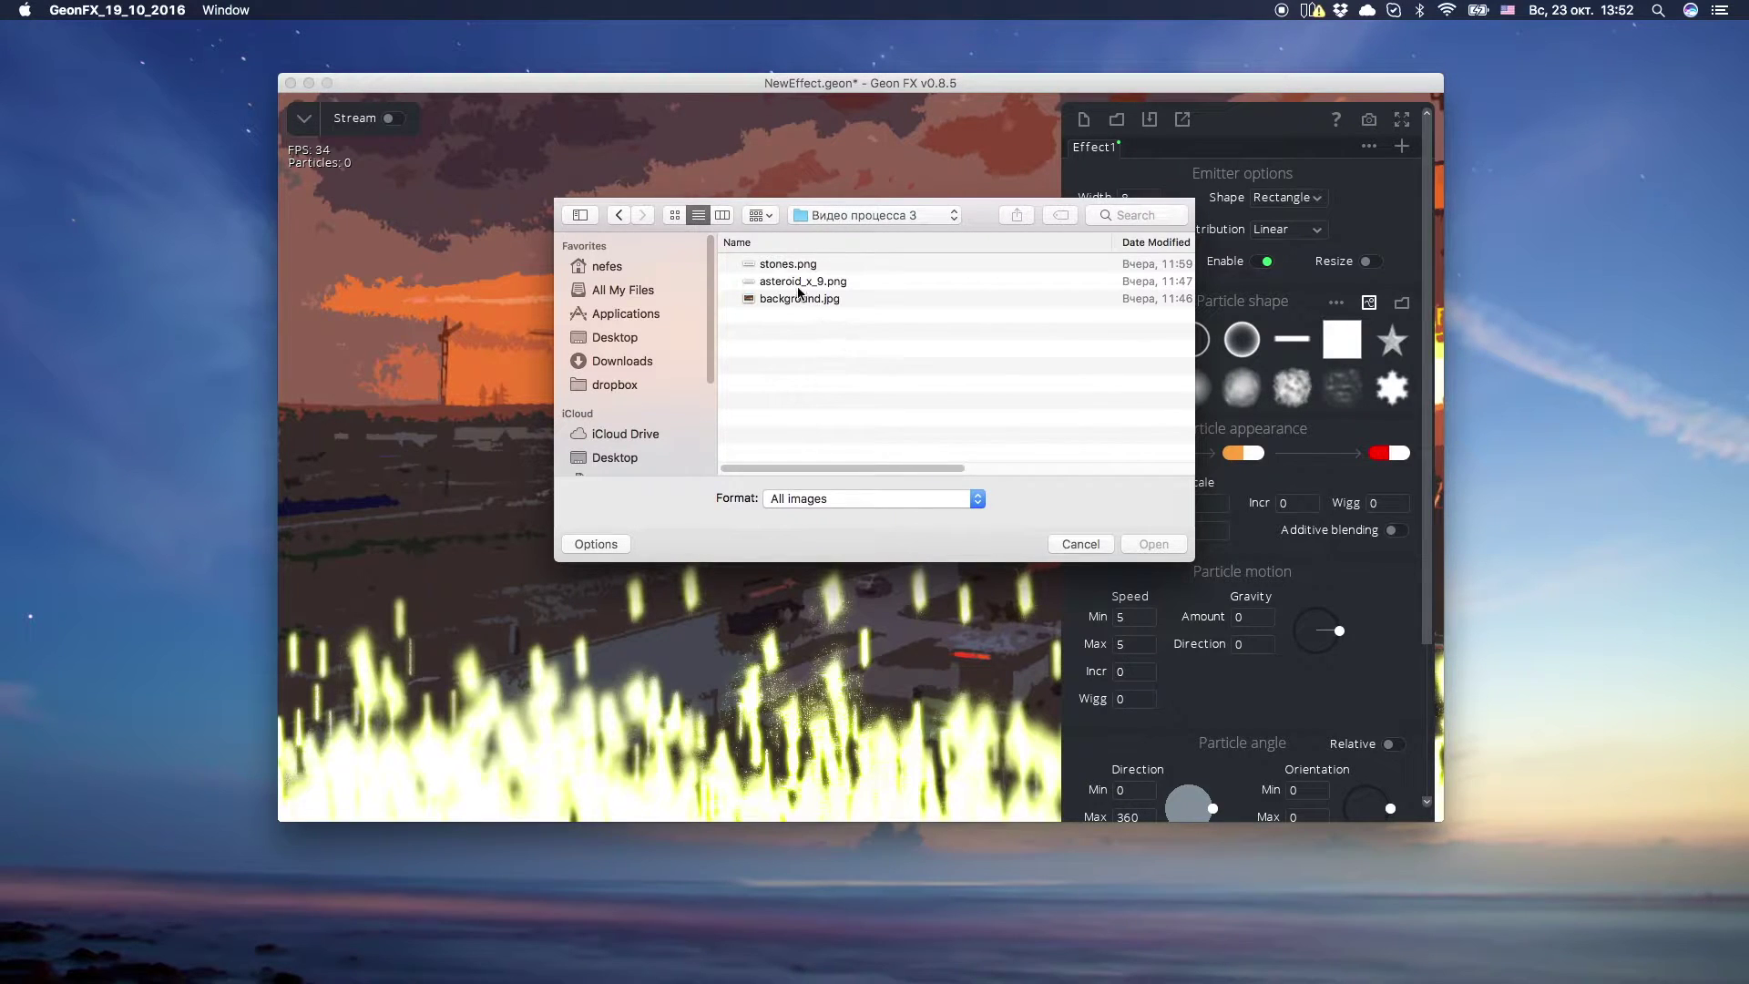
{"action": "left_click", "coordinate": [803, 285]}
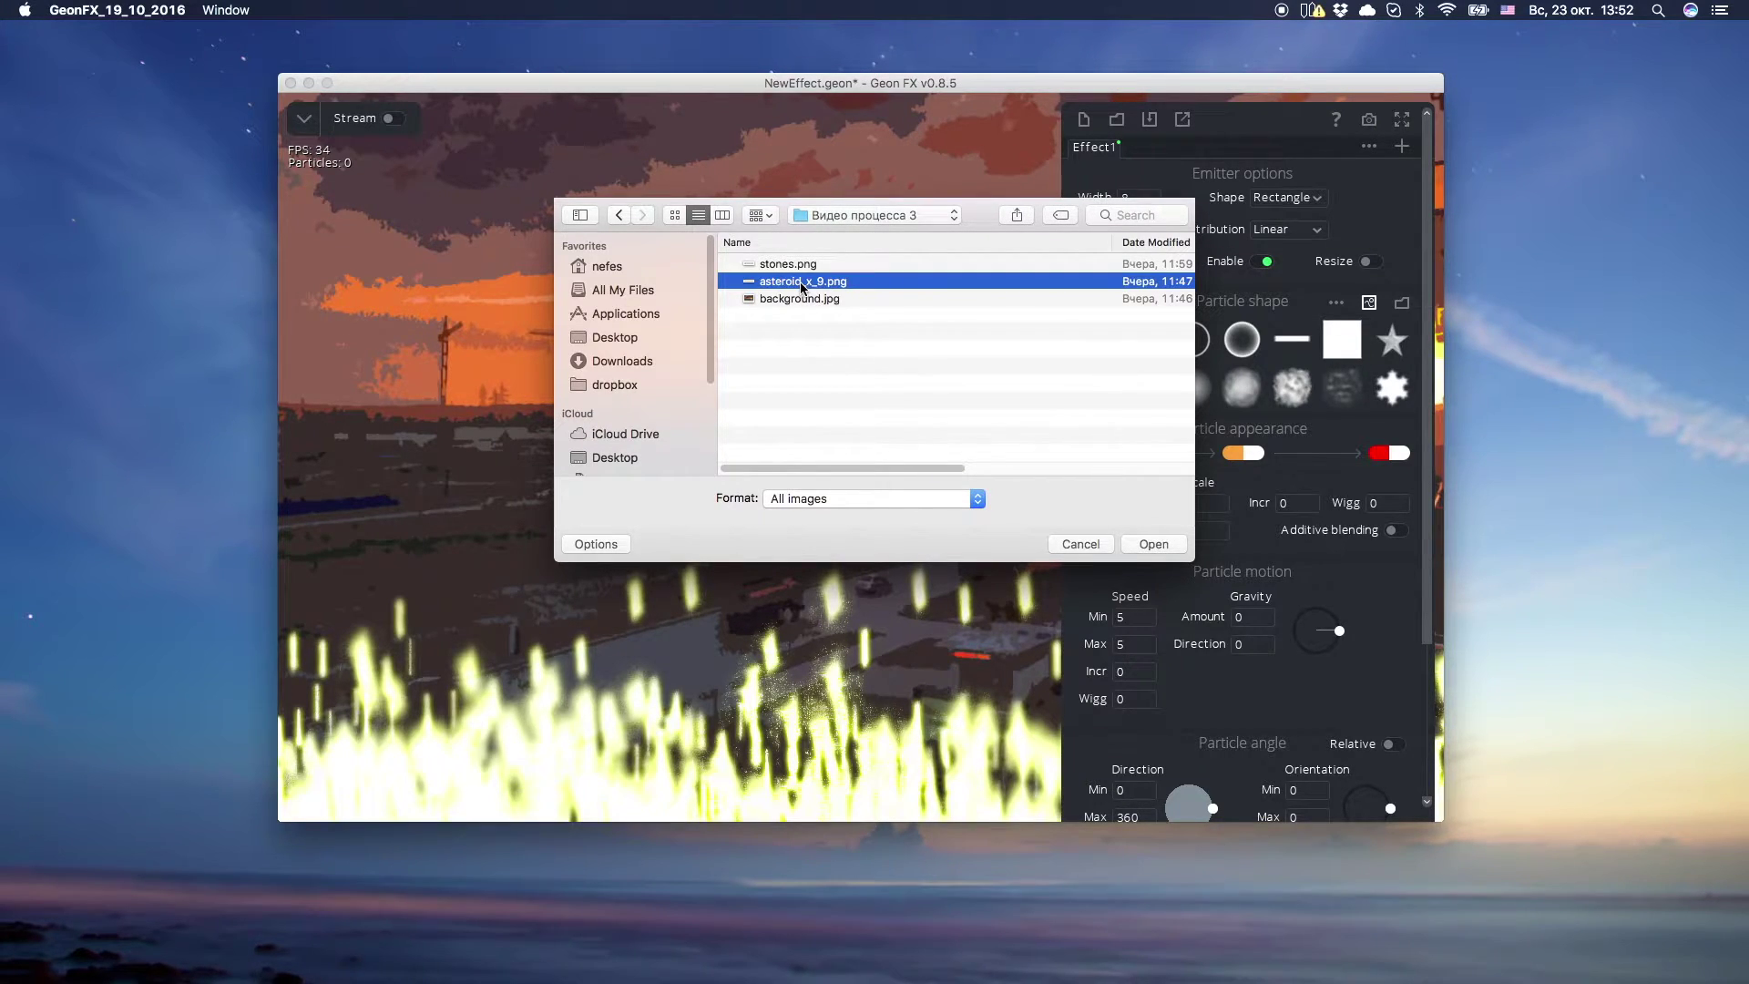
{"action": "key", "text": "space"}
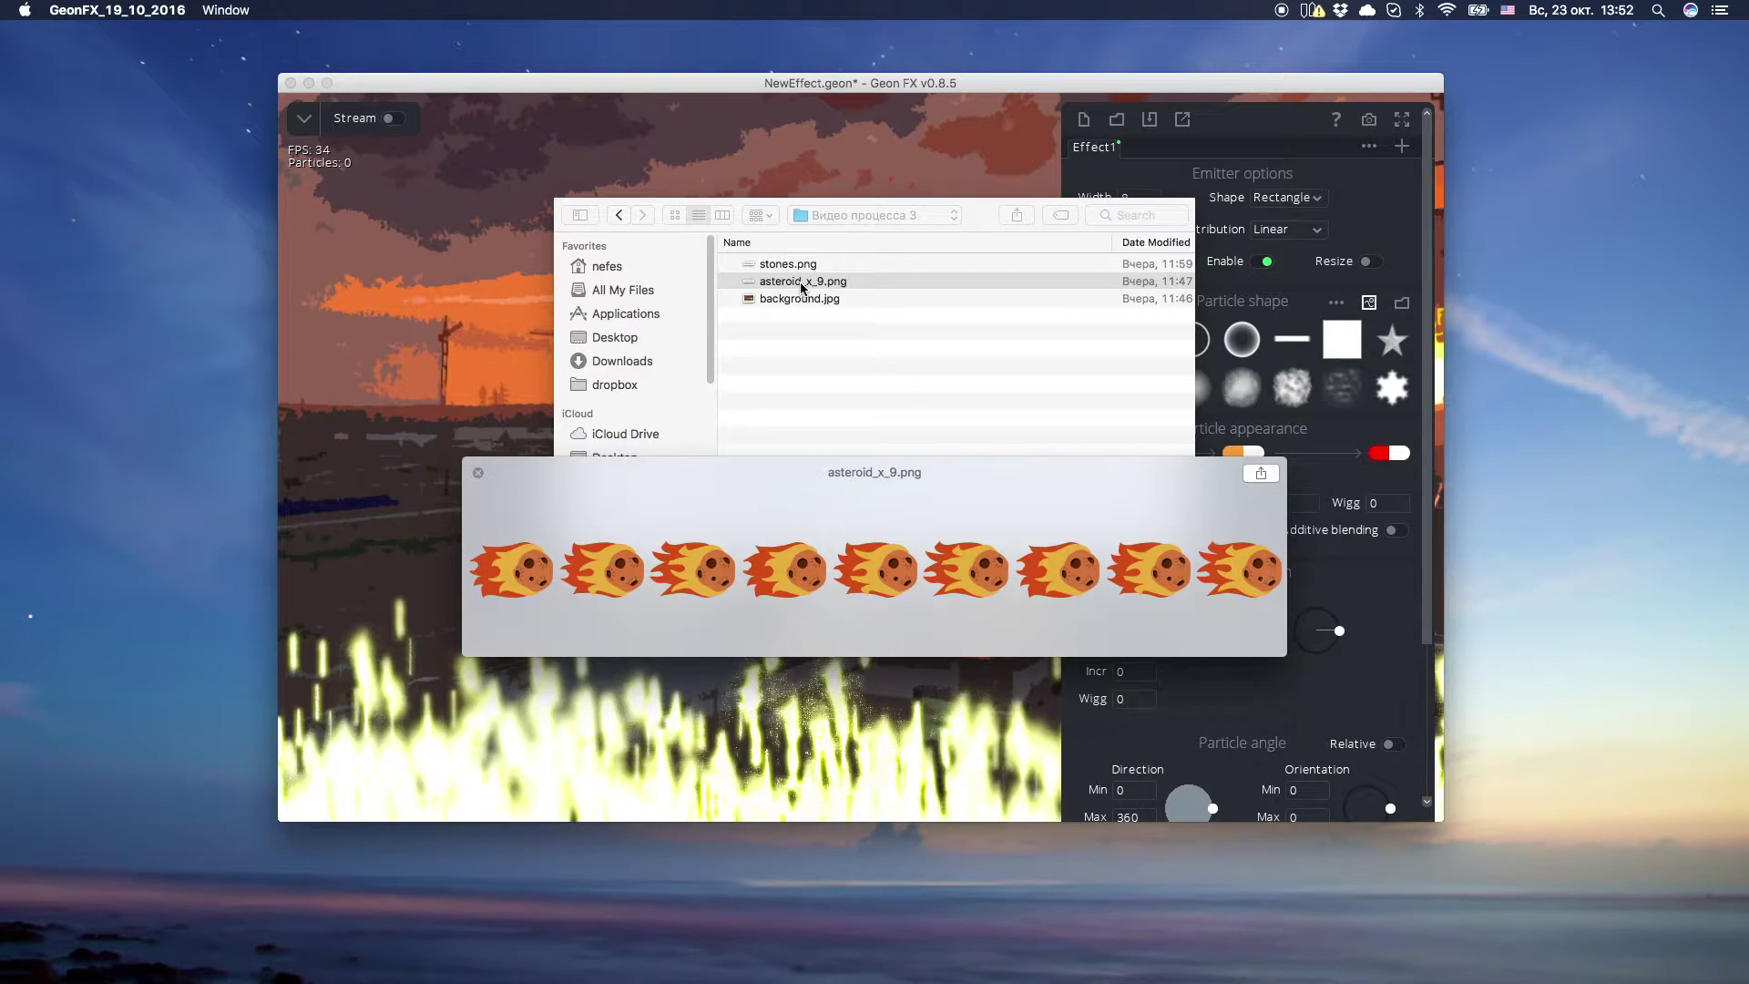
{"action": "key", "text": "space"}
{"action": "key", "text": "Return"}
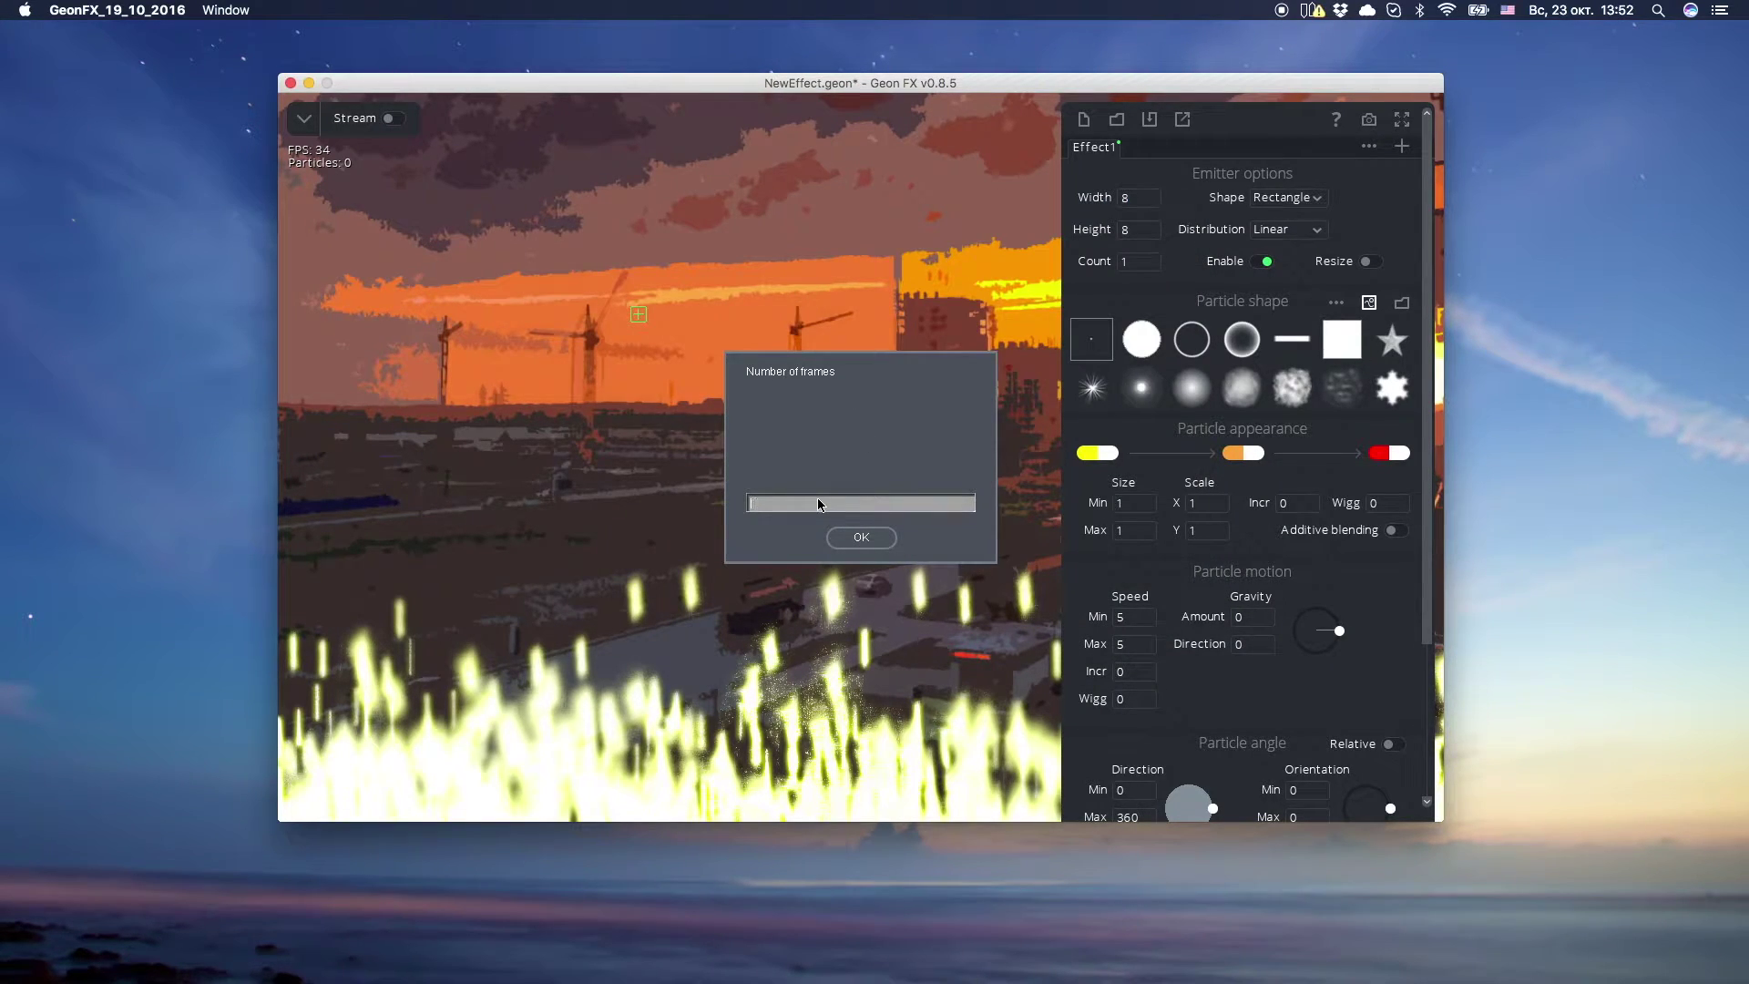
{"action": "type", "text": "9"}
{"action": "key", "text": "Return"}
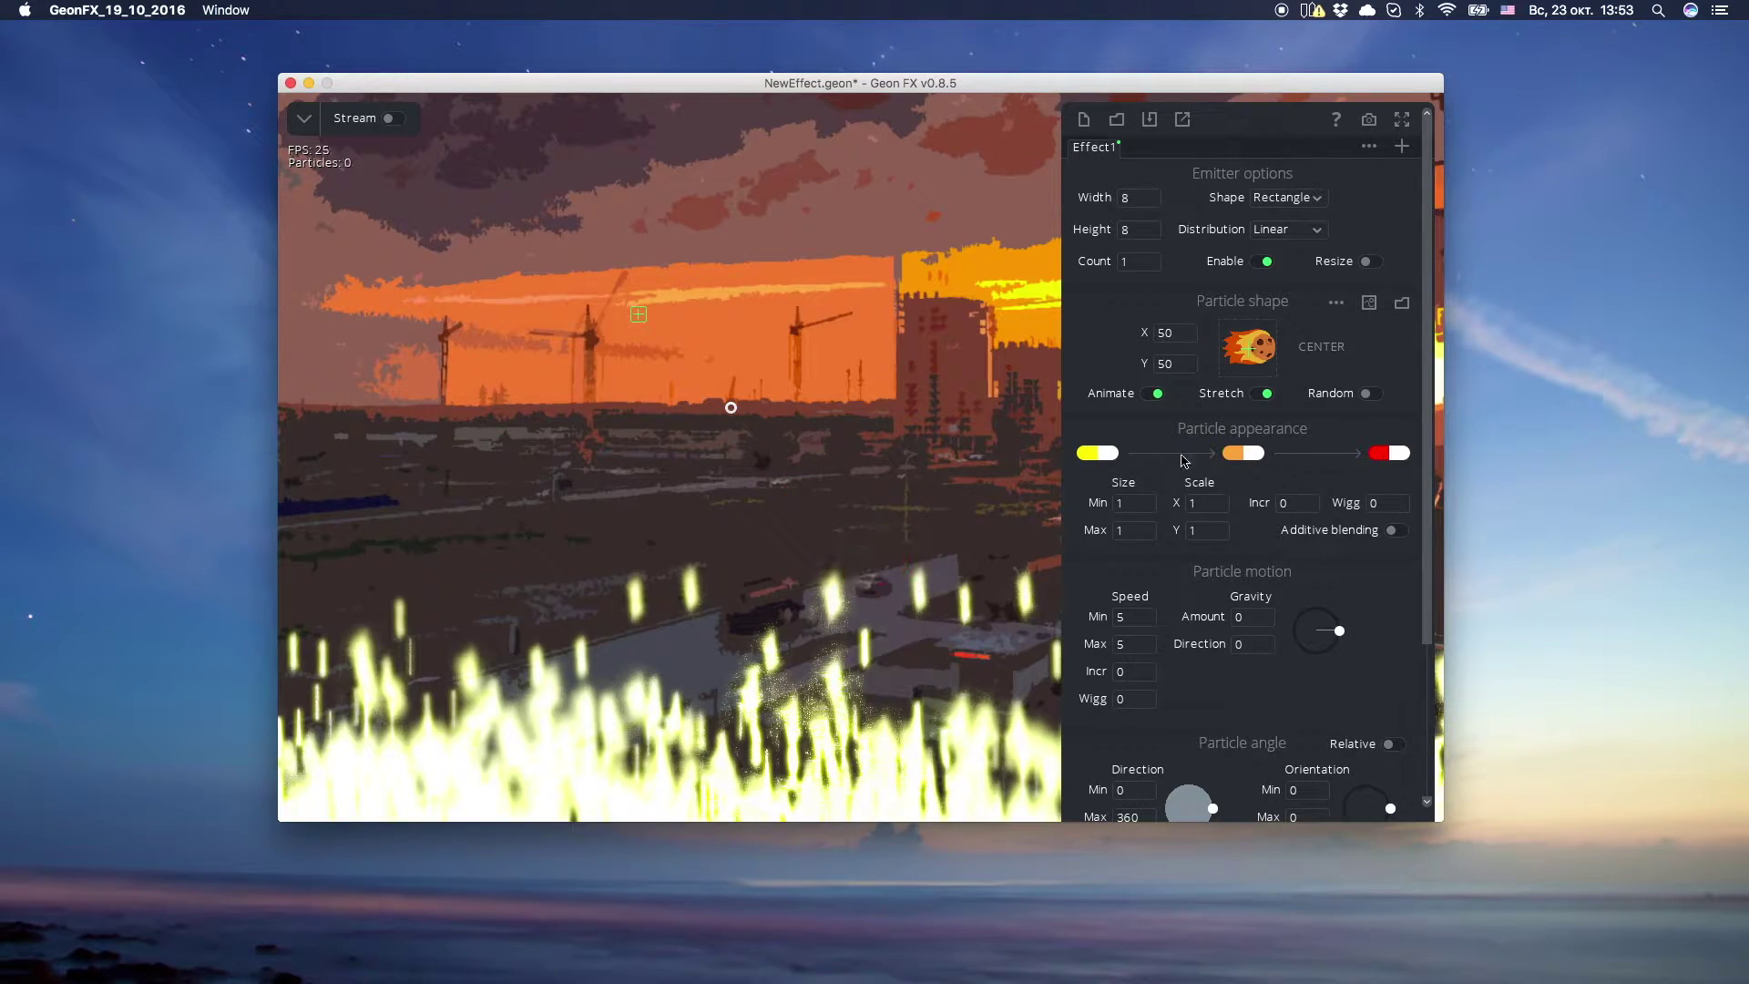
- Change the first, middle and last particle colour stops to White from the Apple palette
{"action": "left_click", "coordinate": [1089, 453]}
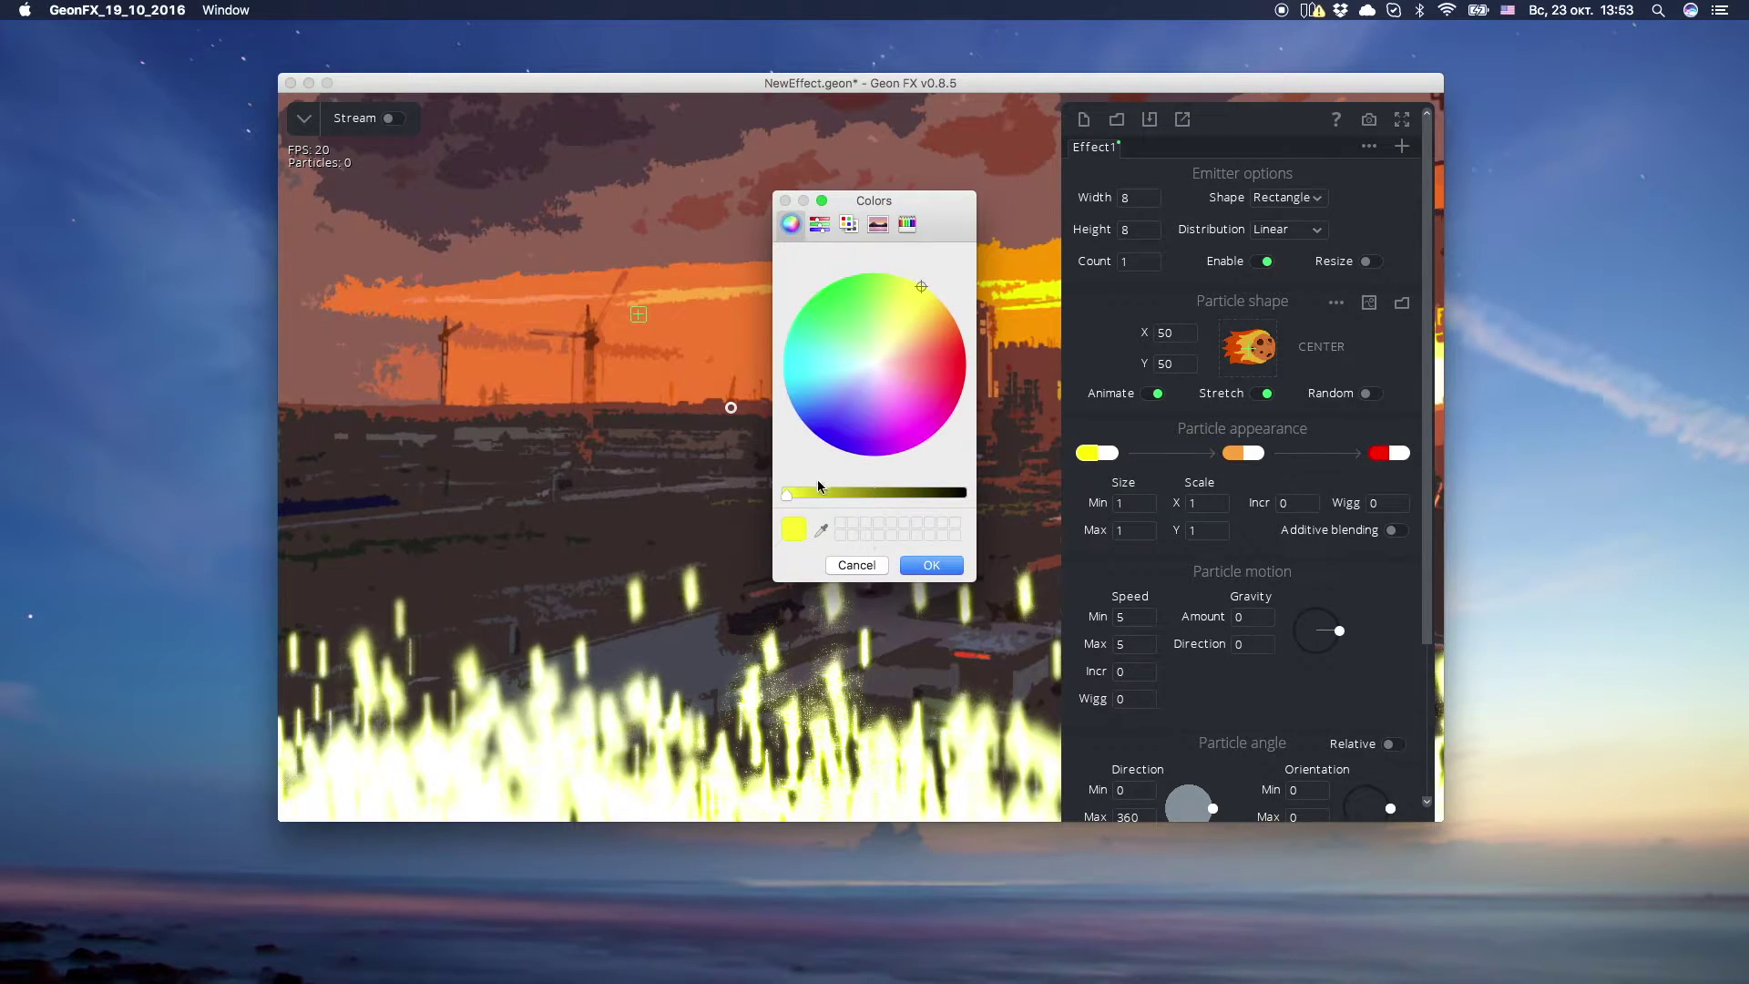
{"action": "left_click", "coordinate": [848, 224]}
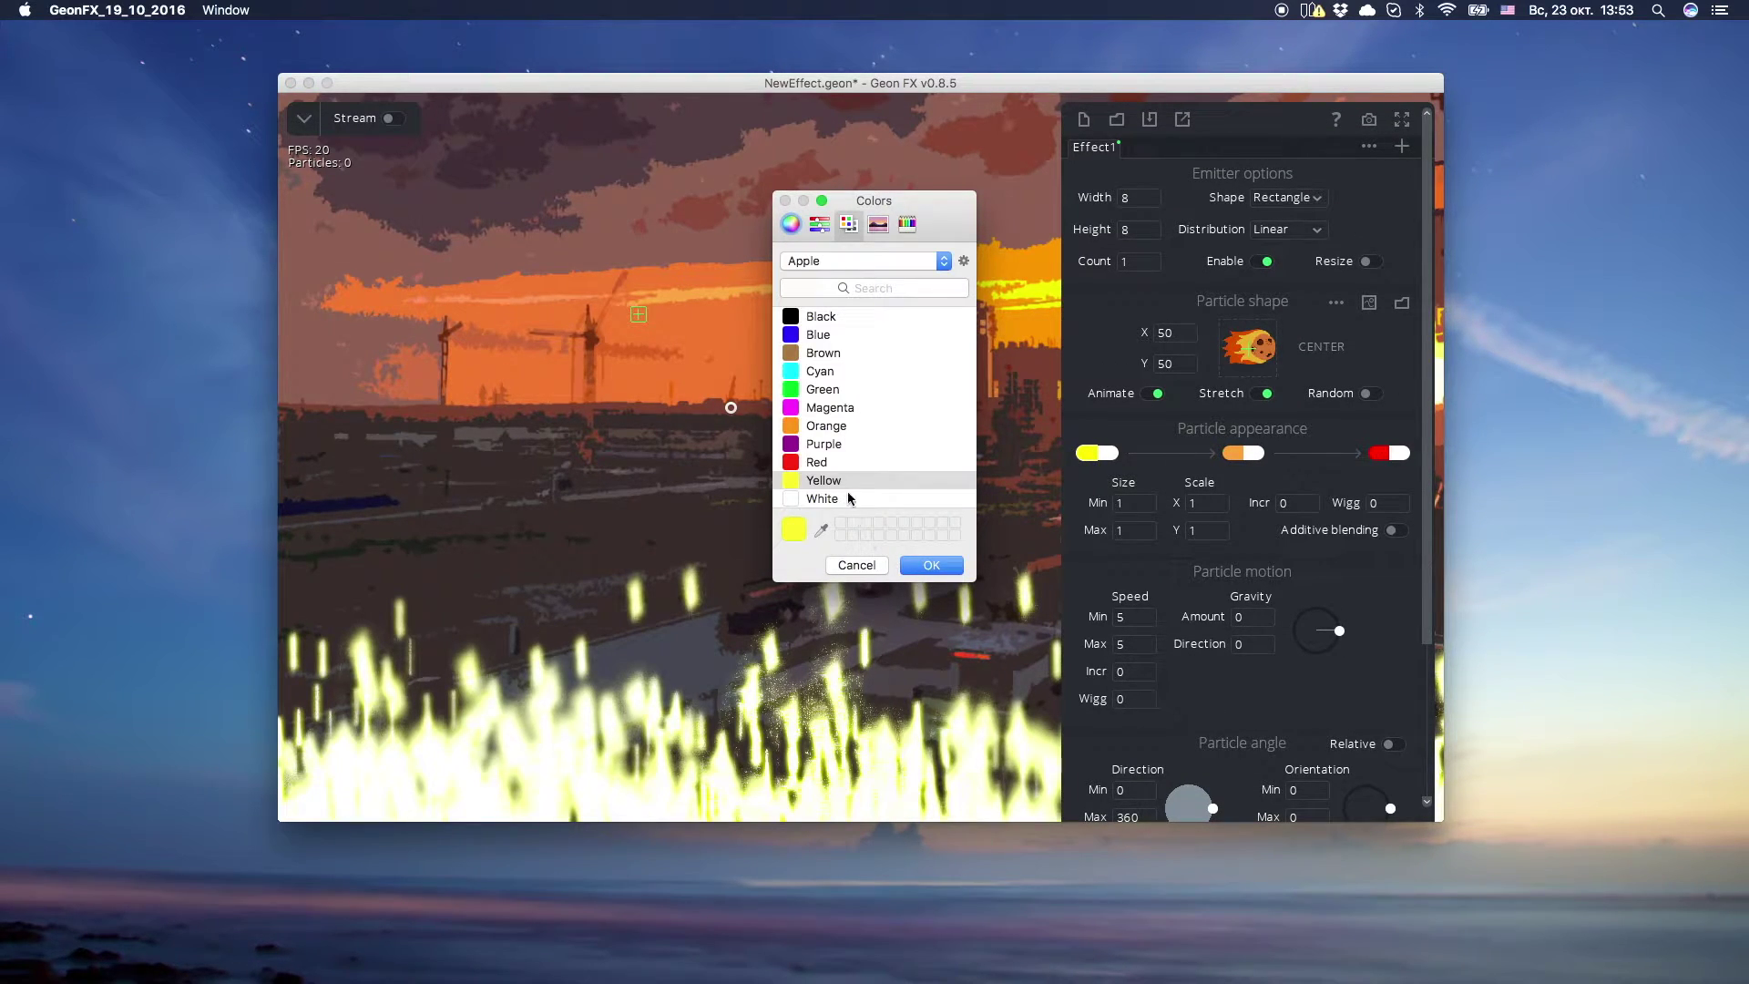
{"action": "left_click", "coordinate": [850, 498]}
{"action": "left_click", "coordinate": [929, 565]}
{"action": "left_click", "coordinate": [1235, 453]}
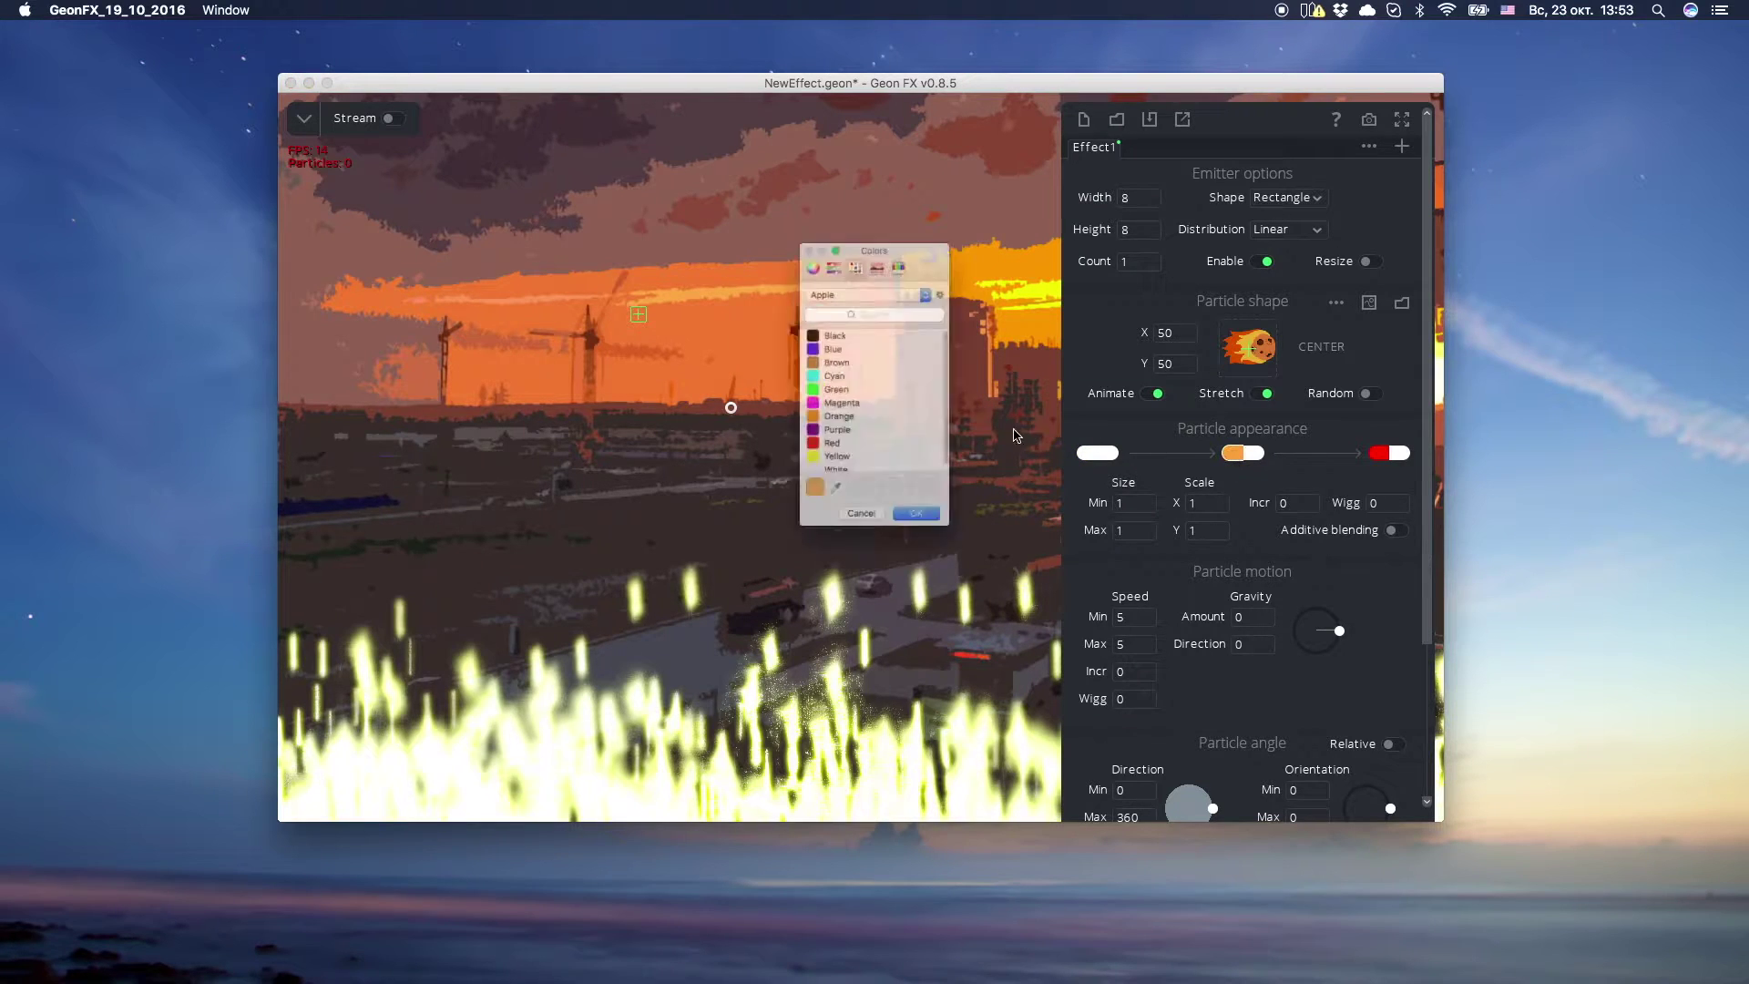
{"action": "left_click", "coordinate": [868, 498]}
{"action": "left_click", "coordinate": [930, 558]}
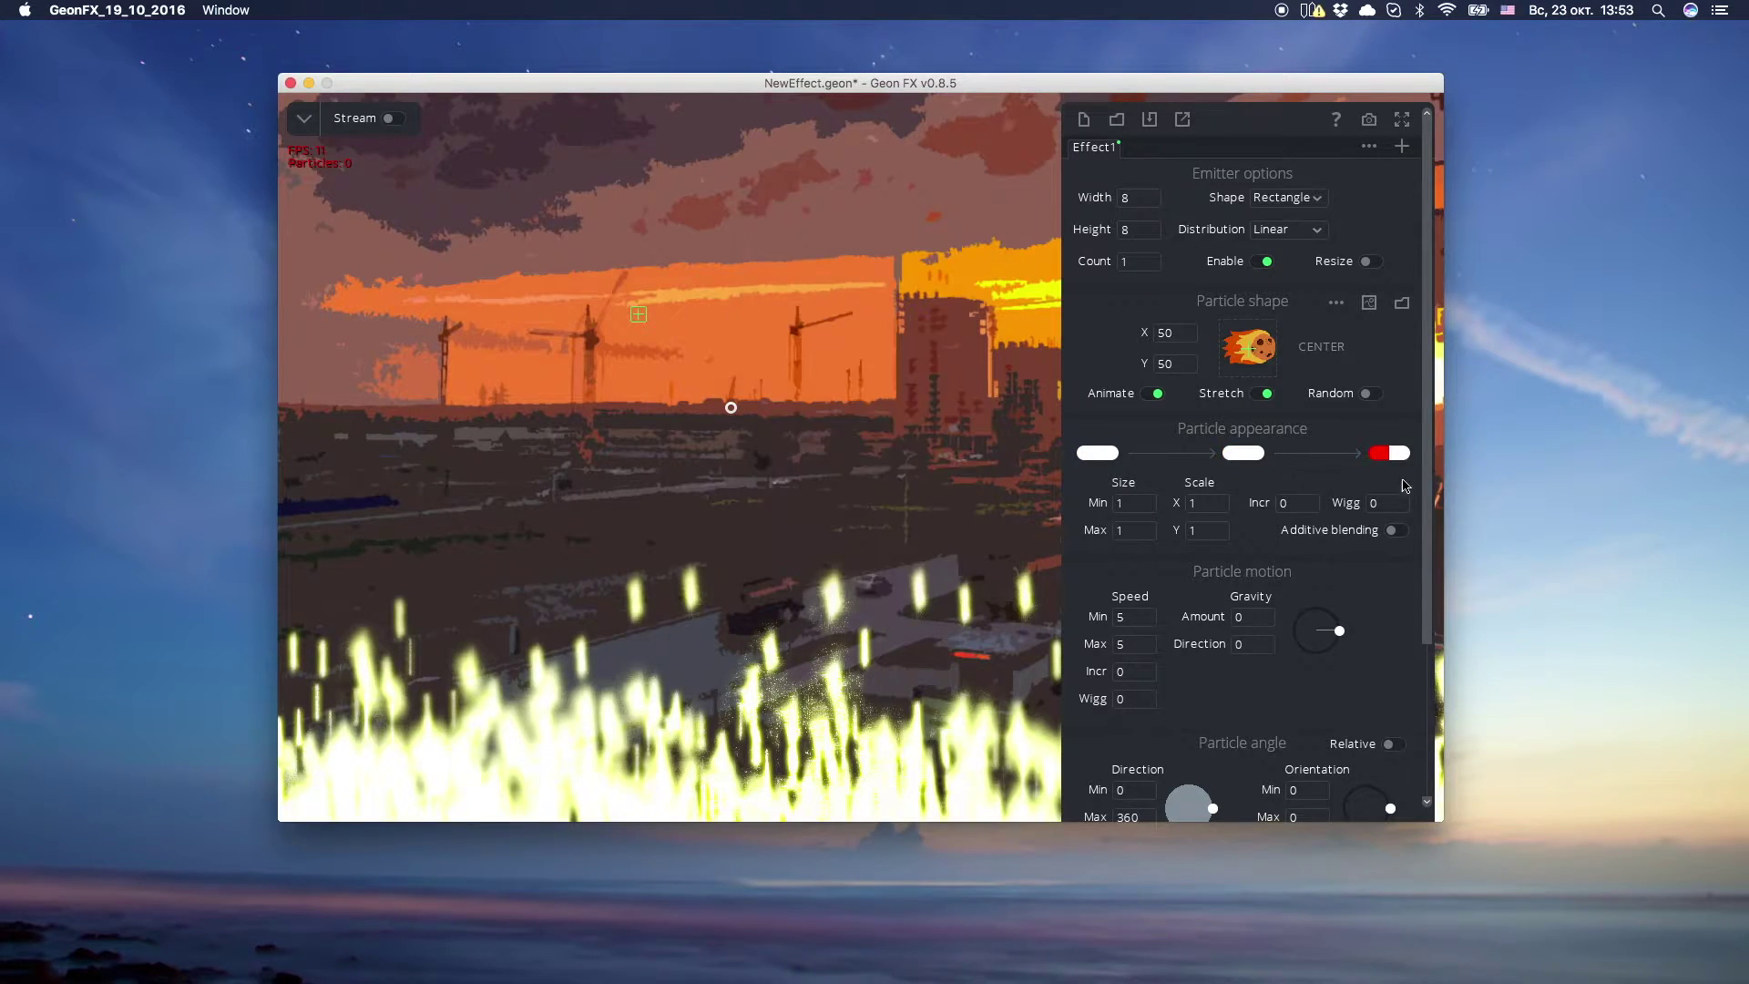
{"action": "left_click", "coordinate": [1380, 460]}
{"action": "left_click", "coordinate": [947, 497]}
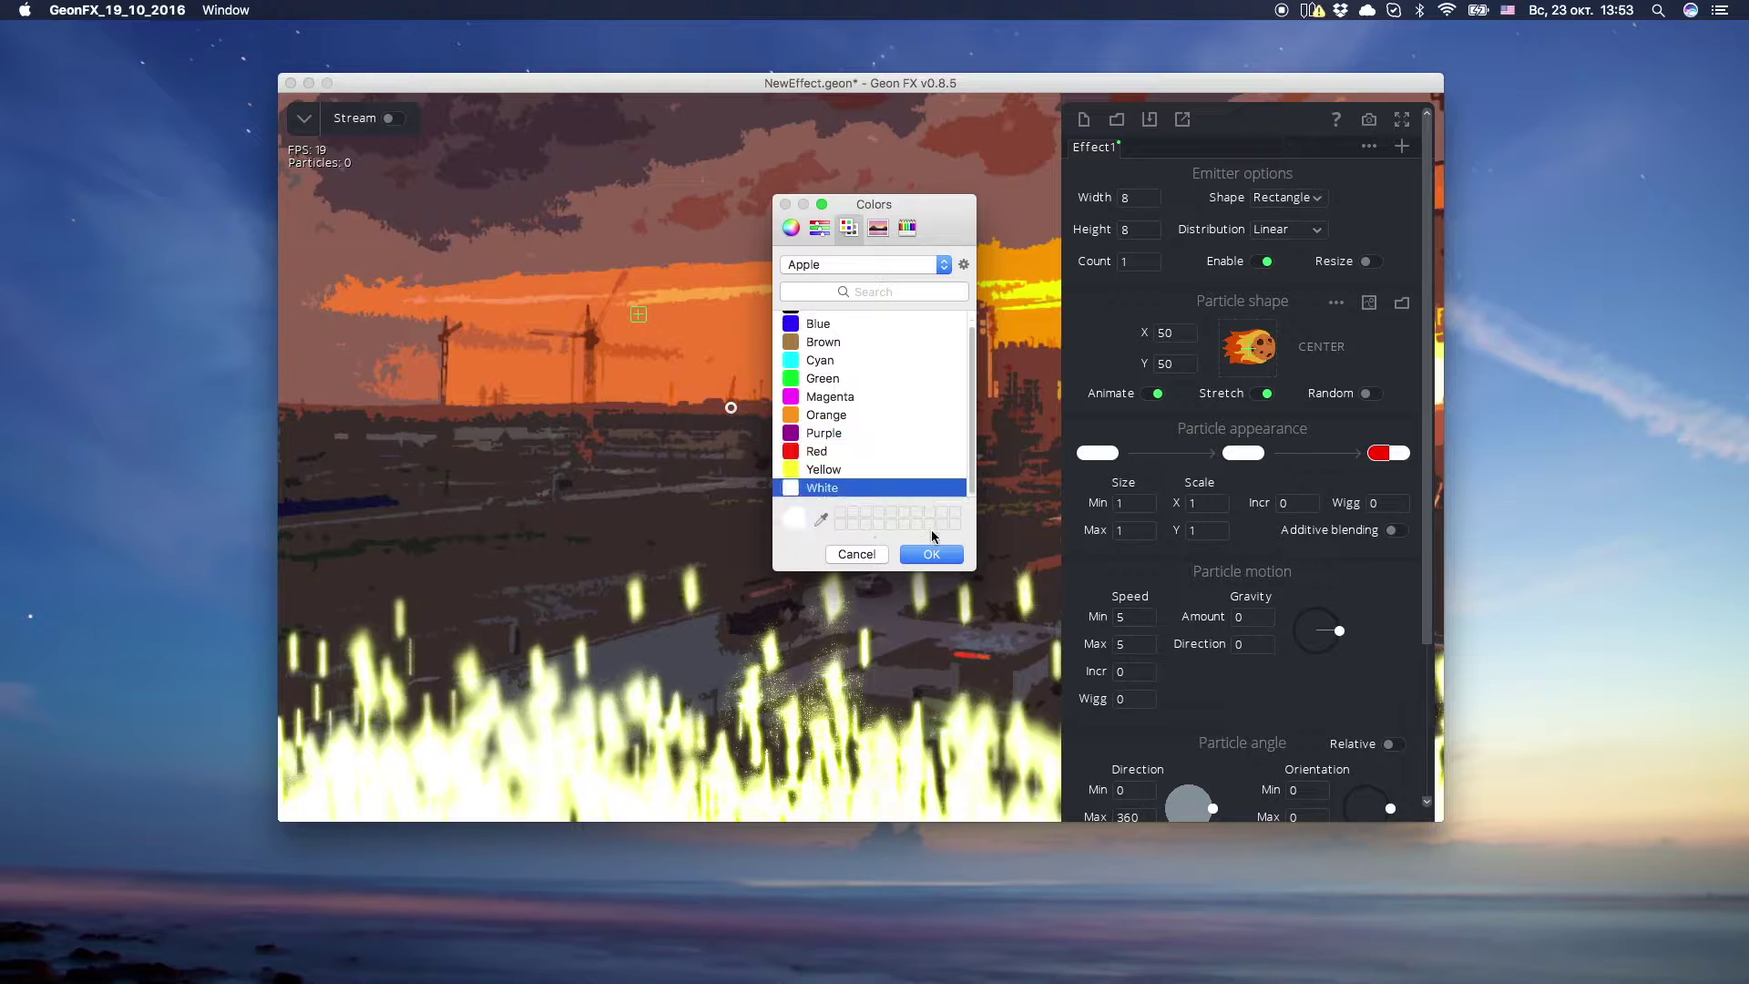
{"action": "left_click", "coordinate": [930, 556]}
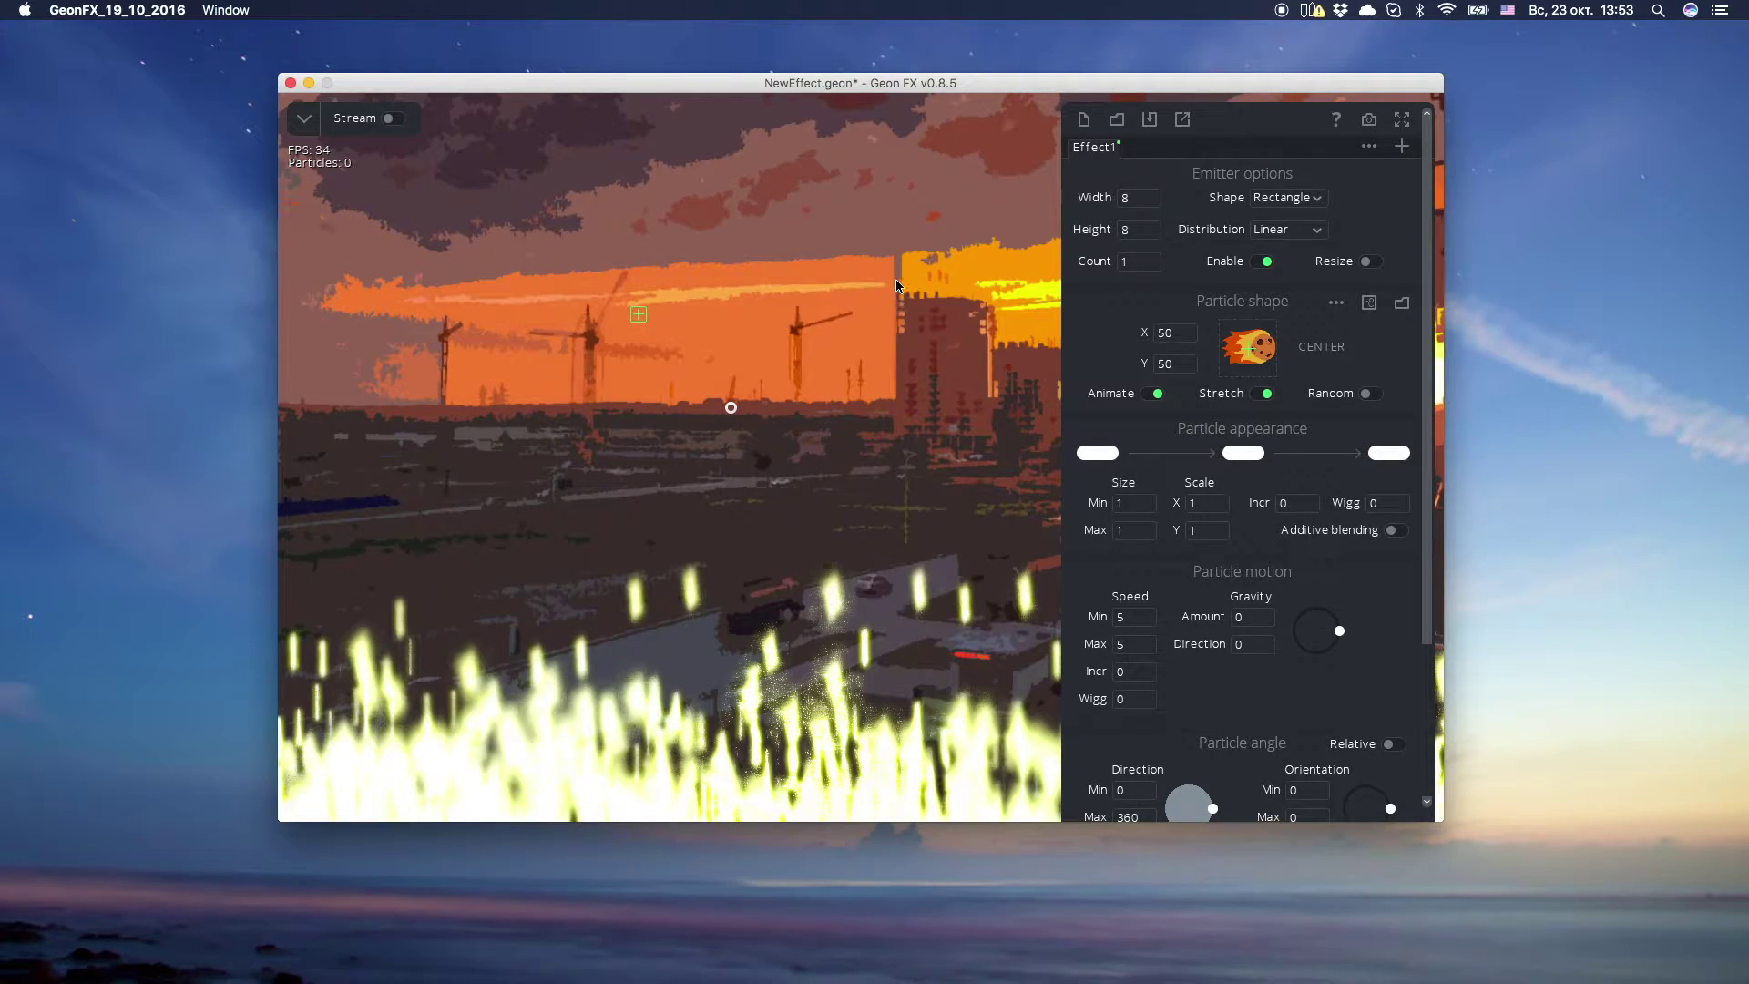
{"action": "left_click_drag", "start_coordinate": [1430, 344], "coordinate": [1425, 529]}
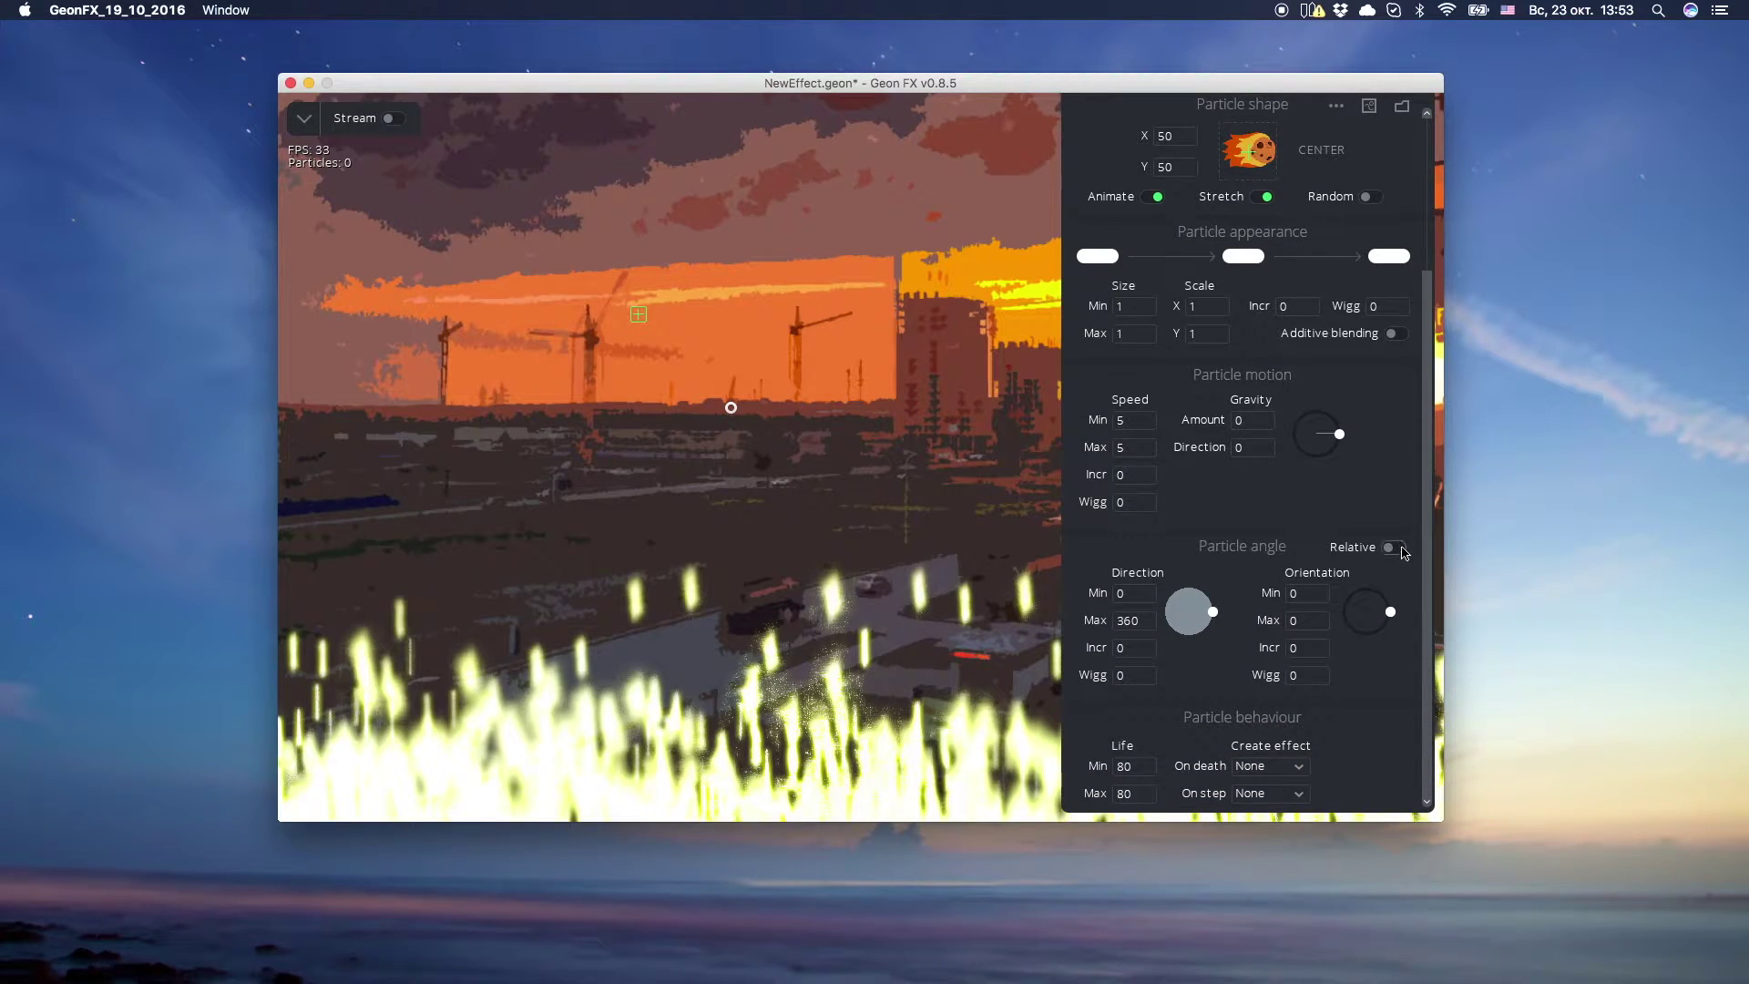
- Make particle angle relative with a 230–246 direction range aiming asteroids down-left
{"action": "left_click", "coordinate": [1393, 548]}
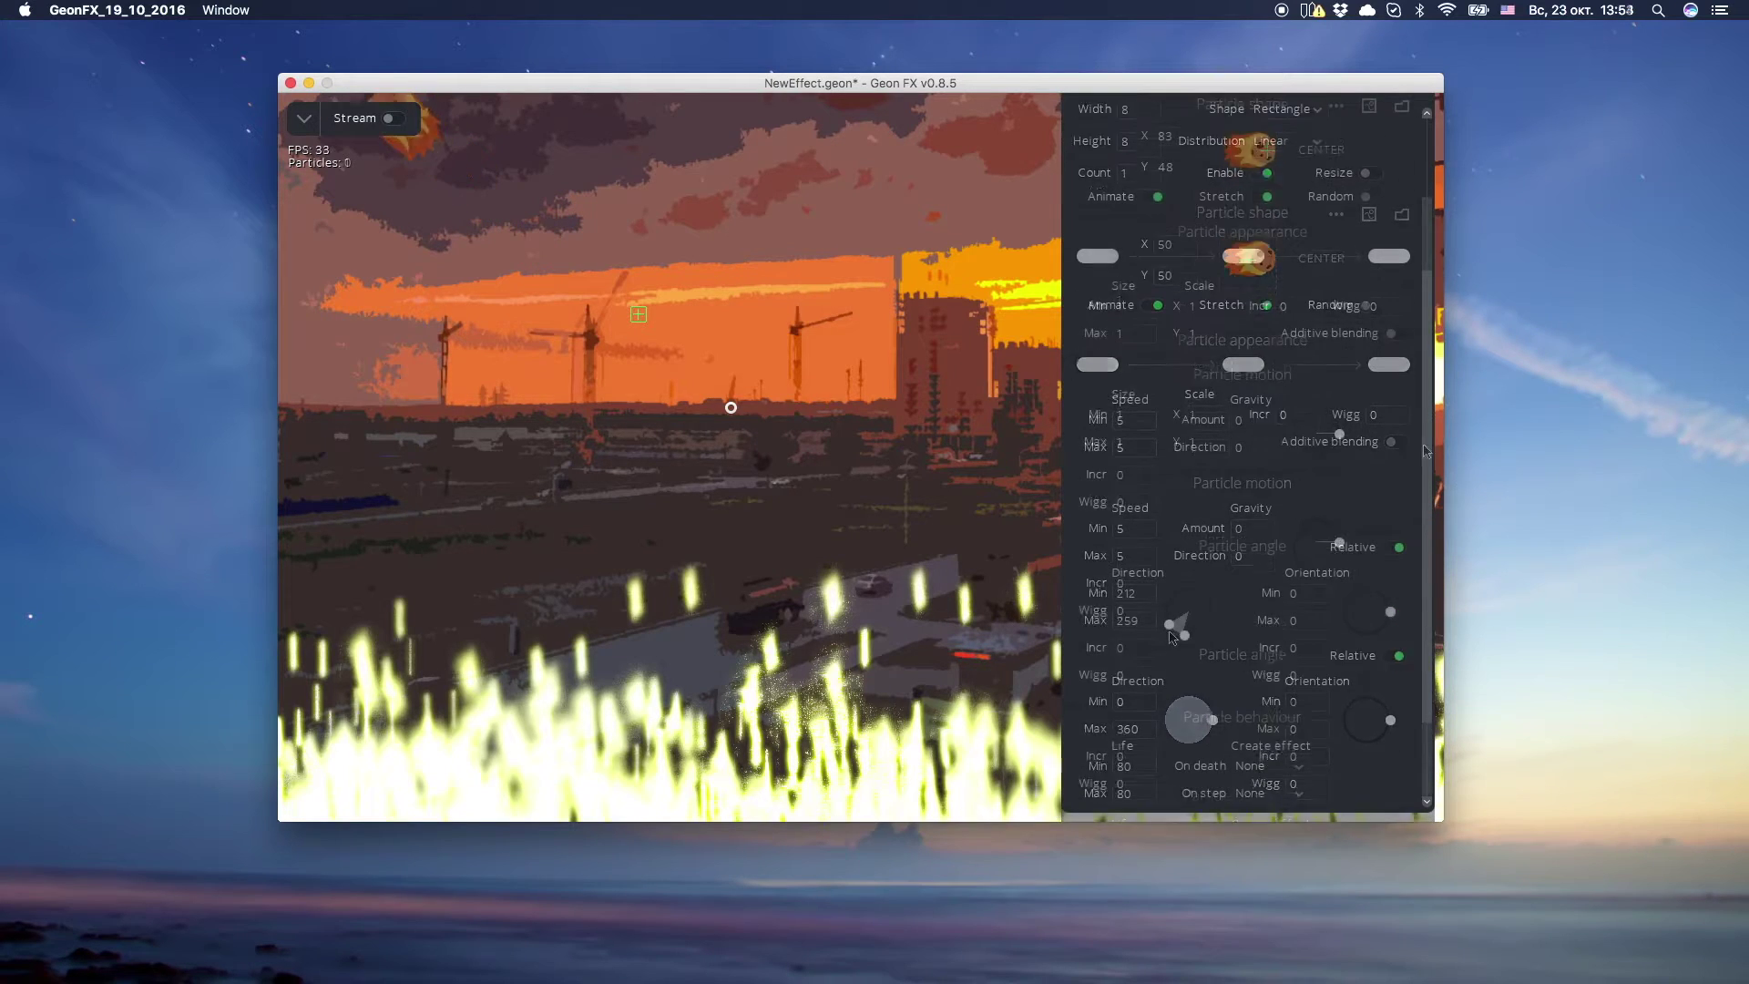
{"action": "left_click_drag", "start_coordinate": [1174, 627], "coordinate": [1177, 633]}
{"action": "left_click", "coordinate": [1029, 608]}
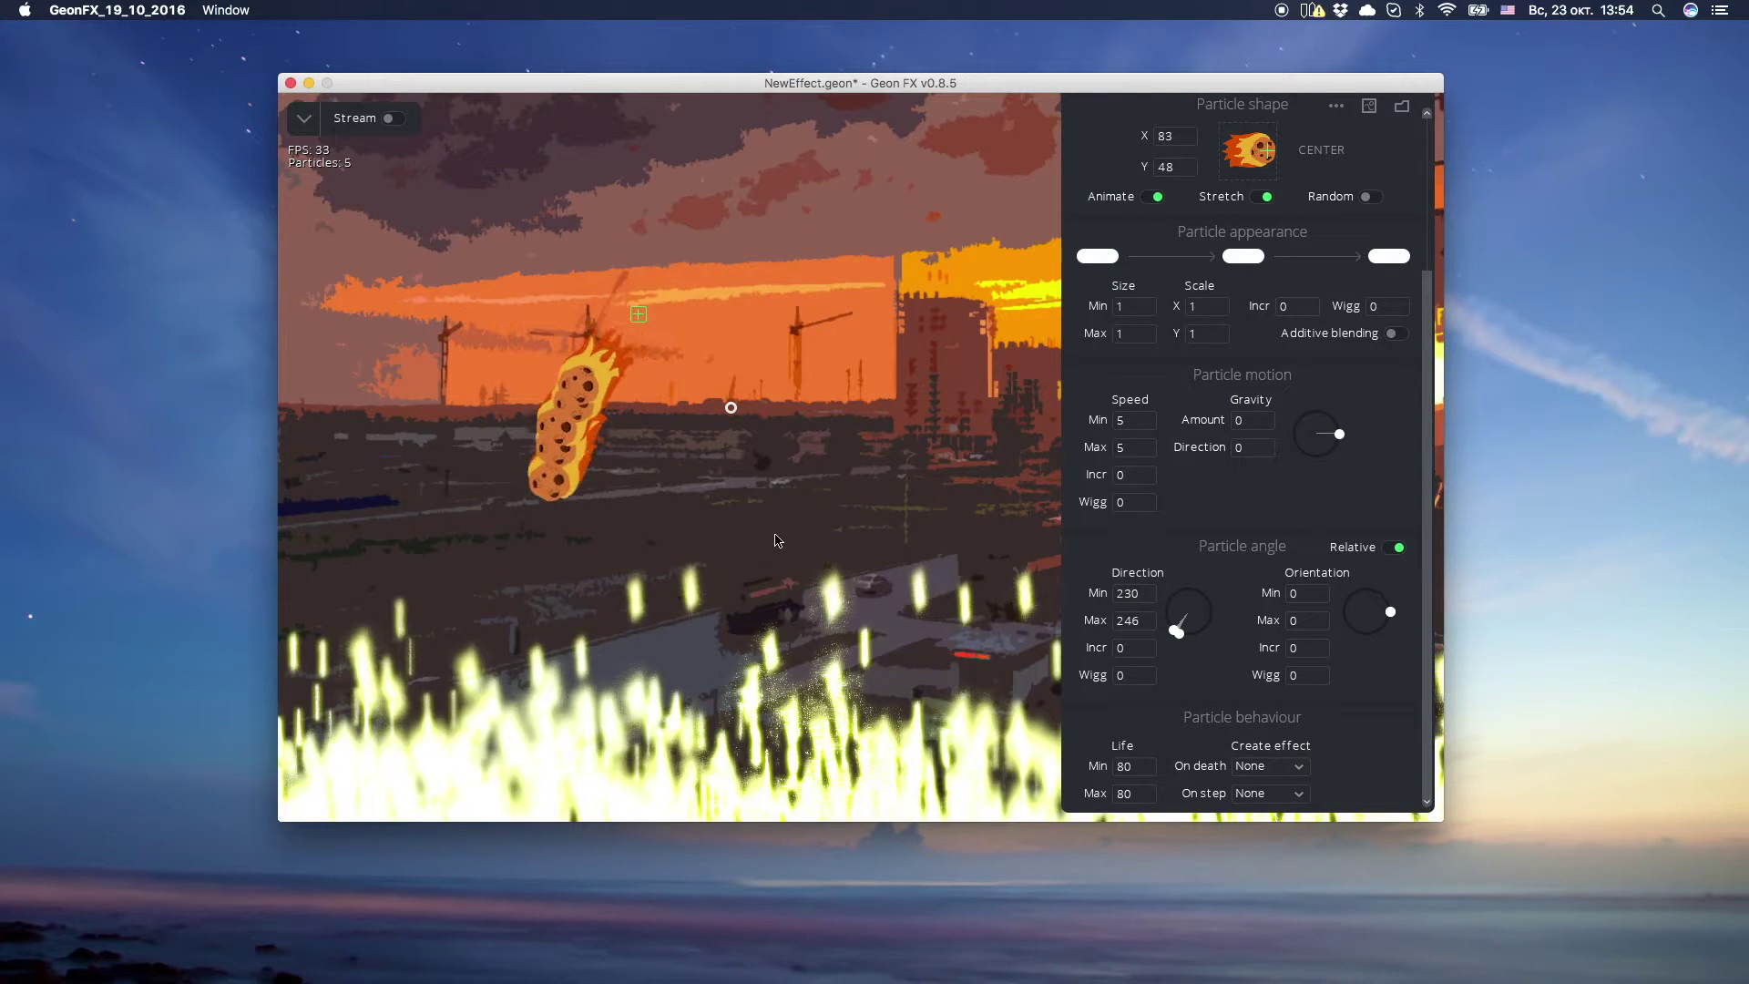
{"action": "left_click", "coordinate": [800, 375]}
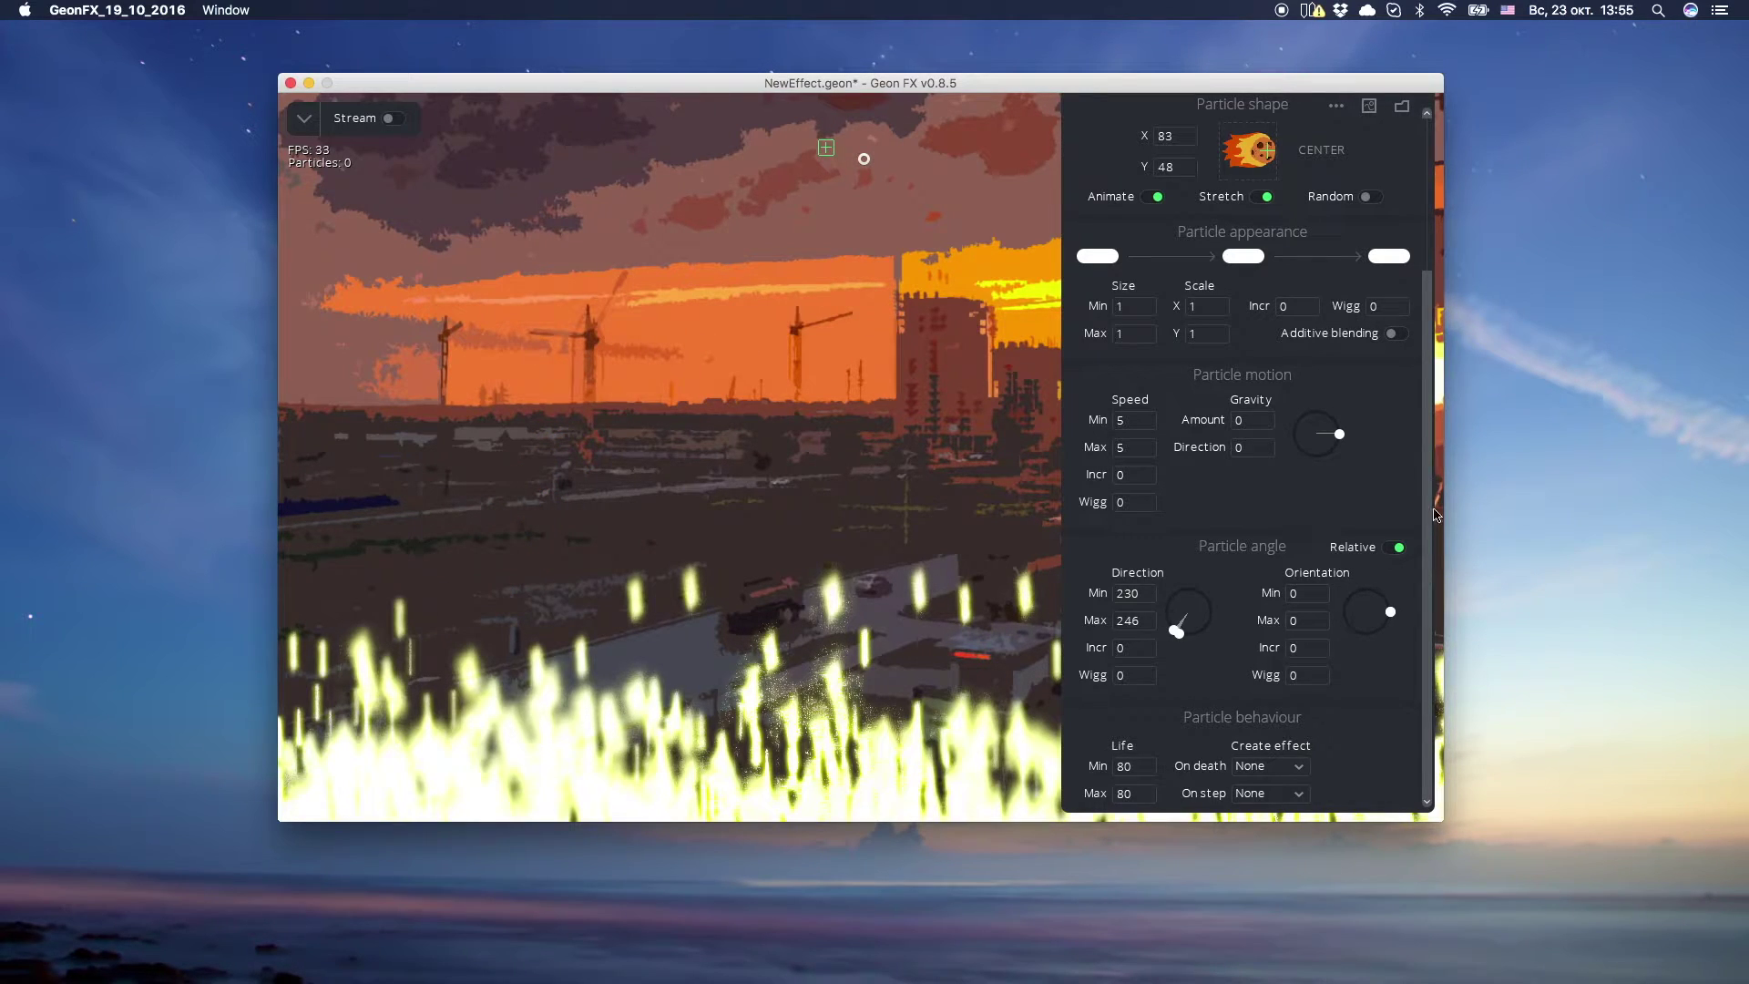
- Set particle Life Min and Max to 90
{"action": "double_click", "coordinate": [1136, 768]}
{"action": "type", "text": "90"}
{"action": "double_click", "coordinate": [1127, 794]}
{"action": "type", "text": "90"}
{"action": "left_click_drag", "start_coordinate": [1428, 660], "coordinate": [1427, 470]}
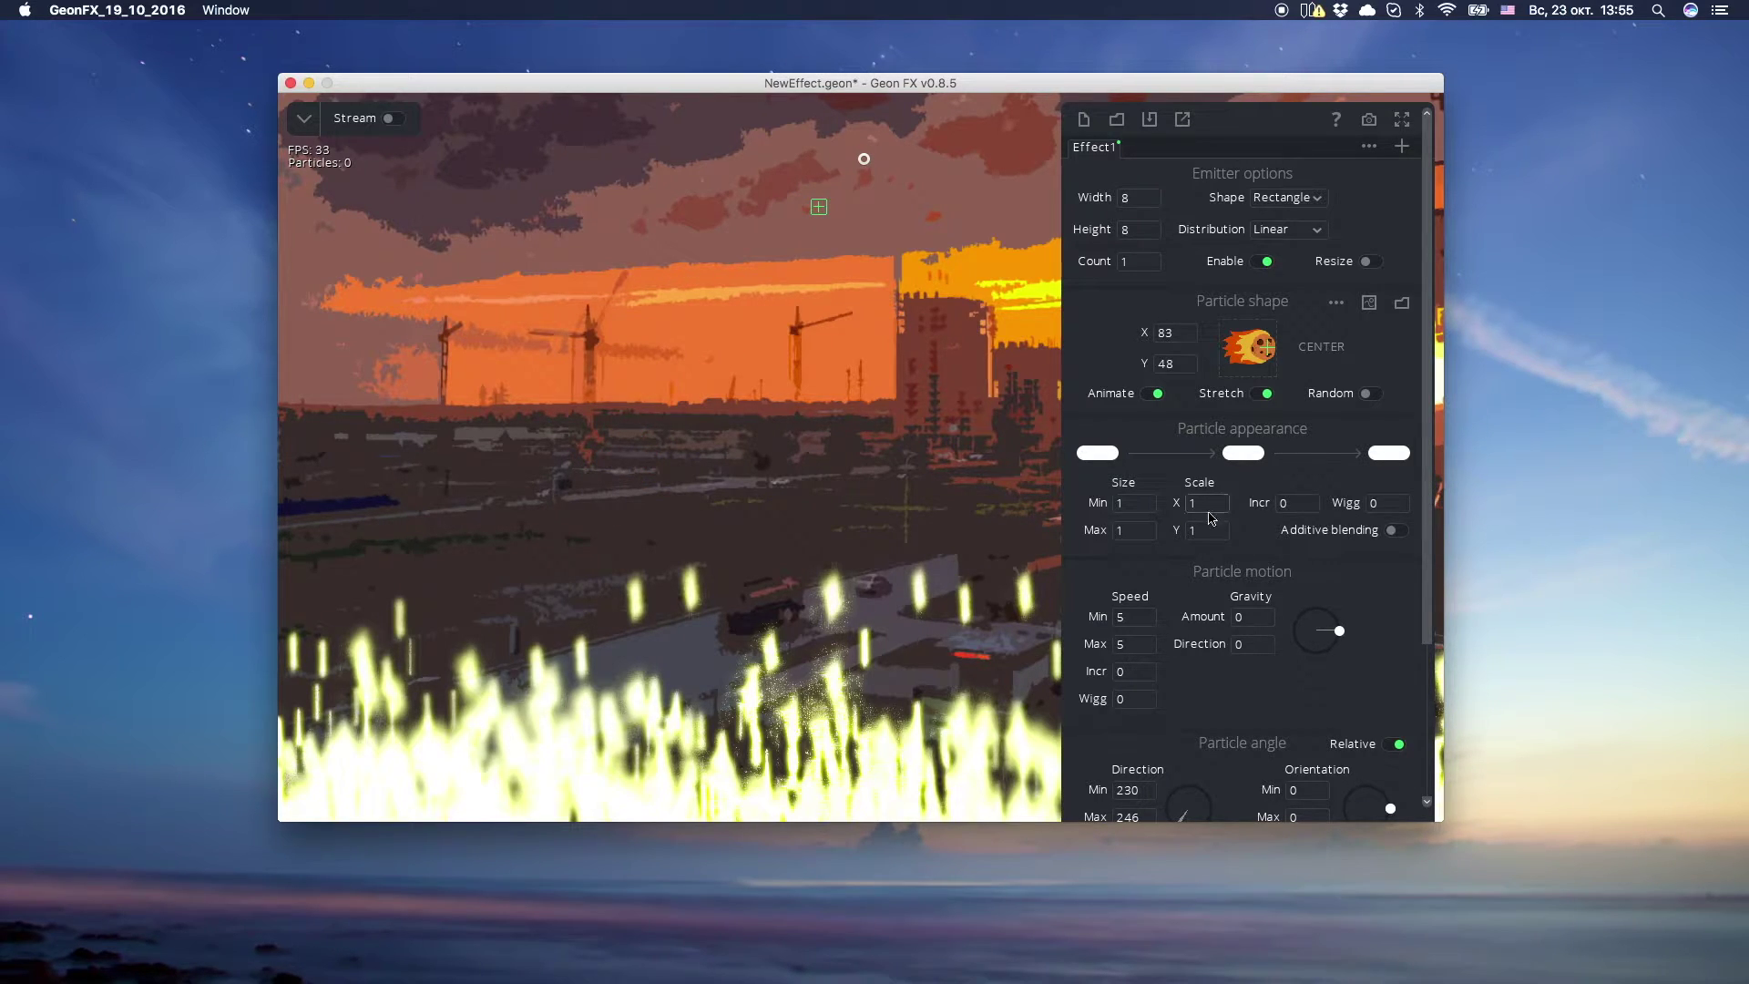
- Set particle Size Min and Max to 0.5 and Scale Incr to 0.01
{"action": "left_click", "coordinate": [1142, 507]}
{"action": "left_click", "coordinate": [1135, 533]}
{"action": "type", "text": "0.5"}
{"action": "key", "text": "Return"}
{"action": "left_click", "coordinate": [1299, 507]}
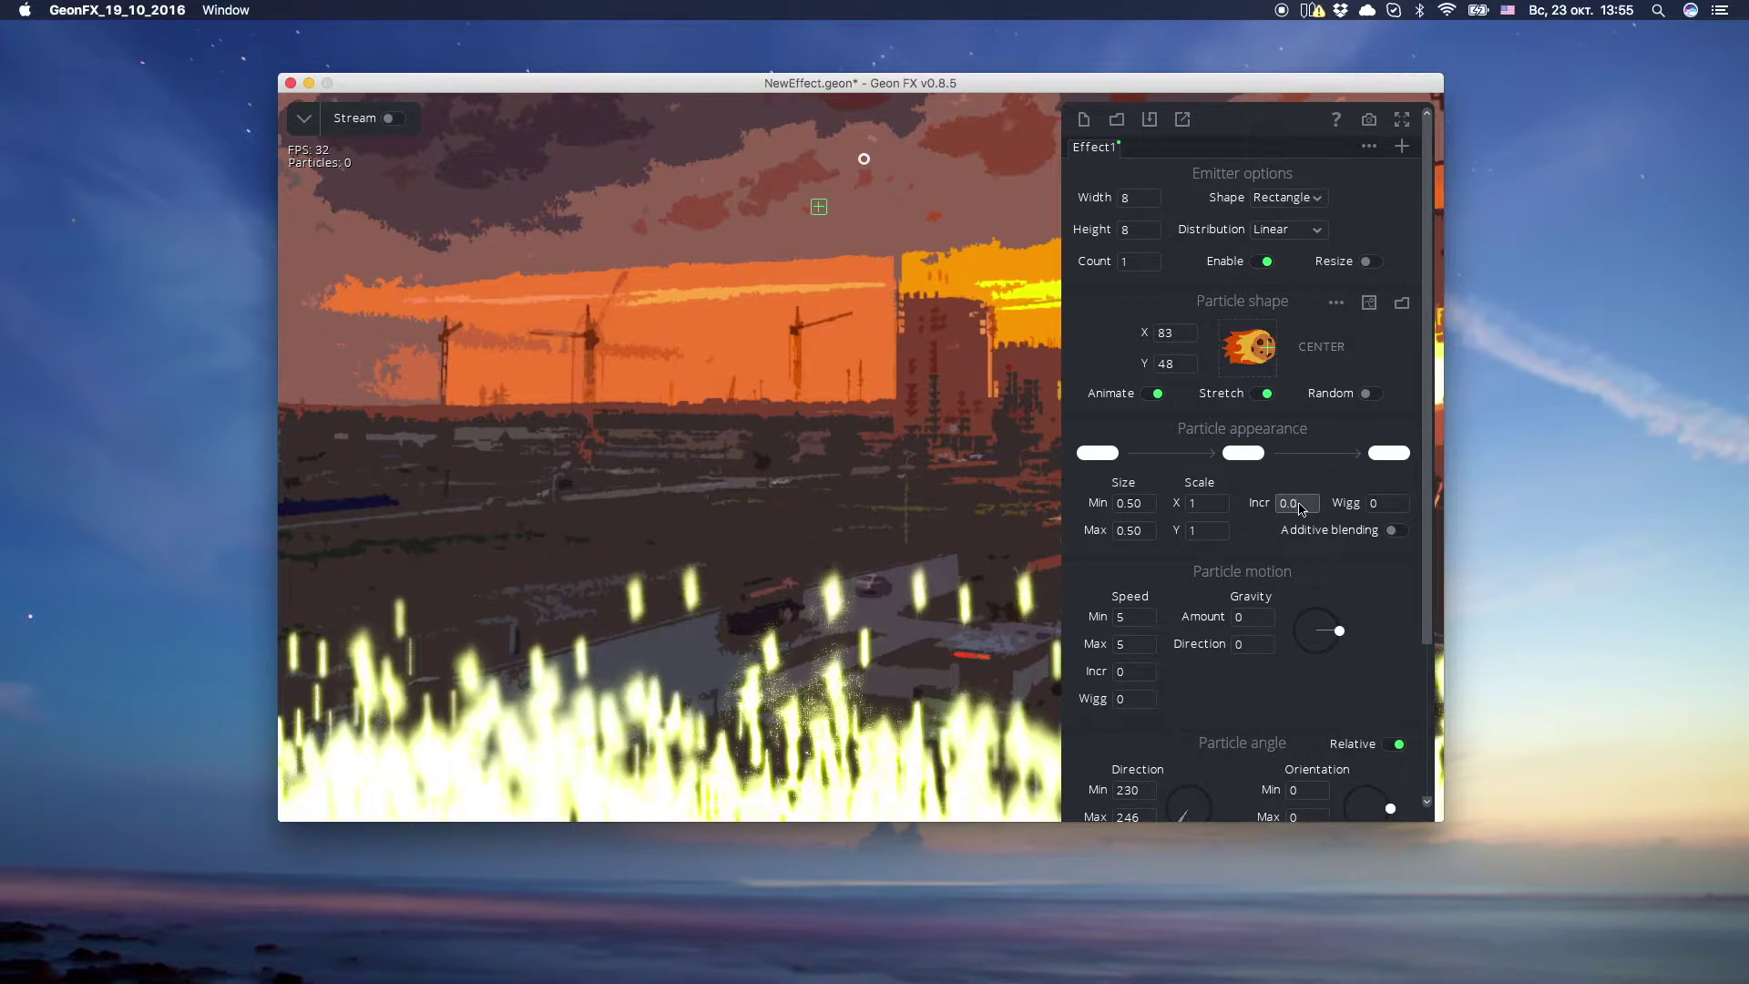
{"action": "key", "text": "Return"}
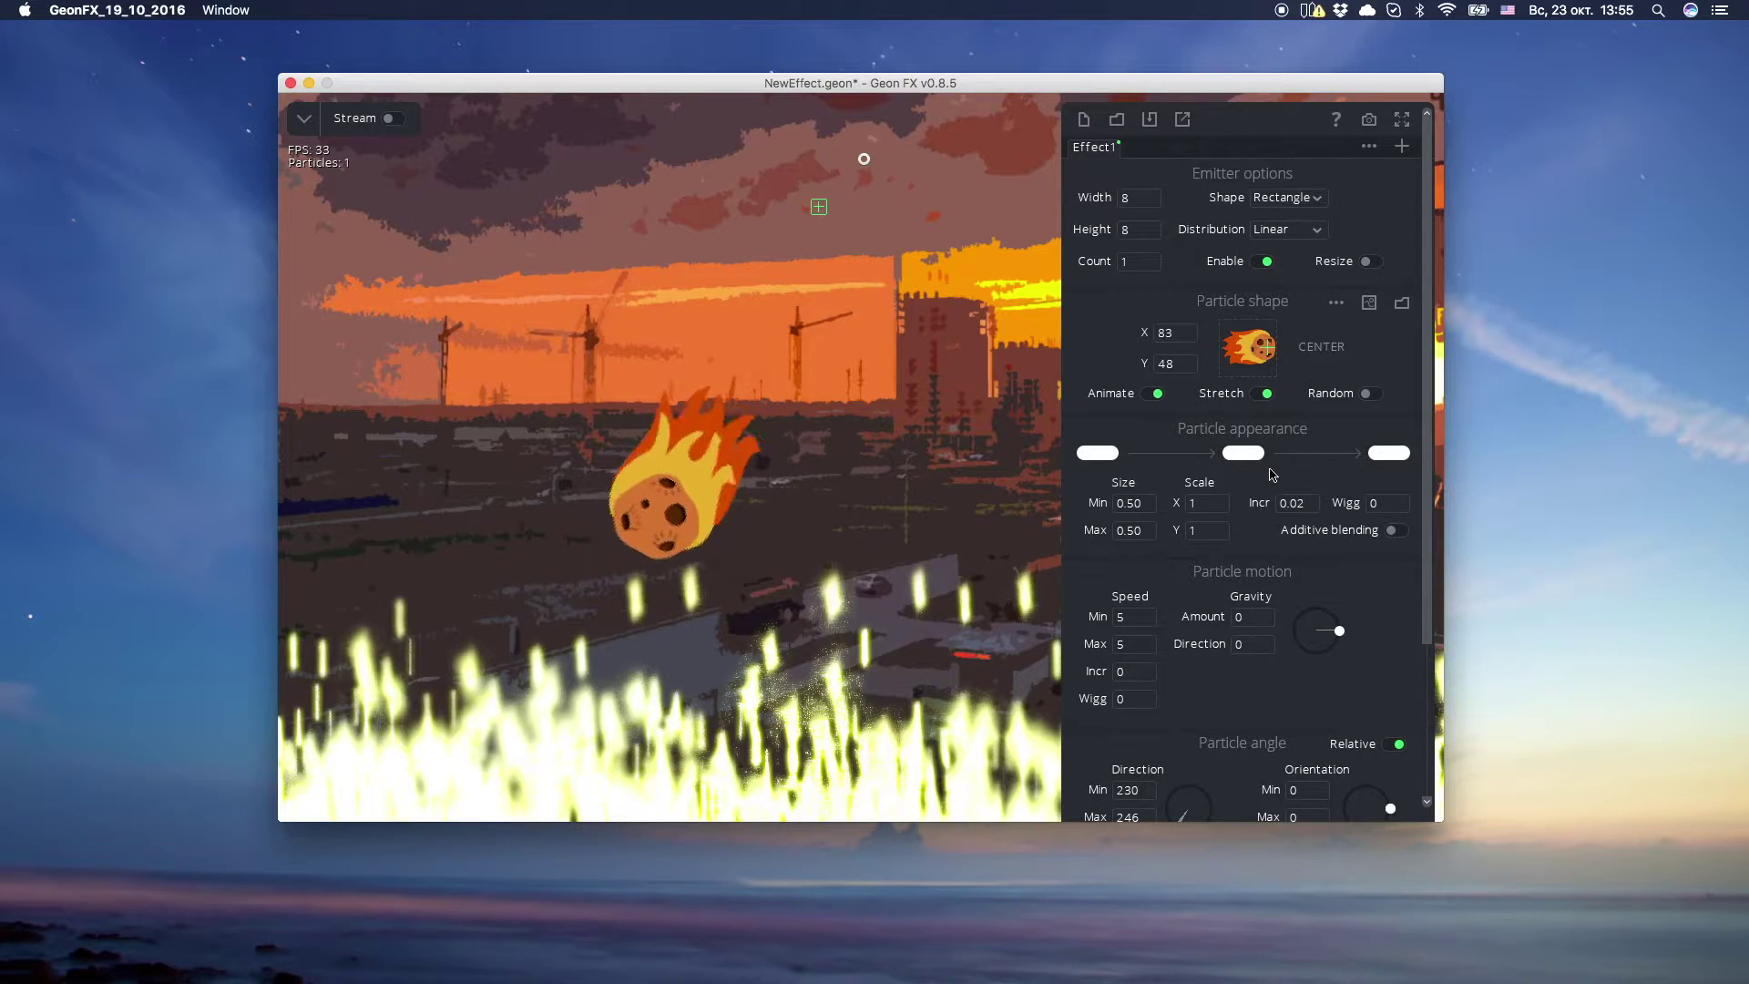
{"action": "left_click", "coordinate": [1310, 506]}
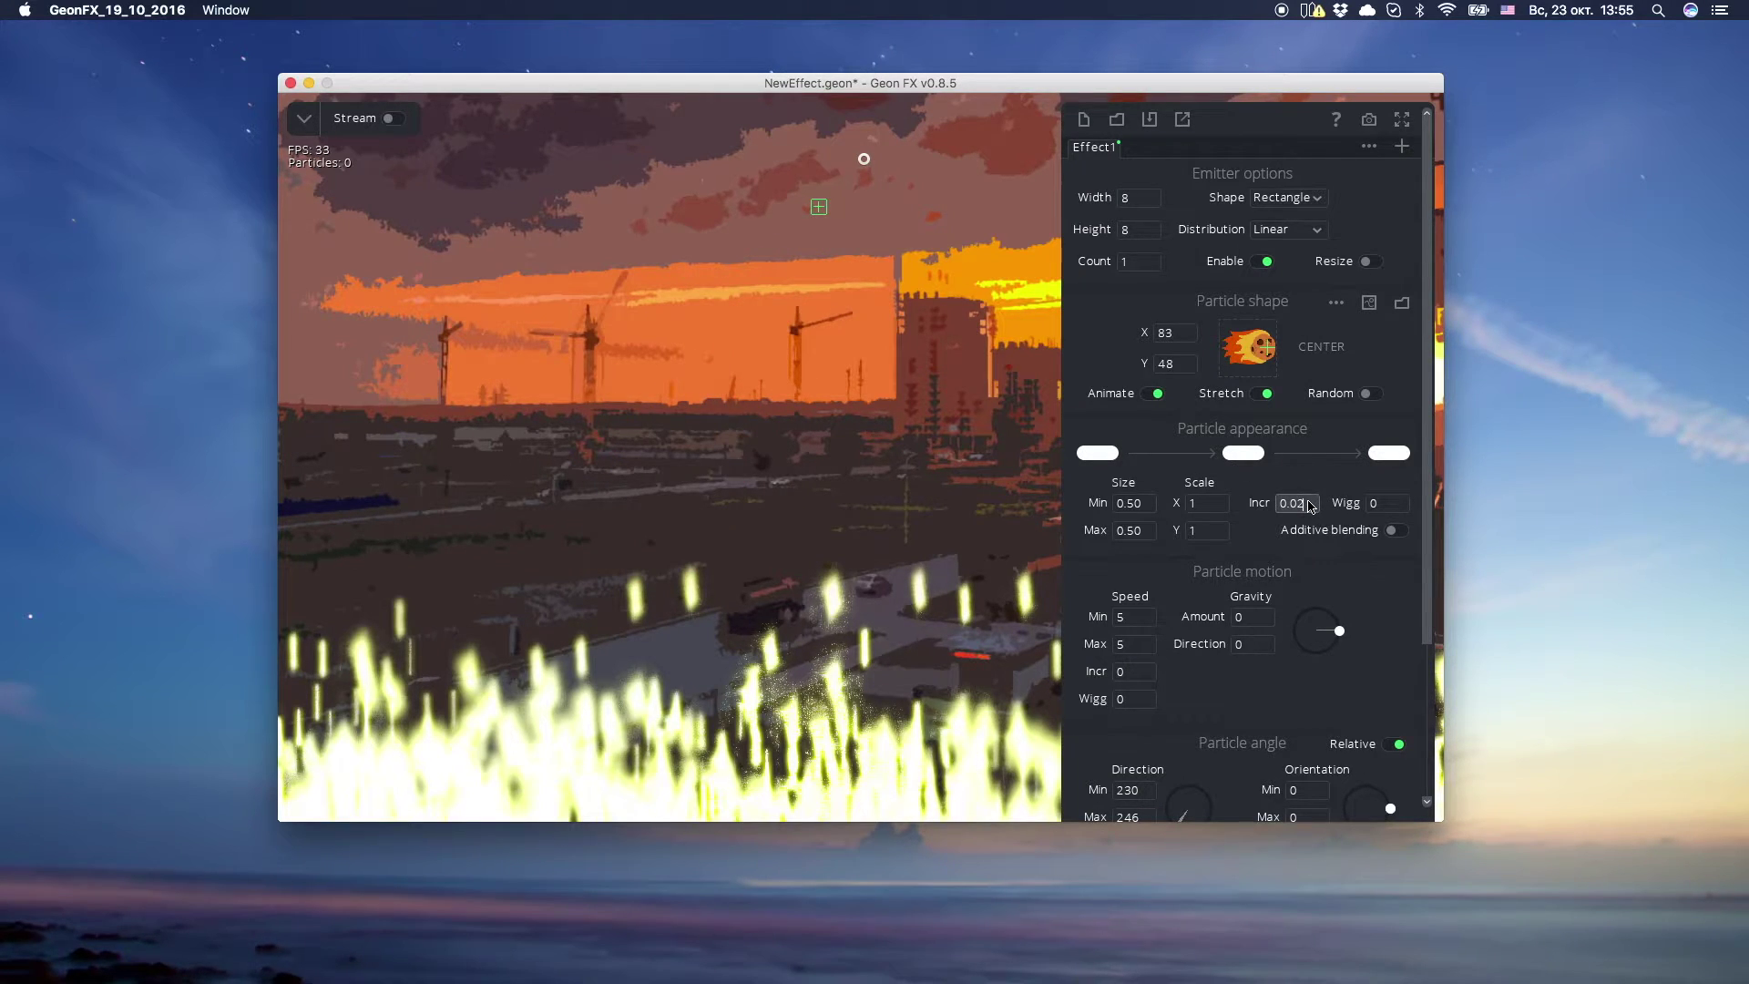
{"action": "type", "text": "0.01"}
{"action": "key", "text": "Return"}
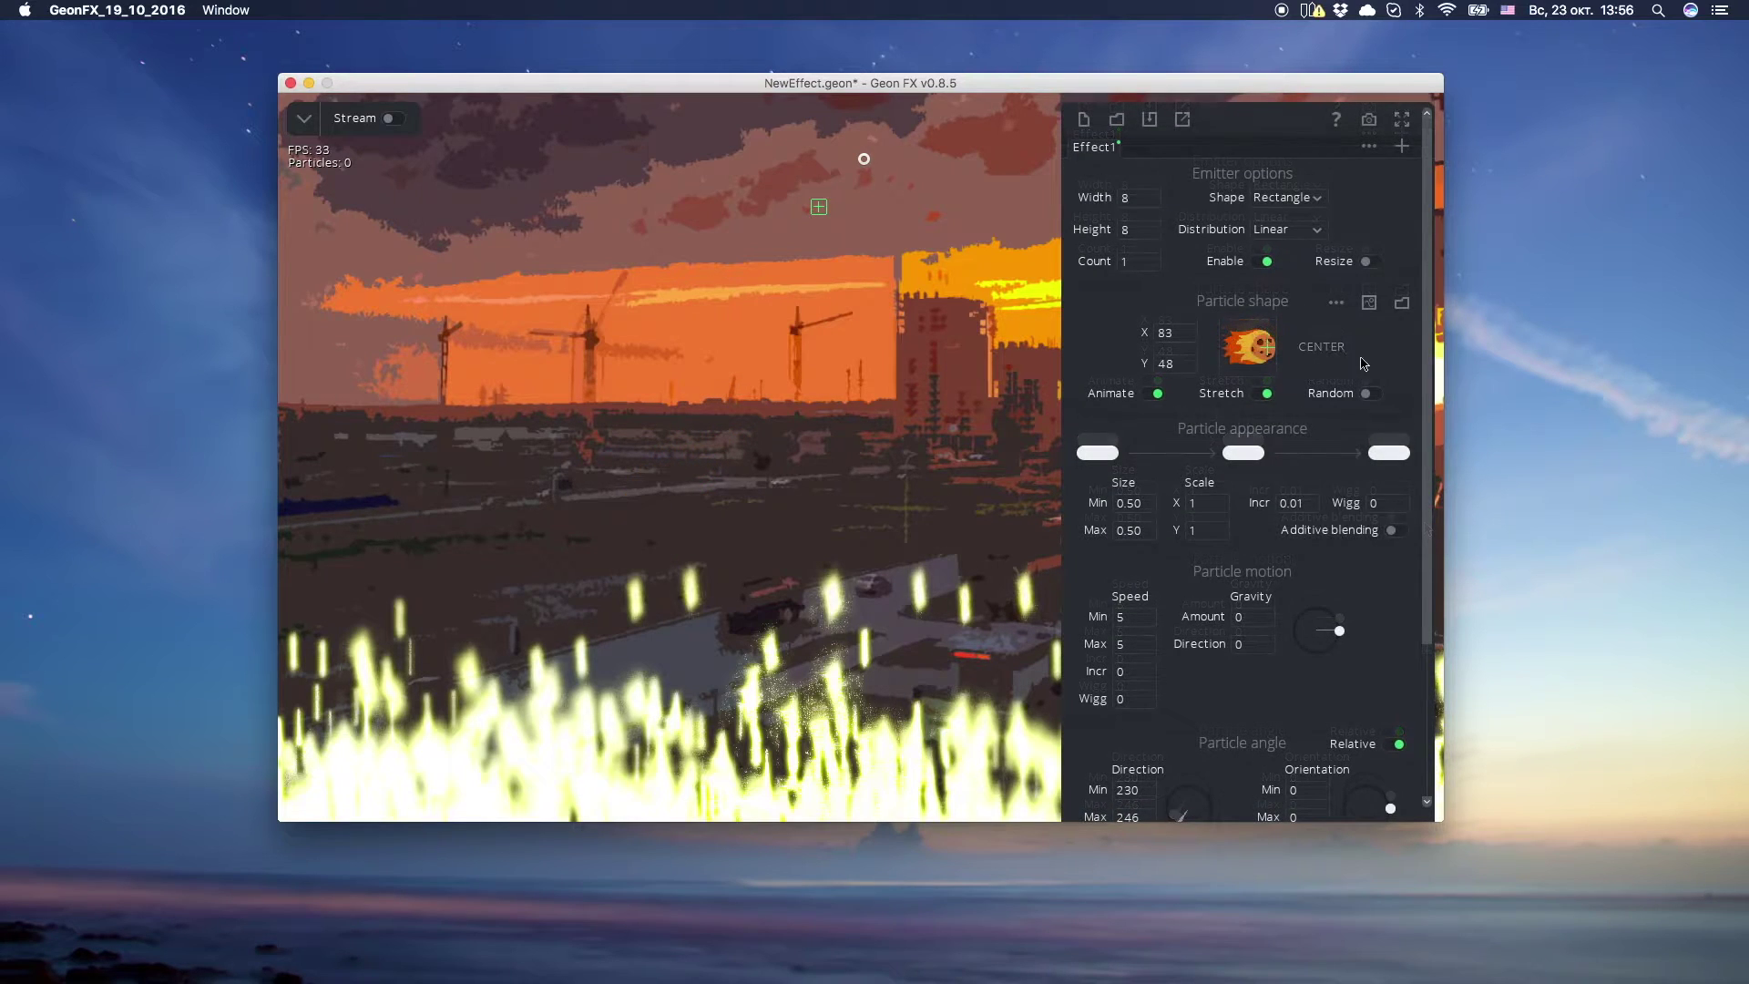
- Lower the first colour stop's opacity so fireballs fade in at birth
{"action": "left_click", "coordinate": [1102, 453]}
{"action": "left_click_drag", "start_coordinate": [1140, 473], "coordinate": [1038, 474]}
{"action": "left_click", "coordinate": [985, 360]}
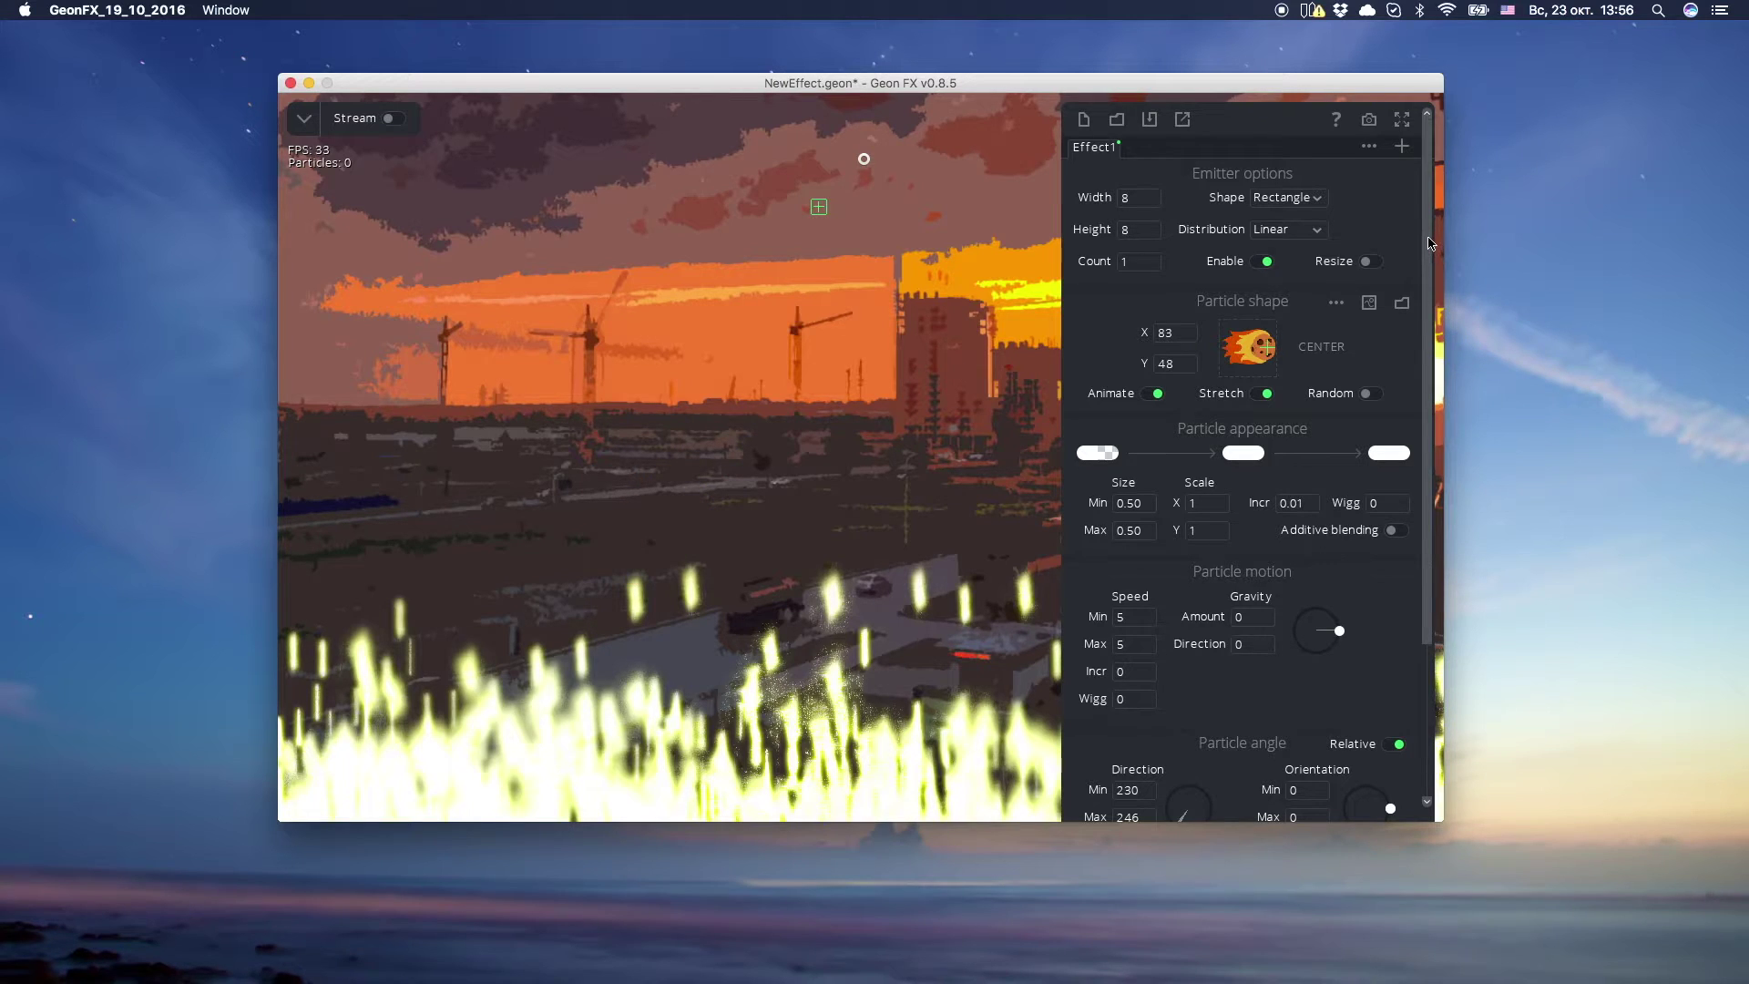
- Add gravity of 0.10 at direction 270 and open the current effect's action menu
{"action": "left_click_drag", "start_coordinate": [1431, 243], "coordinate": [1428, 339]}
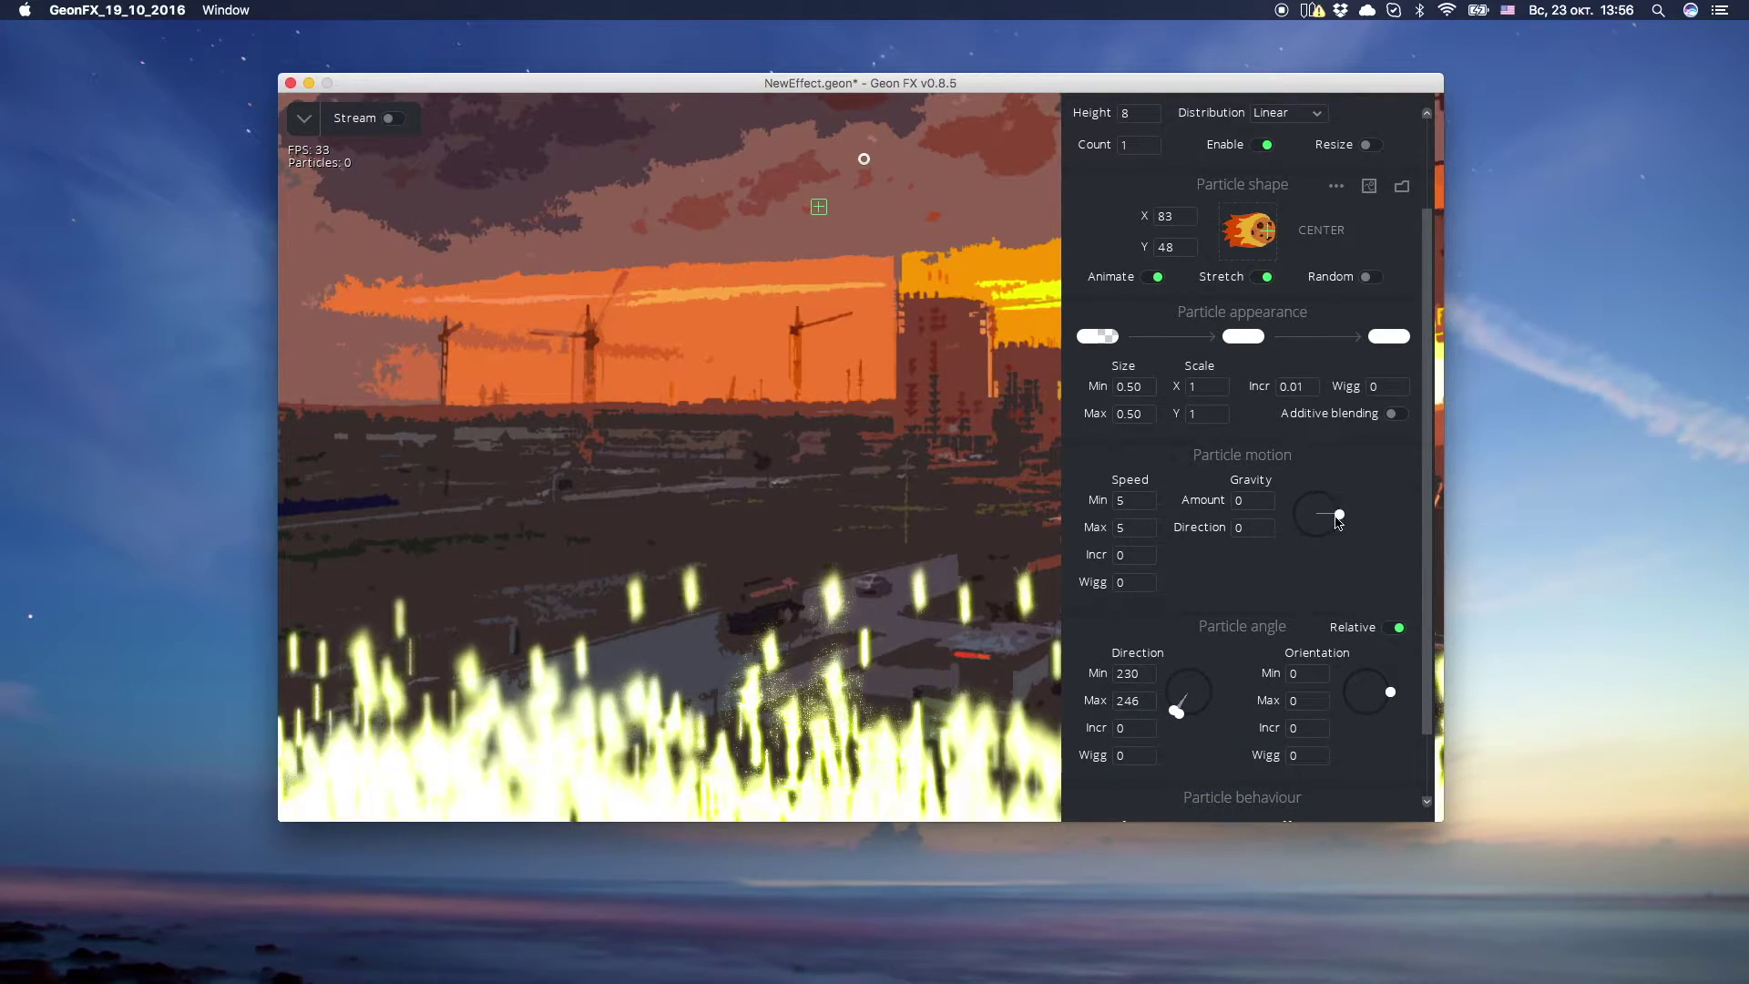
{"action": "left_click_drag", "start_coordinate": [1337, 516], "coordinate": [1316, 543]}
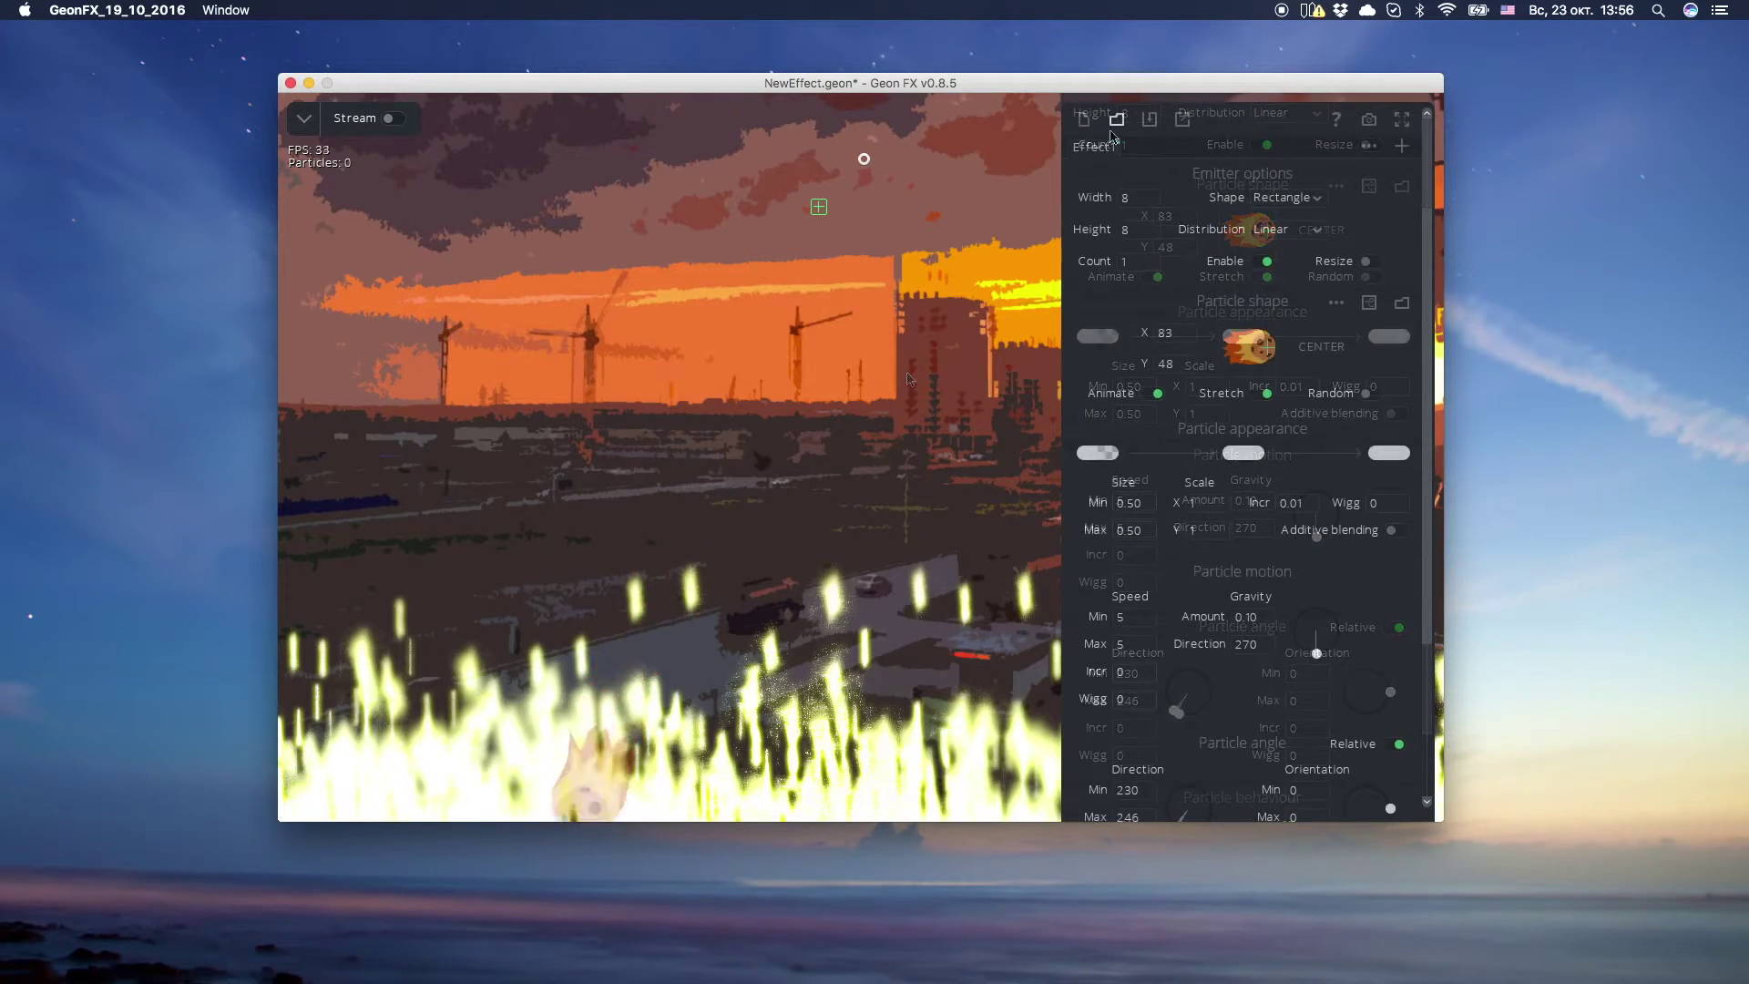
{"action": "left_click", "coordinate": [1104, 146]}
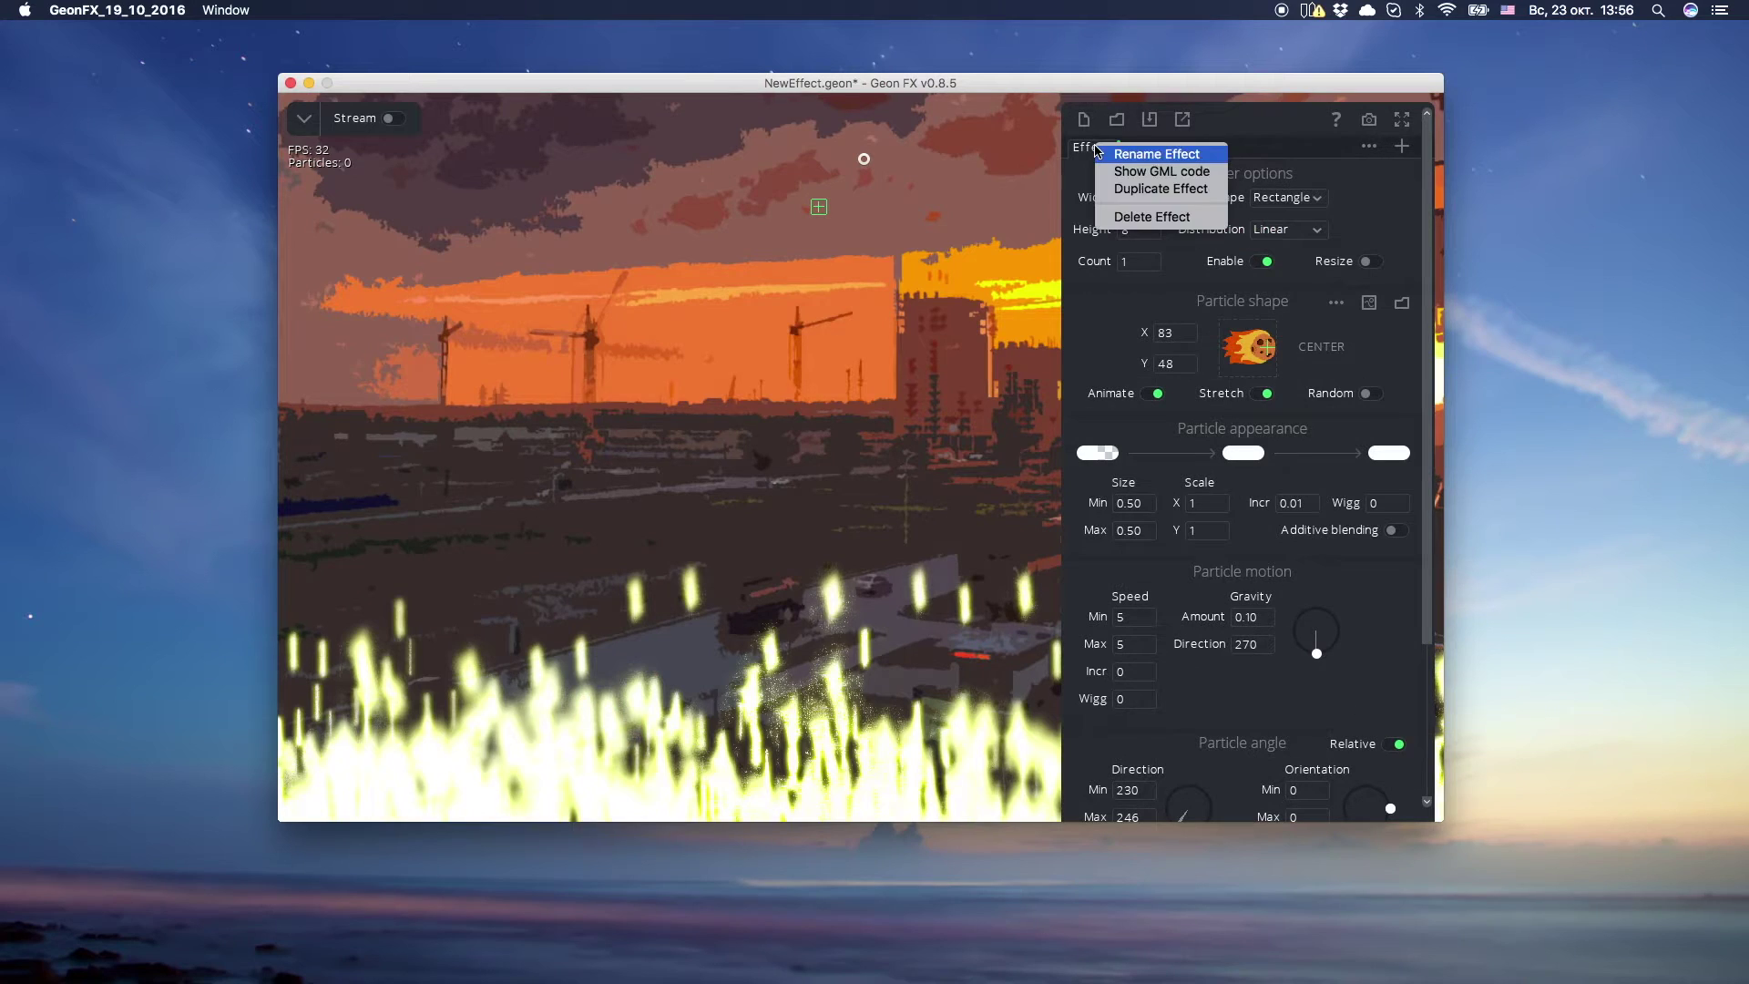
- Rename Effect1 to Asteroid
{"action": "left_click", "coordinate": [1156, 153]}
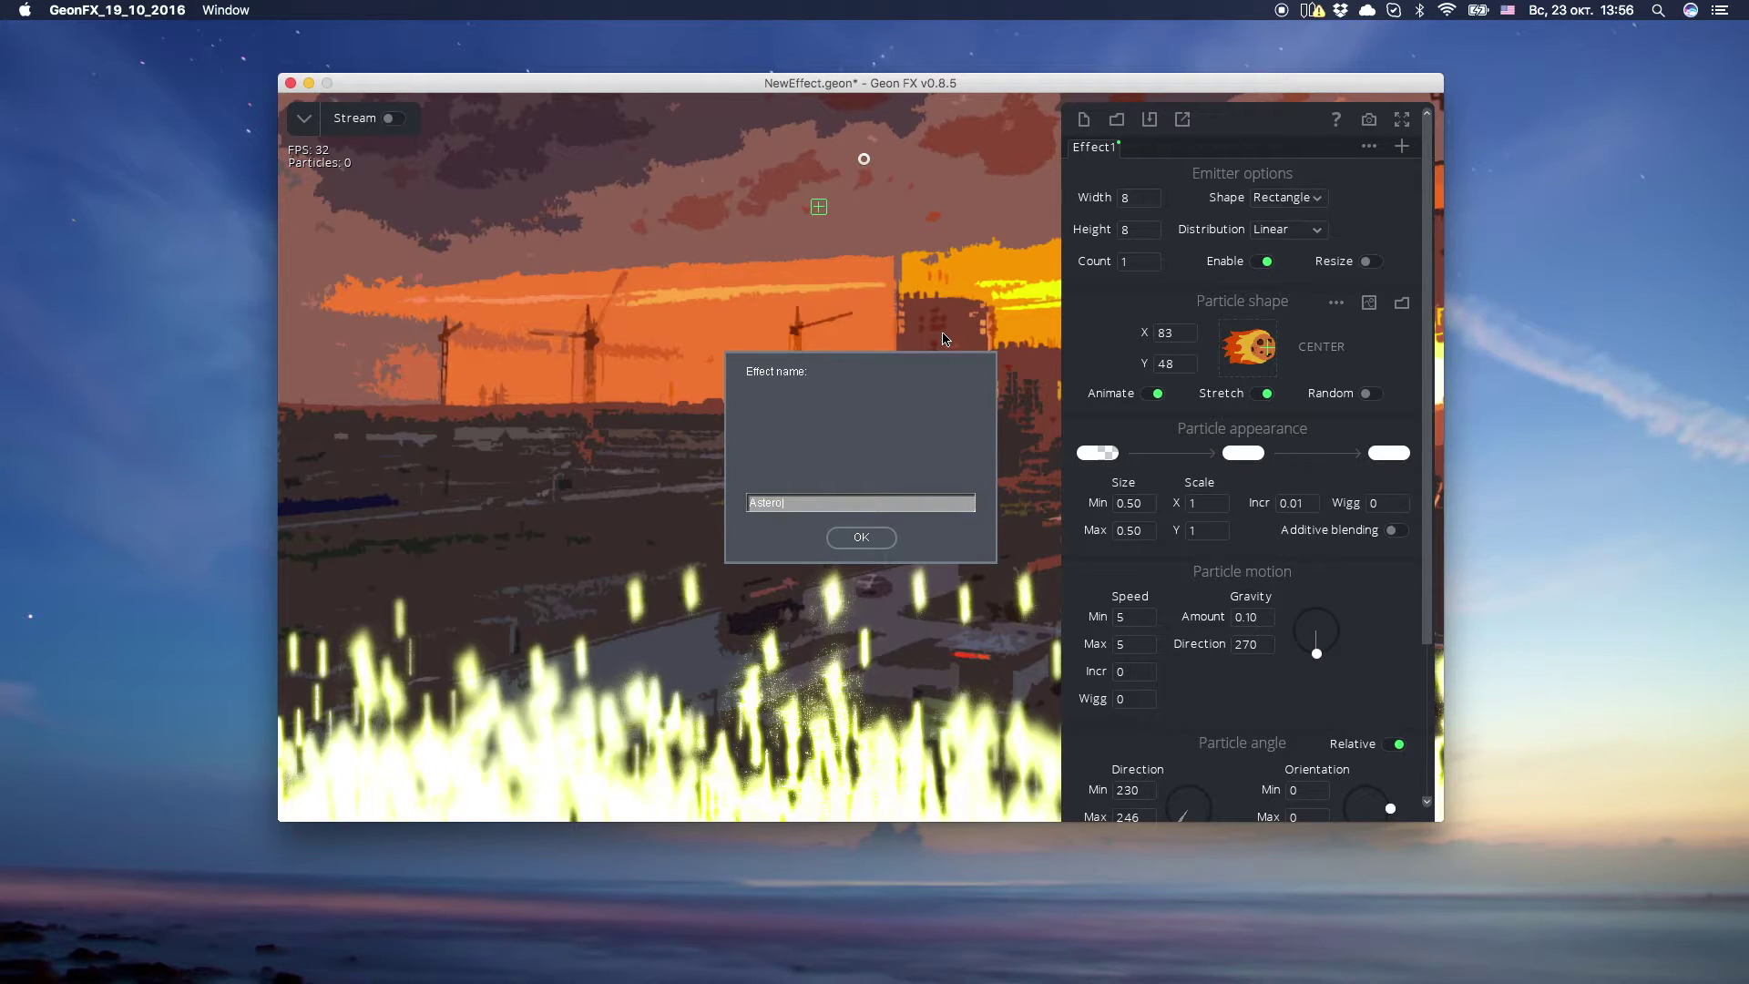
{"action": "key", "text": "Return"}
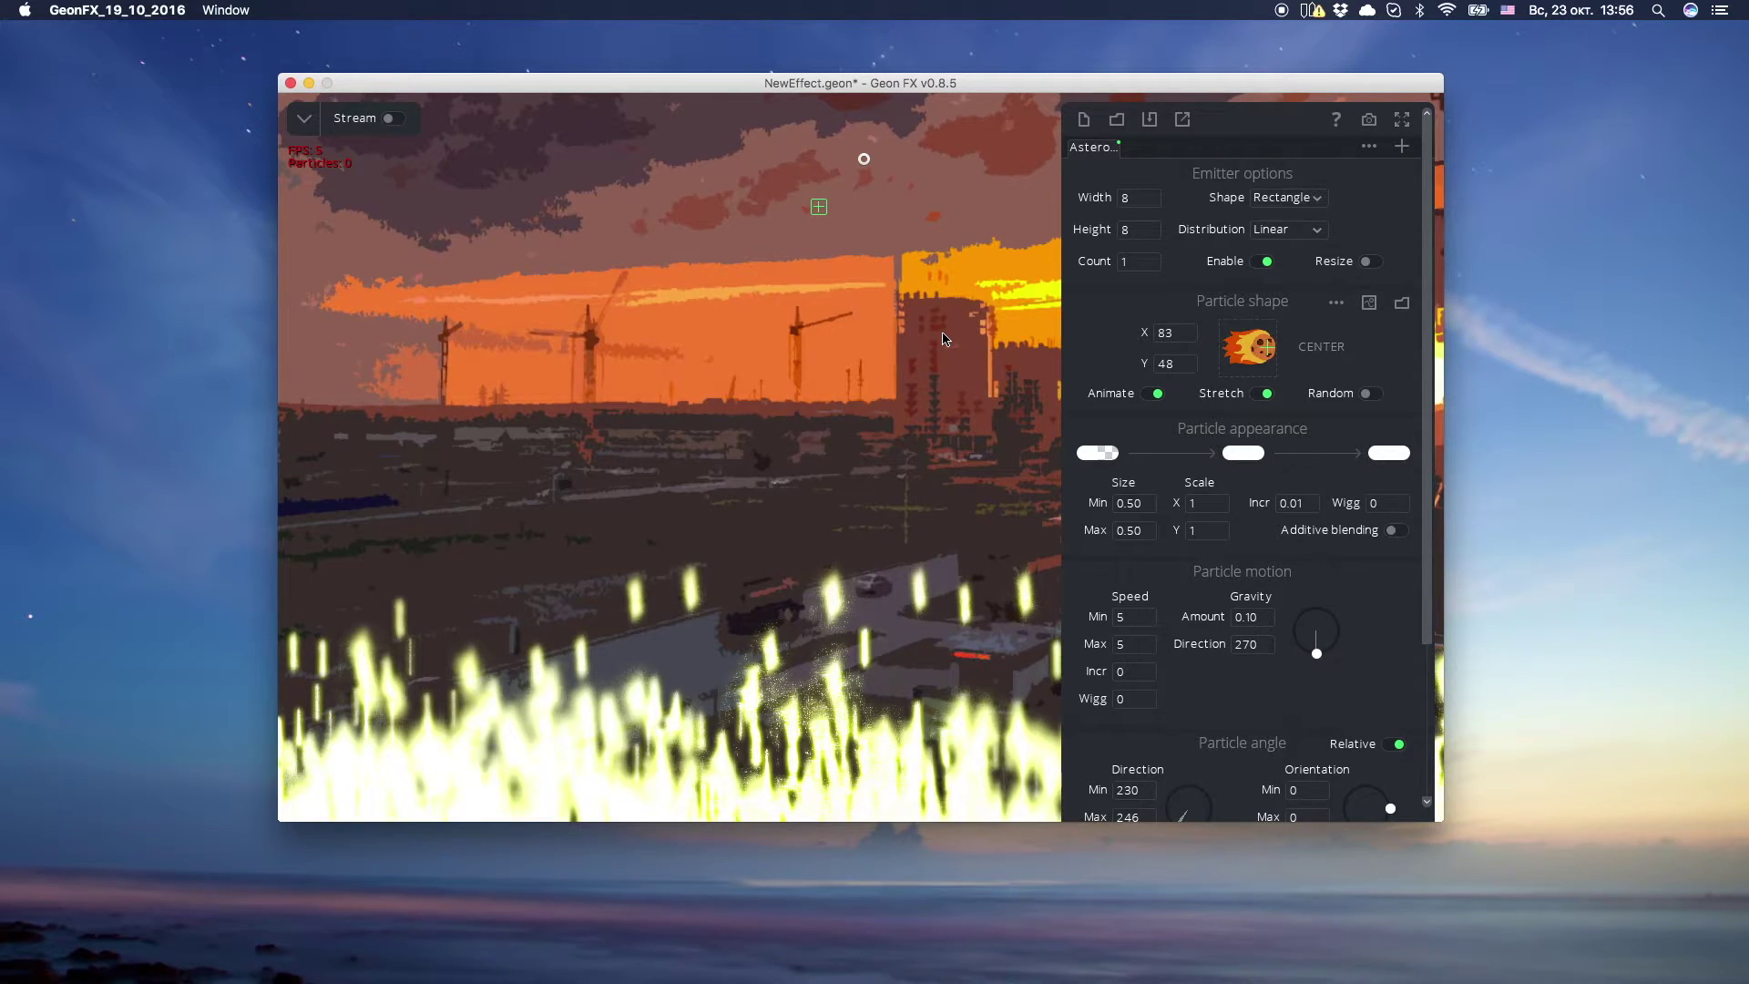
- Add a second effect and rename it Asrteroid_tail
{"action": "left_click", "coordinate": [1402, 147]}
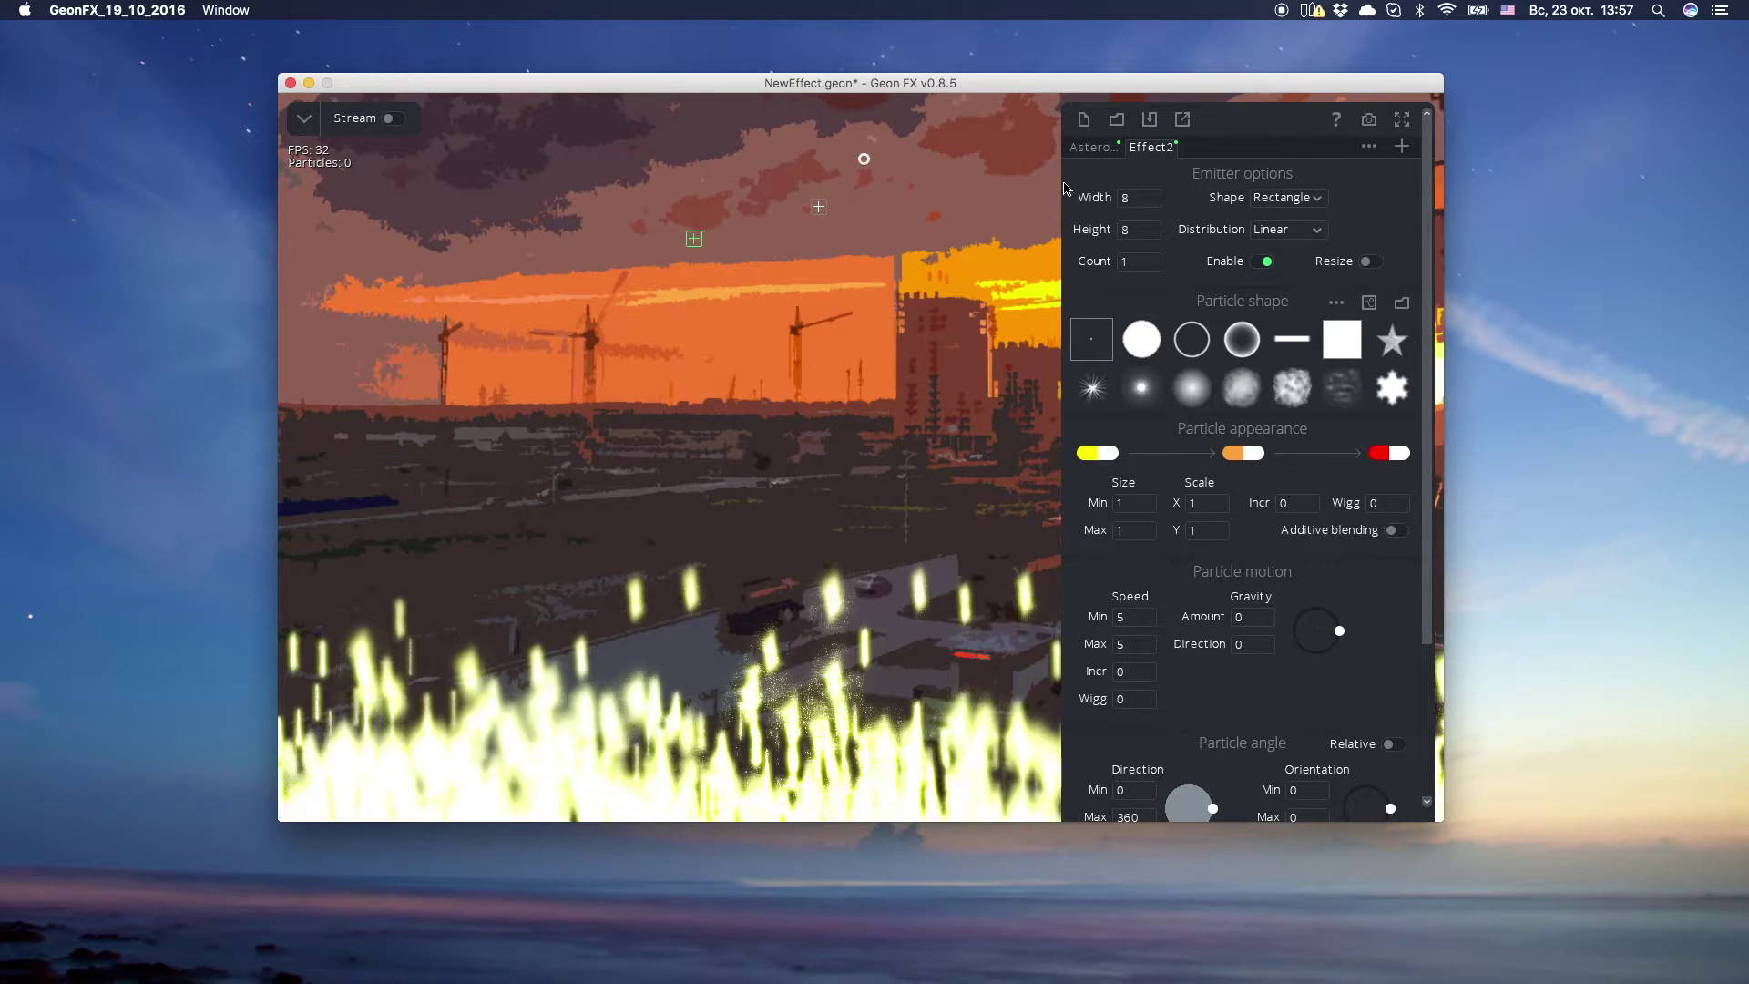
{"action": "right_click", "coordinate": [1151, 151]}
{"action": "left_click", "coordinate": [1209, 161]}
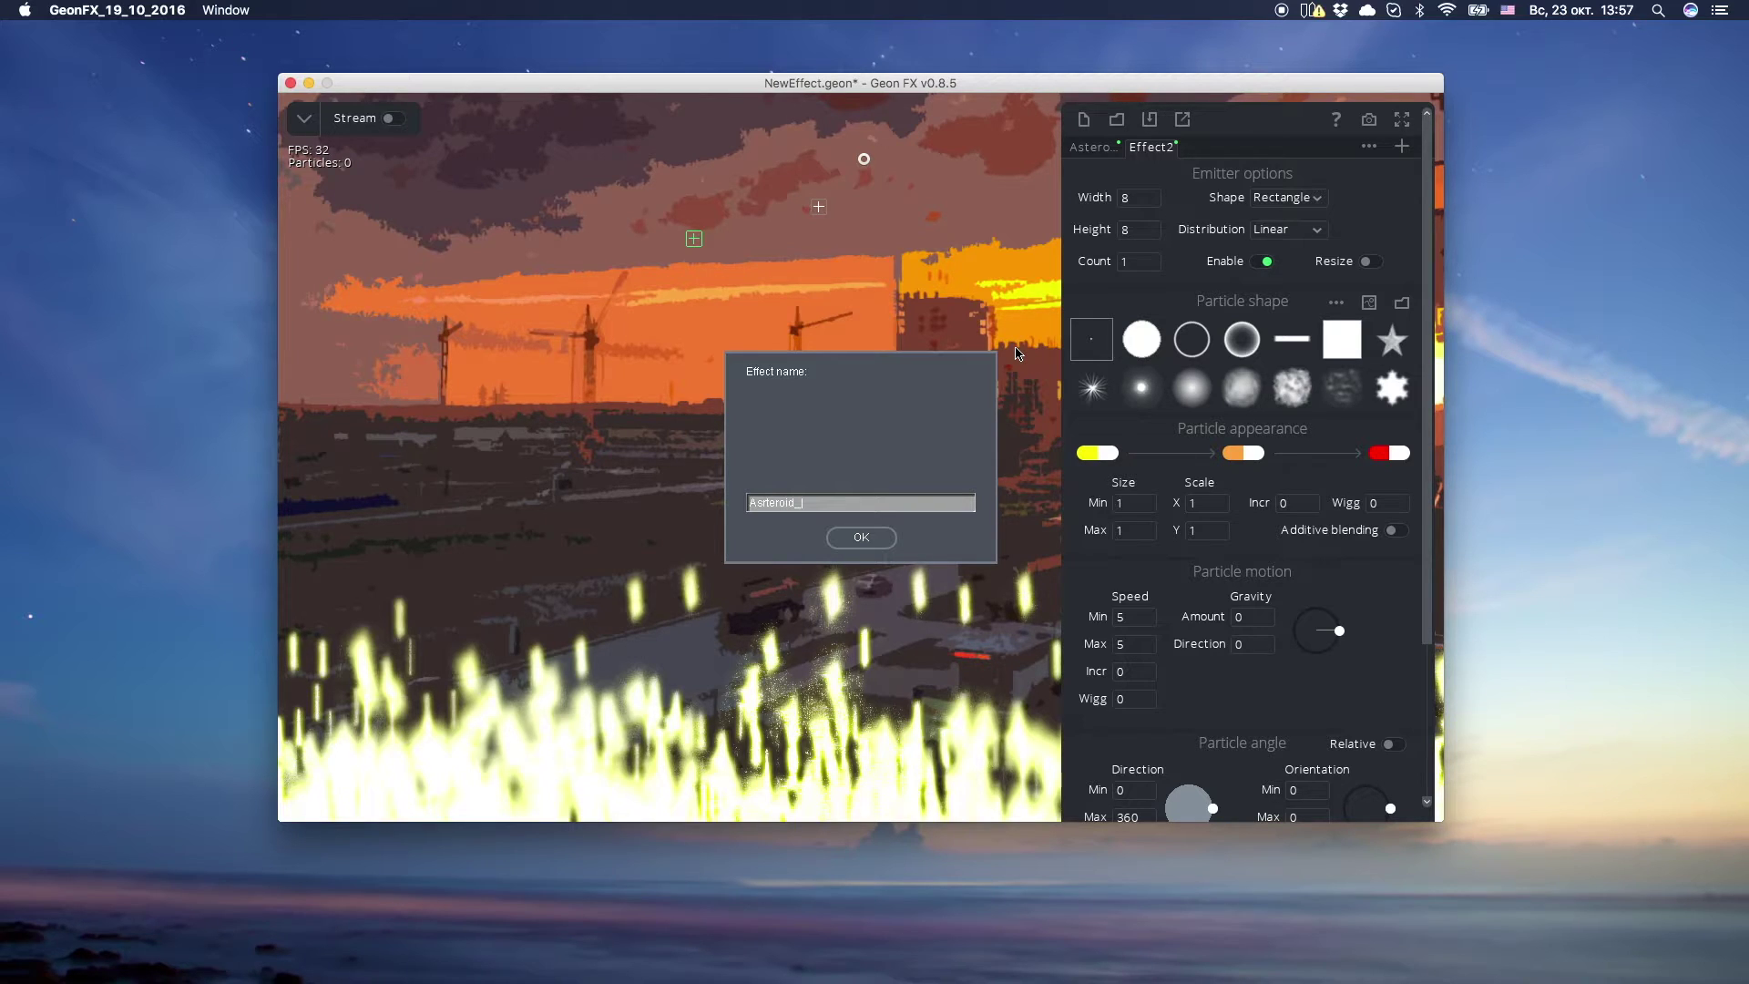
{"action": "key", "text": "Return"}
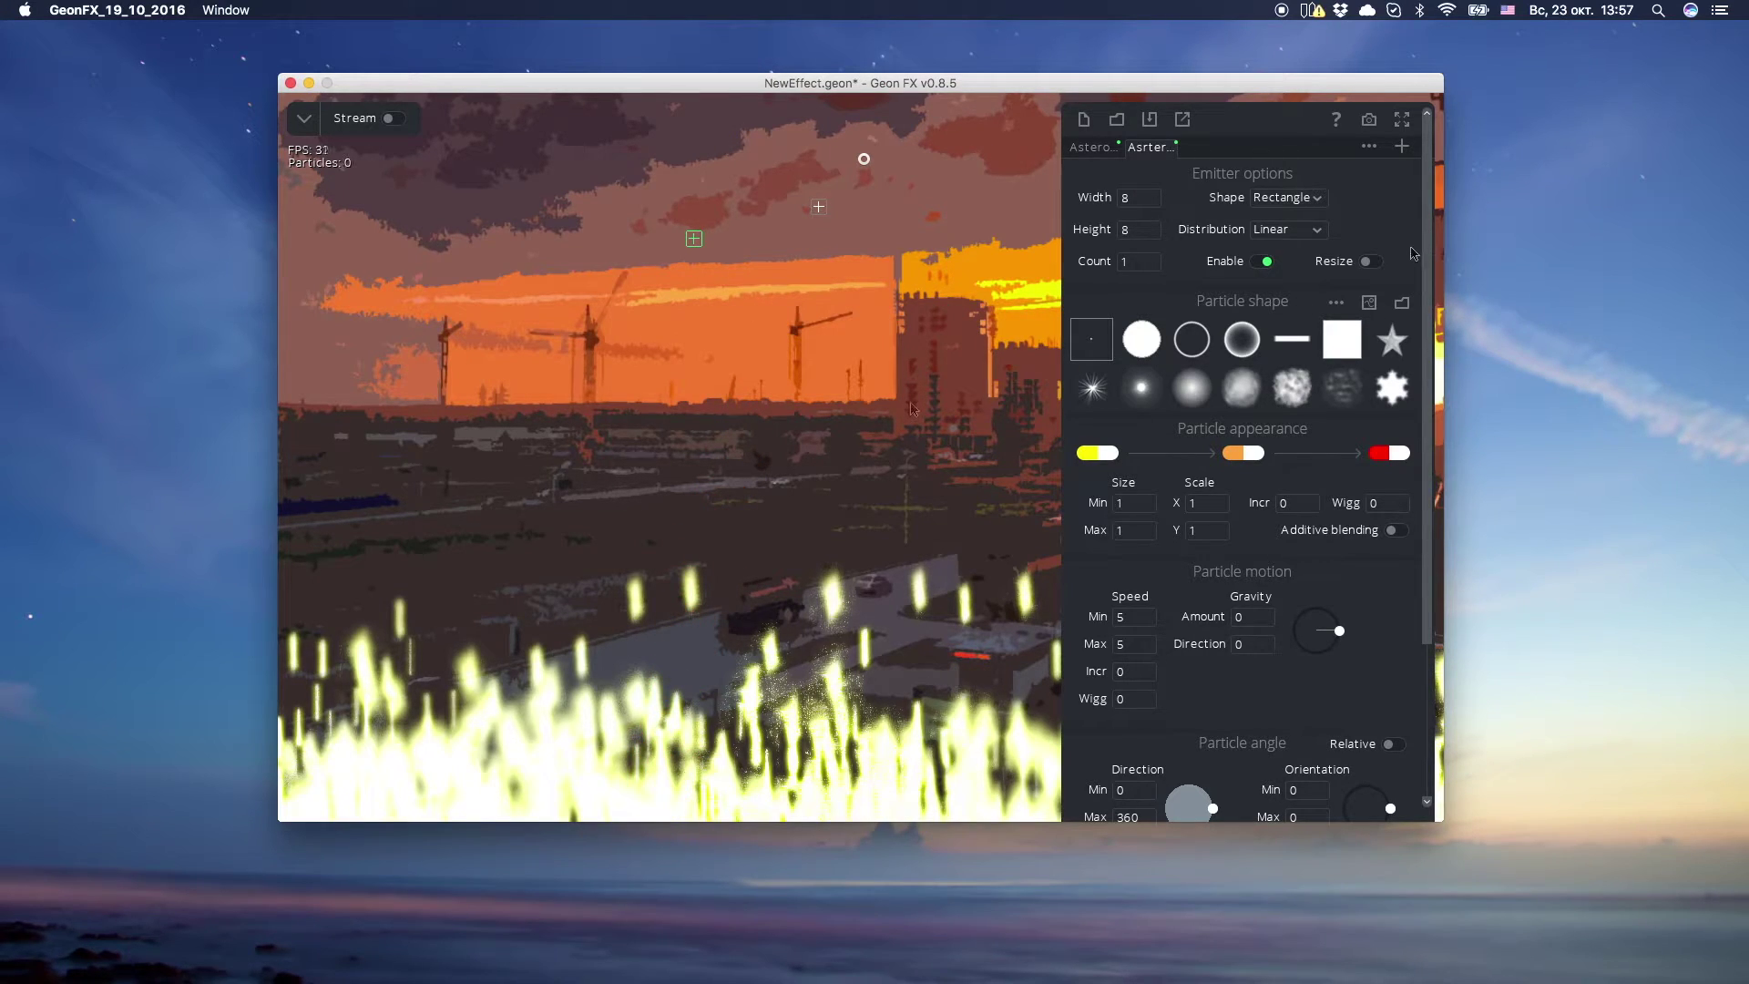
- Give the tail white filled circle particles with light grey start, middle and end colours
{"action": "left_click", "coordinate": [1144, 340]}
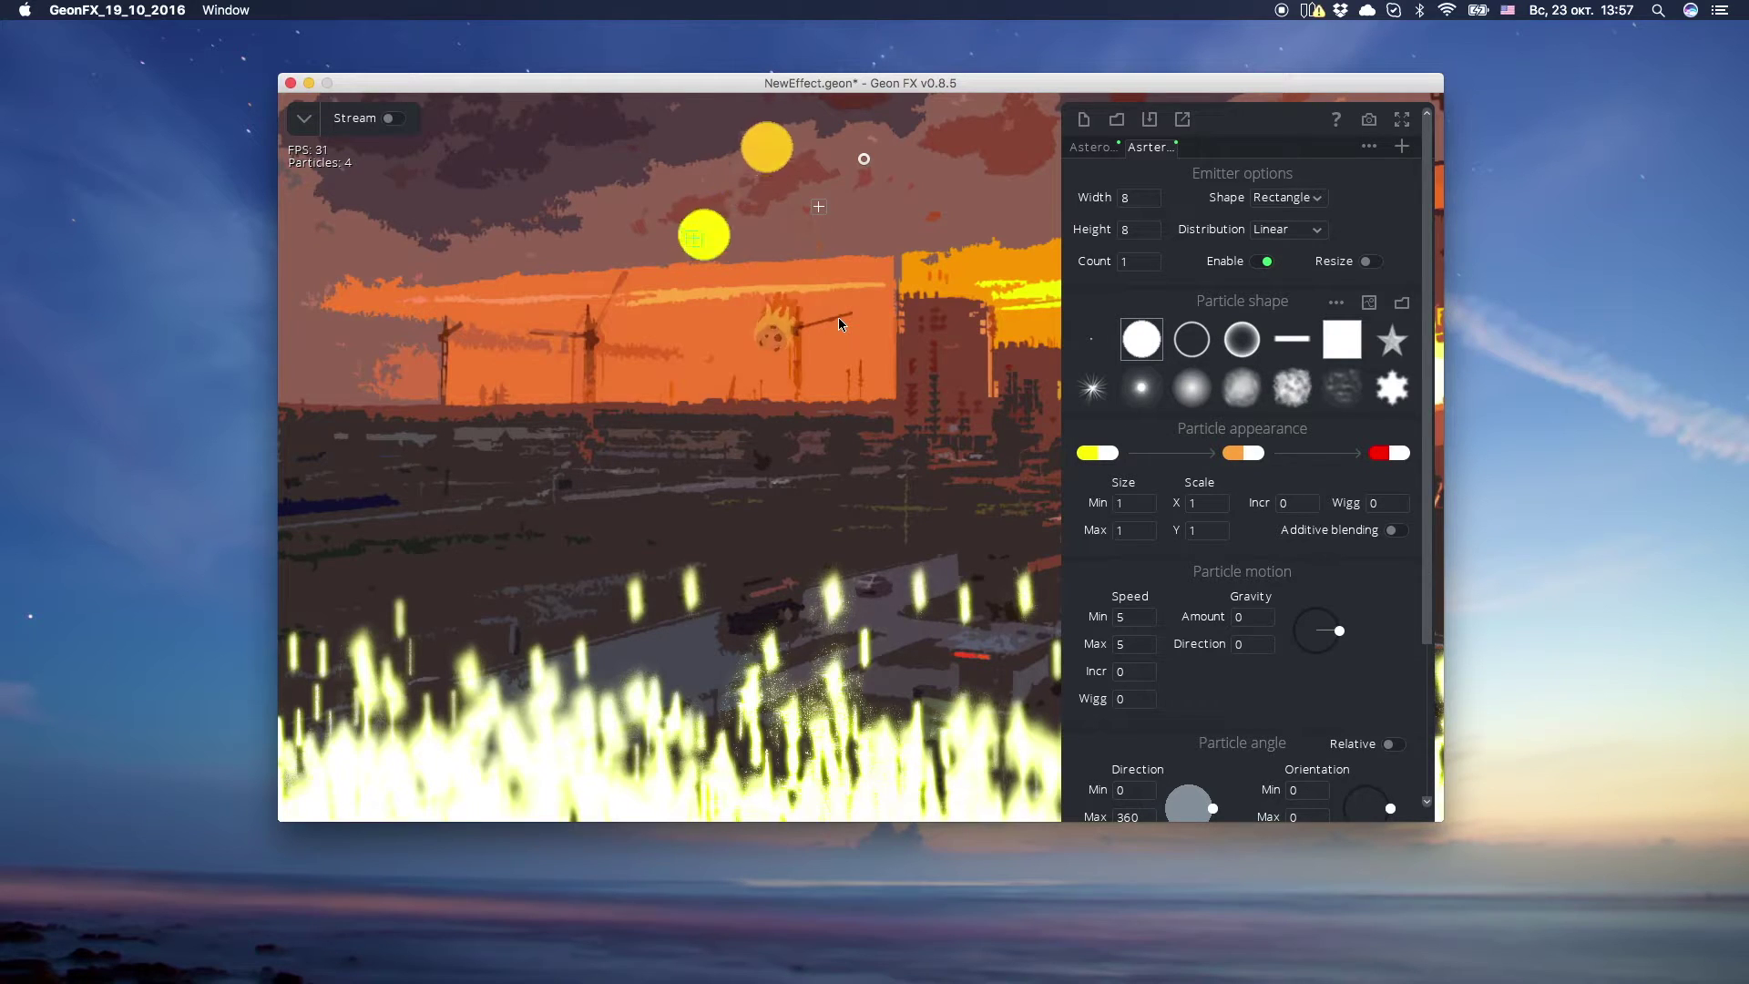
{"action": "left_click", "coordinate": [1088, 452]}
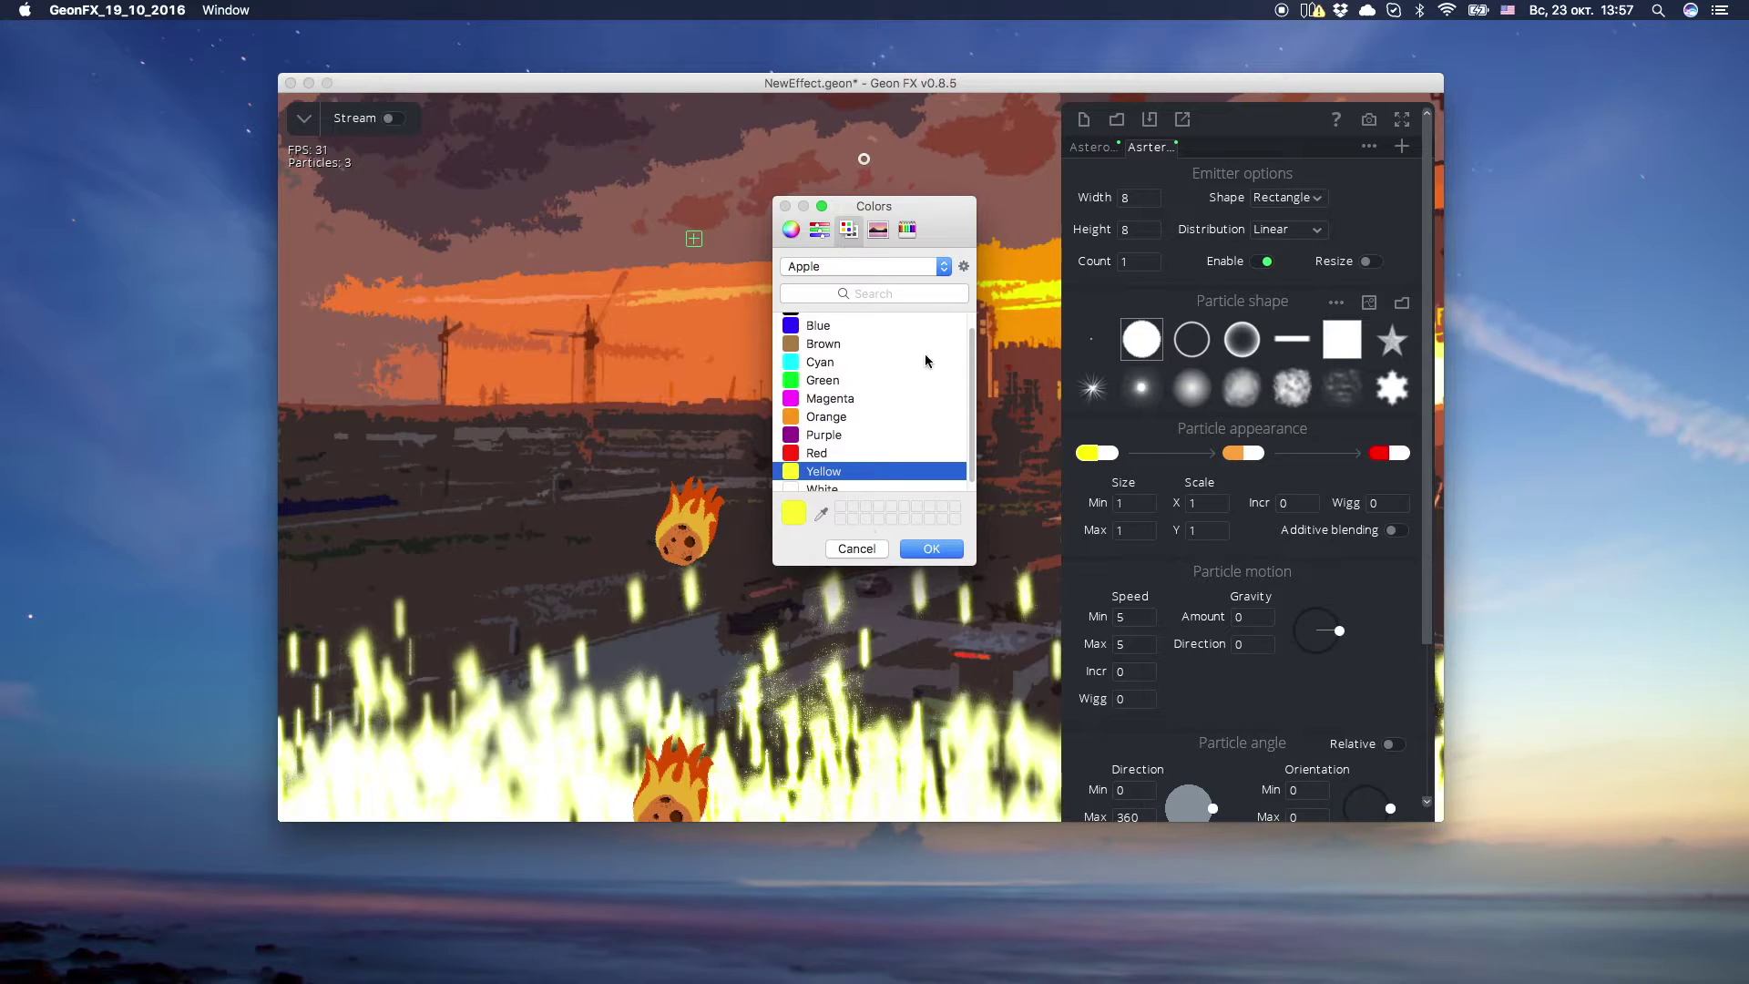
{"action": "left_click", "coordinate": [819, 229]}
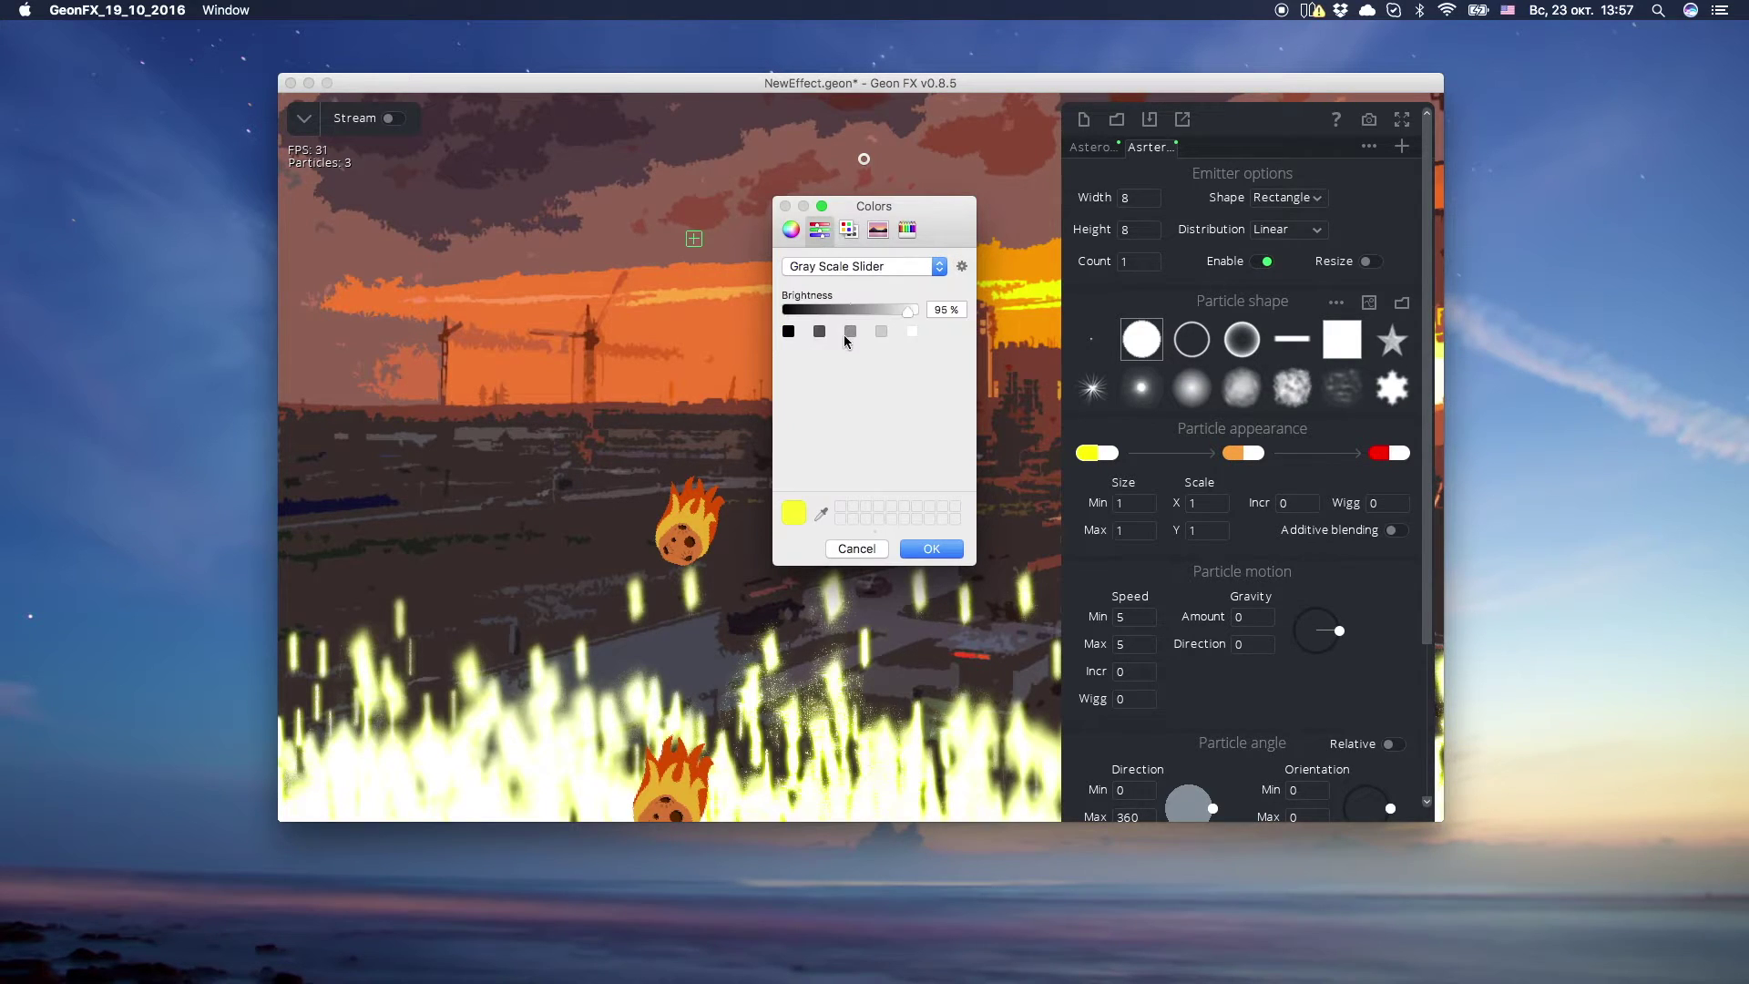
{"action": "left_click", "coordinate": [881, 332]}
{"action": "left_click", "coordinate": [931, 549]}
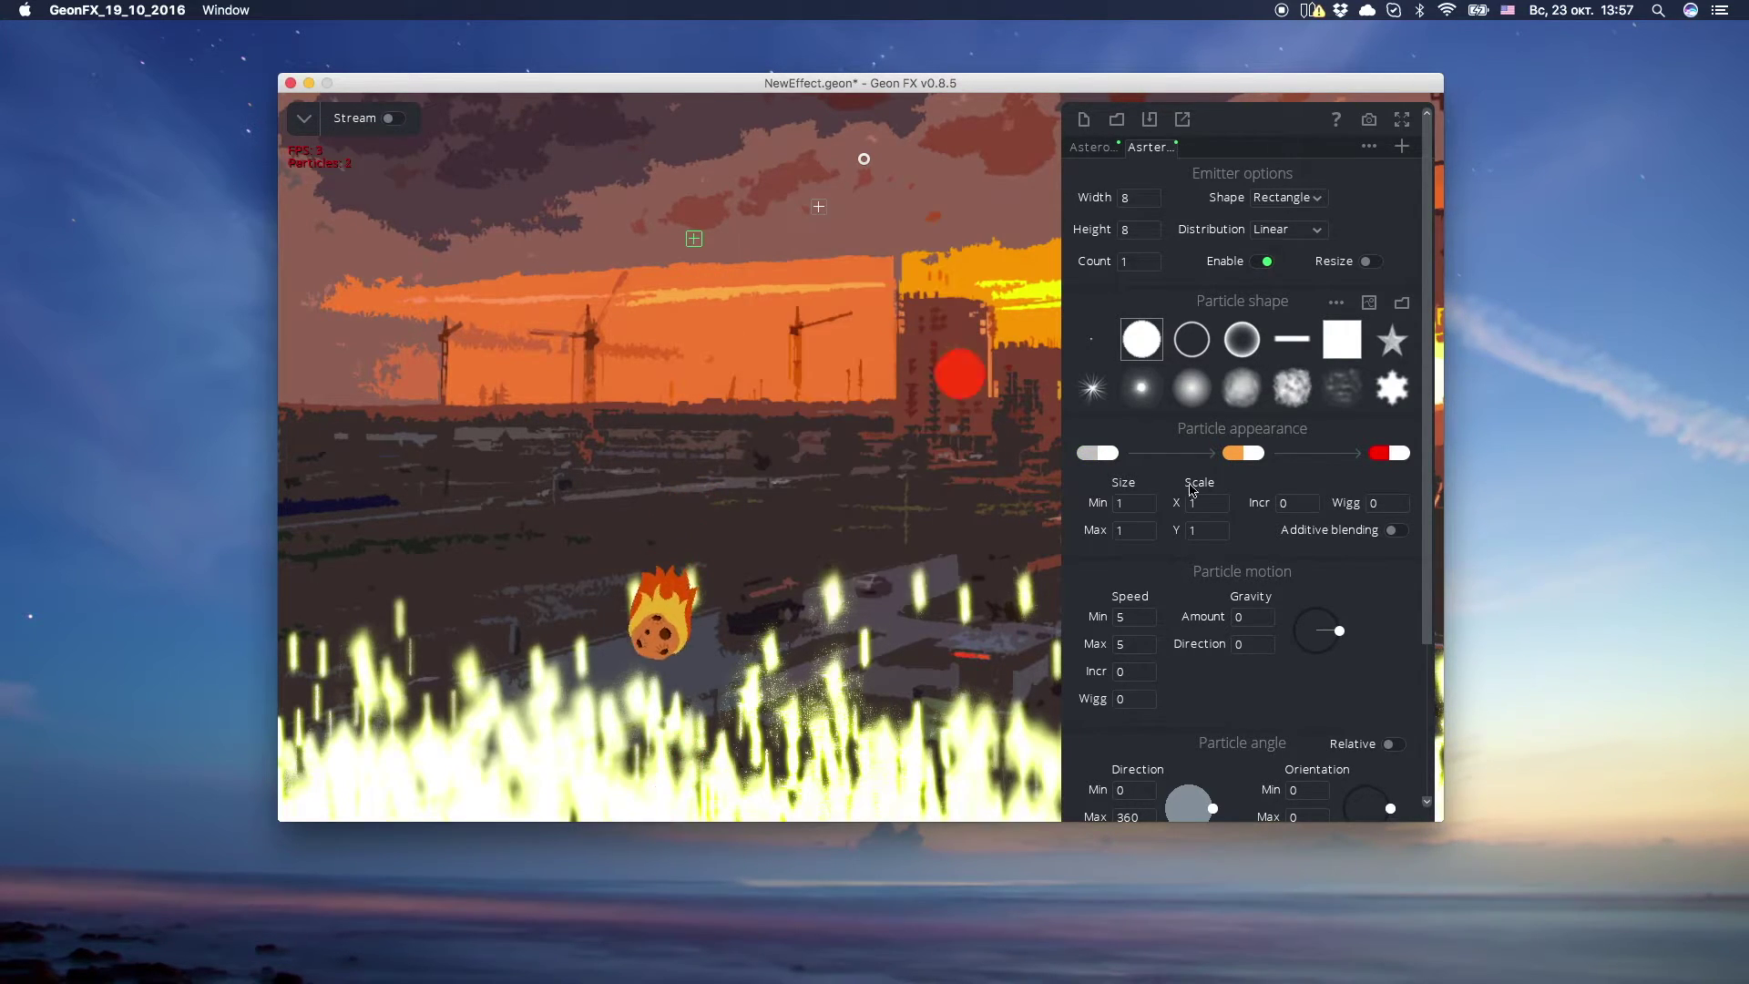
{"action": "left_click", "coordinate": [1234, 453]}
{"action": "left_click", "coordinate": [880, 332]}
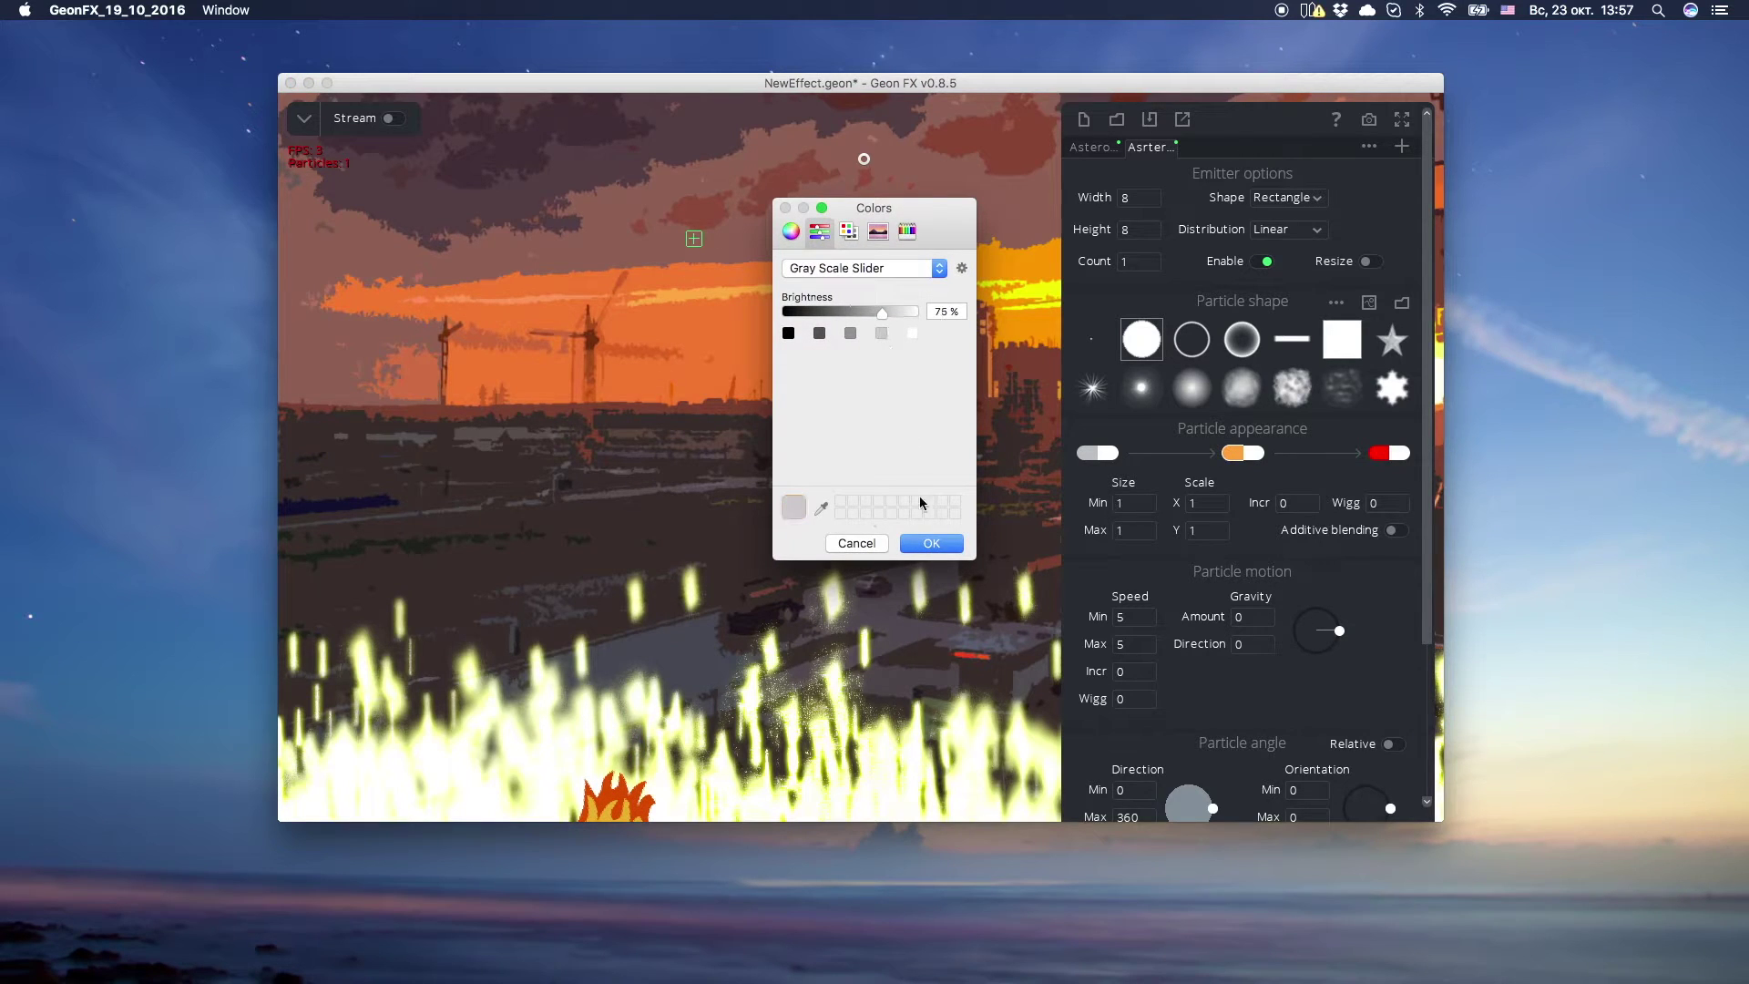
{"action": "left_click", "coordinate": [931, 543]}
{"action": "left_click", "coordinate": [1389, 453]}
{"action": "left_click", "coordinate": [885, 343]}
{"action": "left_click", "coordinate": [941, 539]}
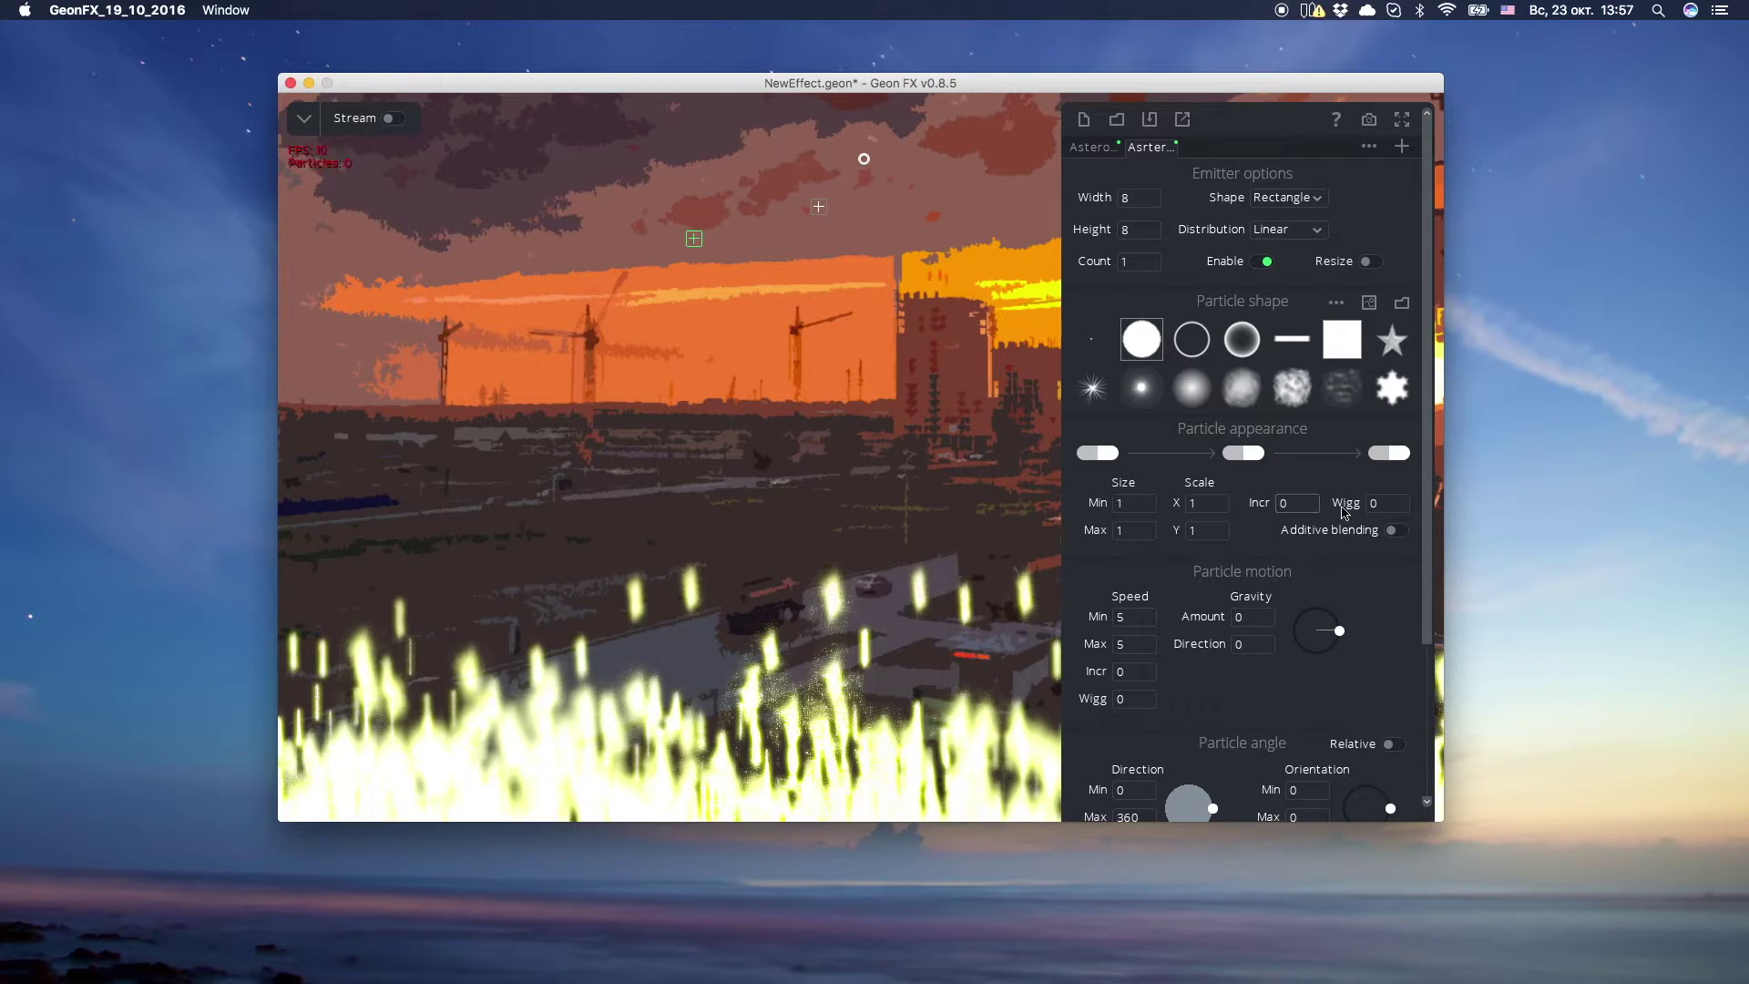
- Make the tail's start and end colour stops partly transparent
{"action": "left_click", "coordinate": [1110, 453]}
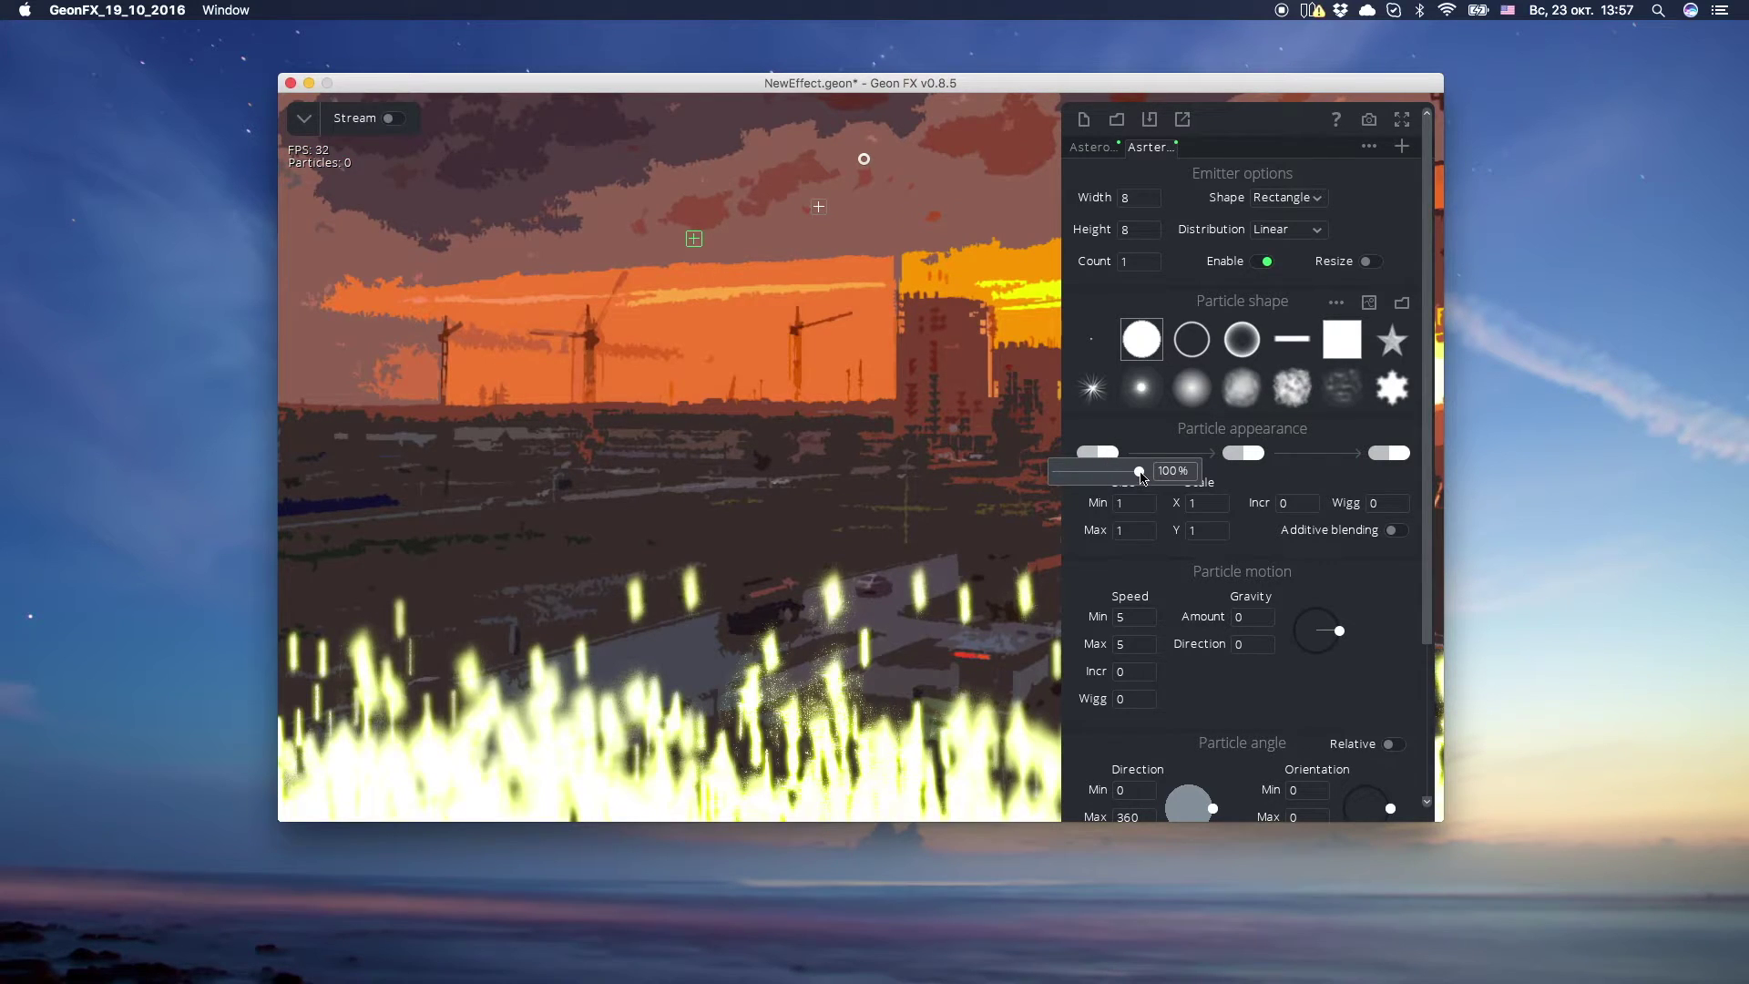
{"action": "left_click_drag", "start_coordinate": [1140, 474], "coordinate": [998, 475]}
{"action": "left_click", "coordinate": [1401, 455]}
{"action": "left_click_drag", "start_coordinate": [1371, 483], "coordinate": [1080, 443]}
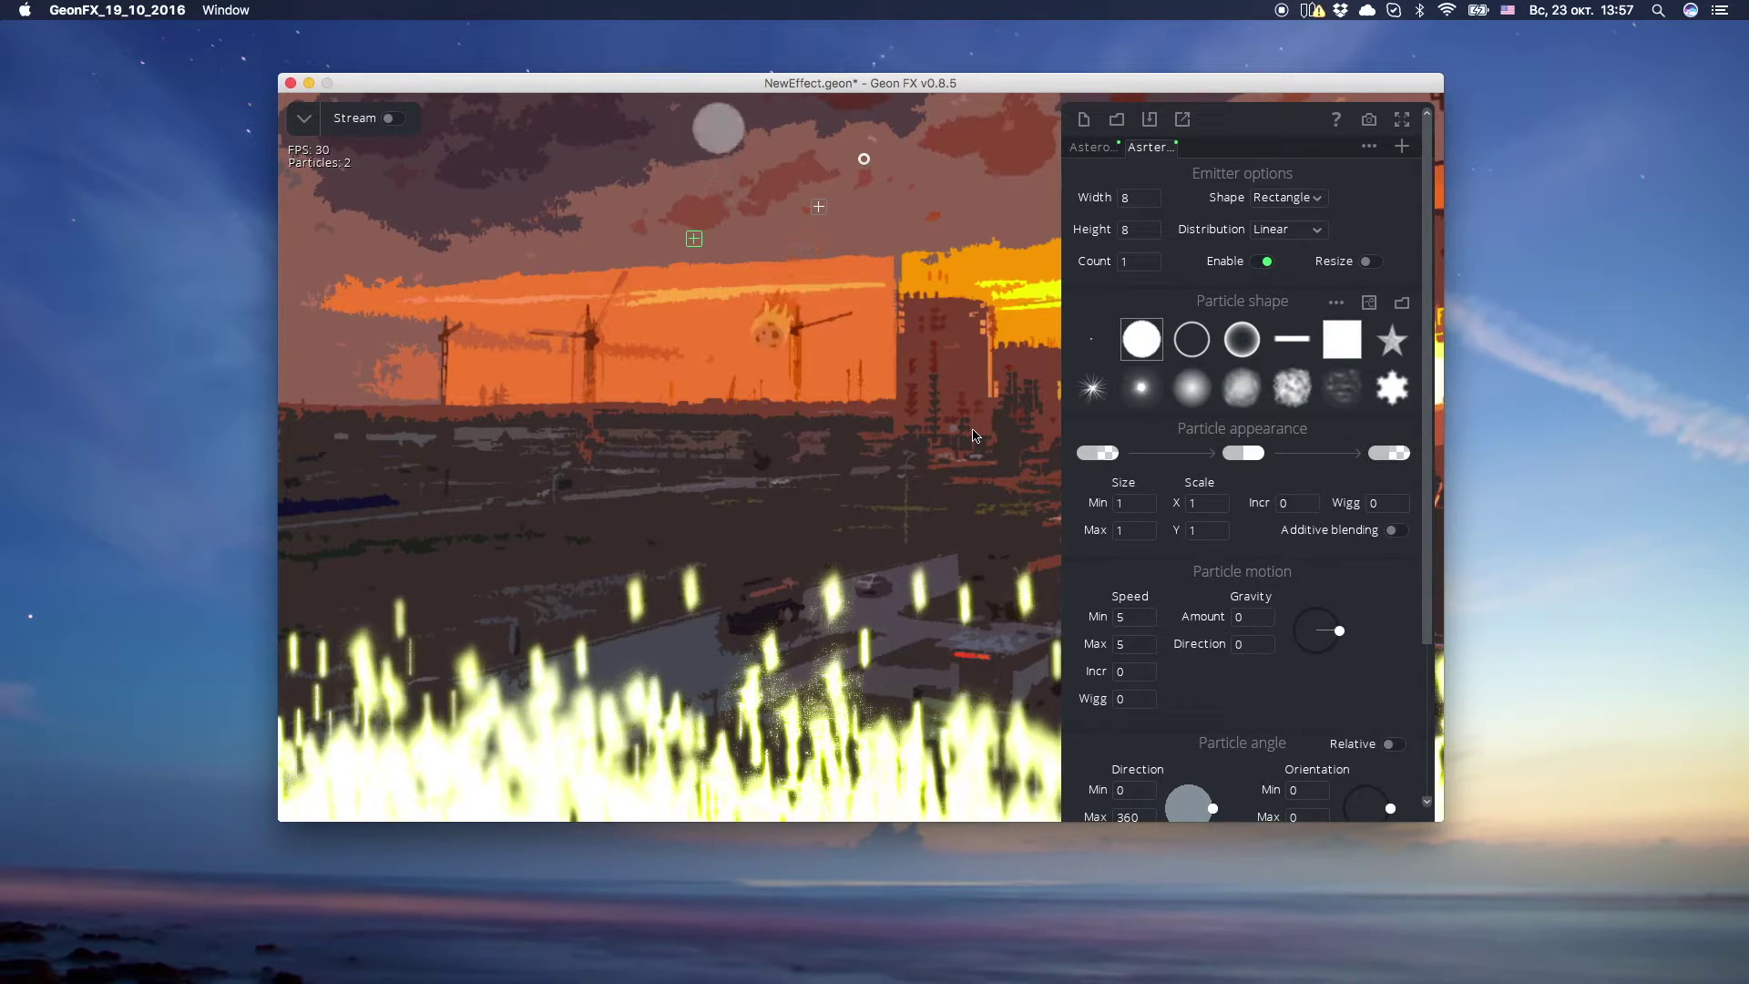
- Move the tail emitter lower and narrow its direction range to 86–94
{"action": "left_click_drag", "start_coordinate": [693, 238], "coordinate": [656, 408]}
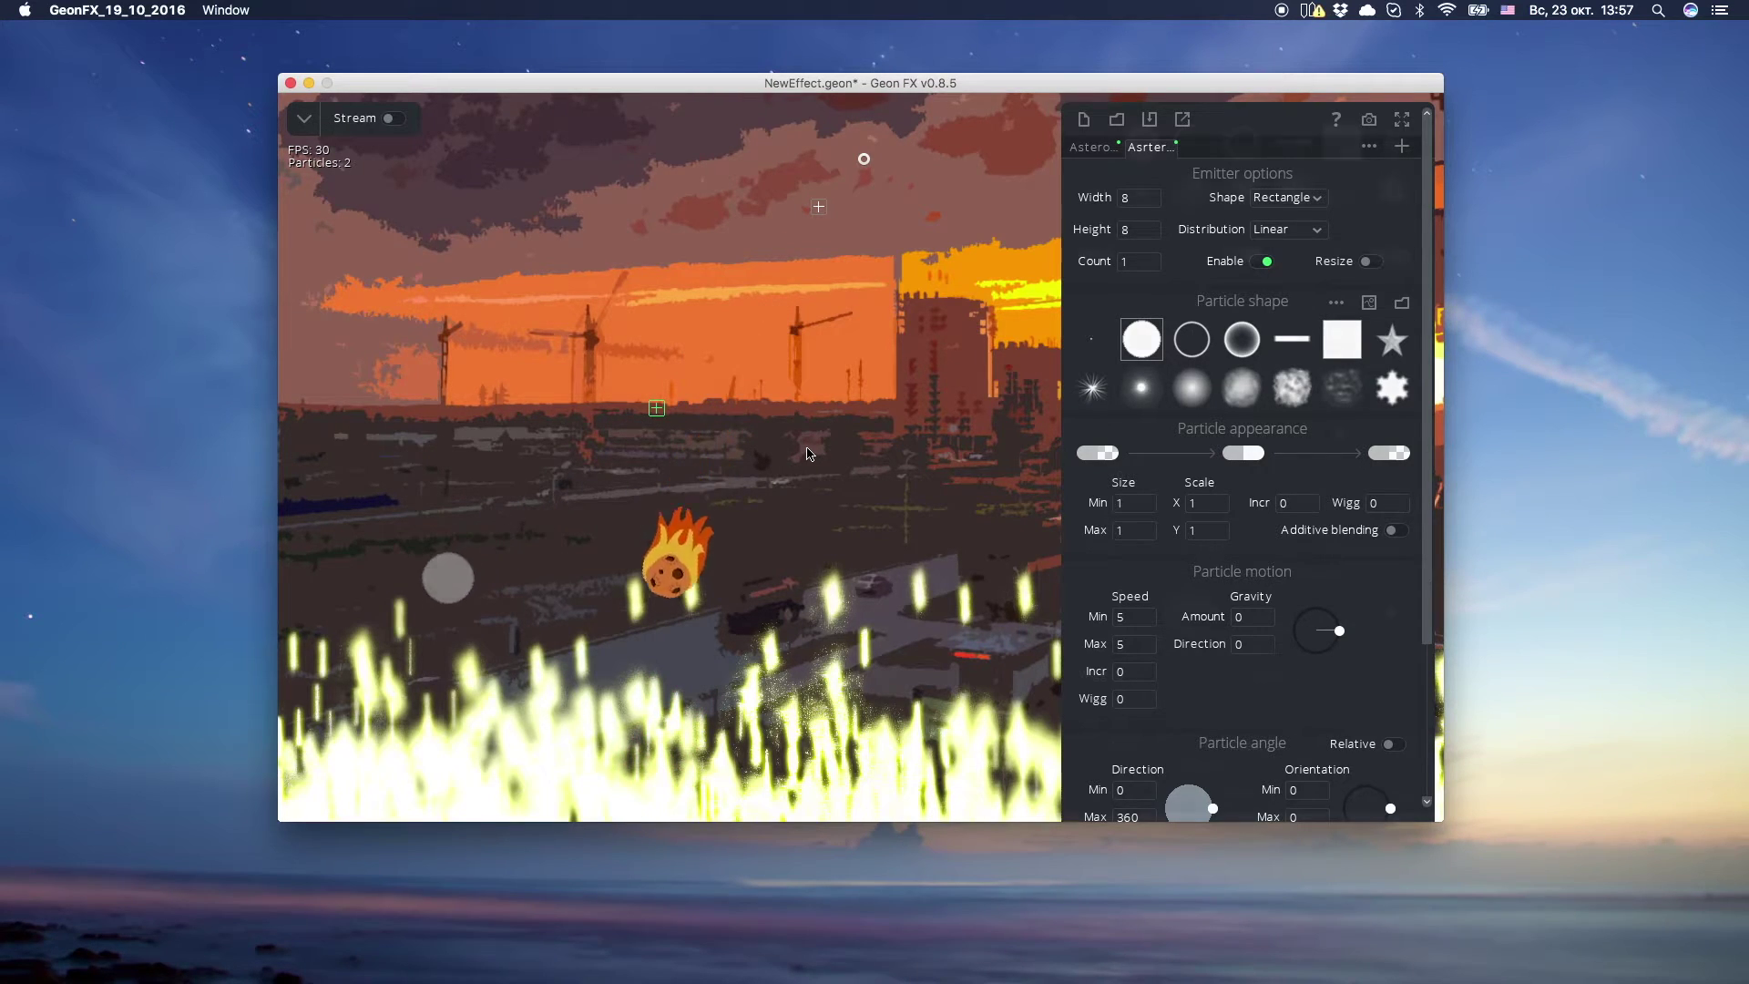
{"action": "scroll", "coordinate": [1216, 619], "scroll_direction": "down", "scroll_amount": 5}
{"action": "left_click_drag", "start_coordinate": [1216, 620], "coordinate": [1180, 570]}
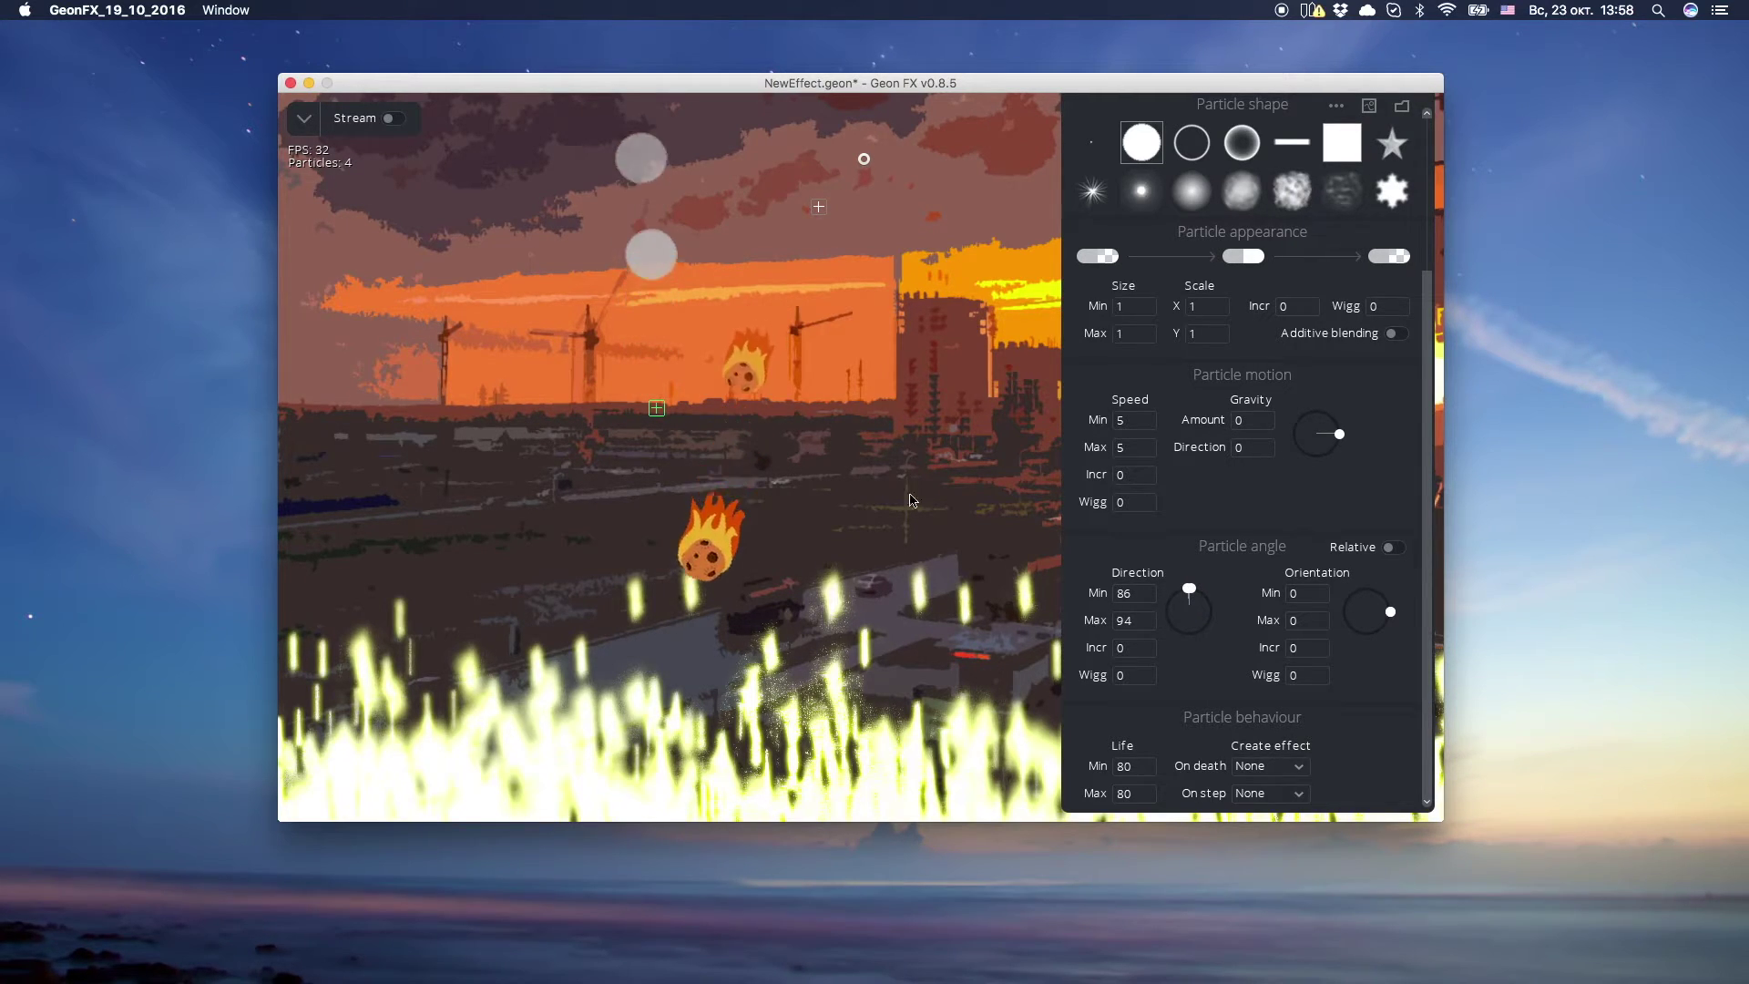
- Set tail particle life to 10–20, then return to the Astero effect
{"action": "left_click", "coordinate": [1134, 766]}
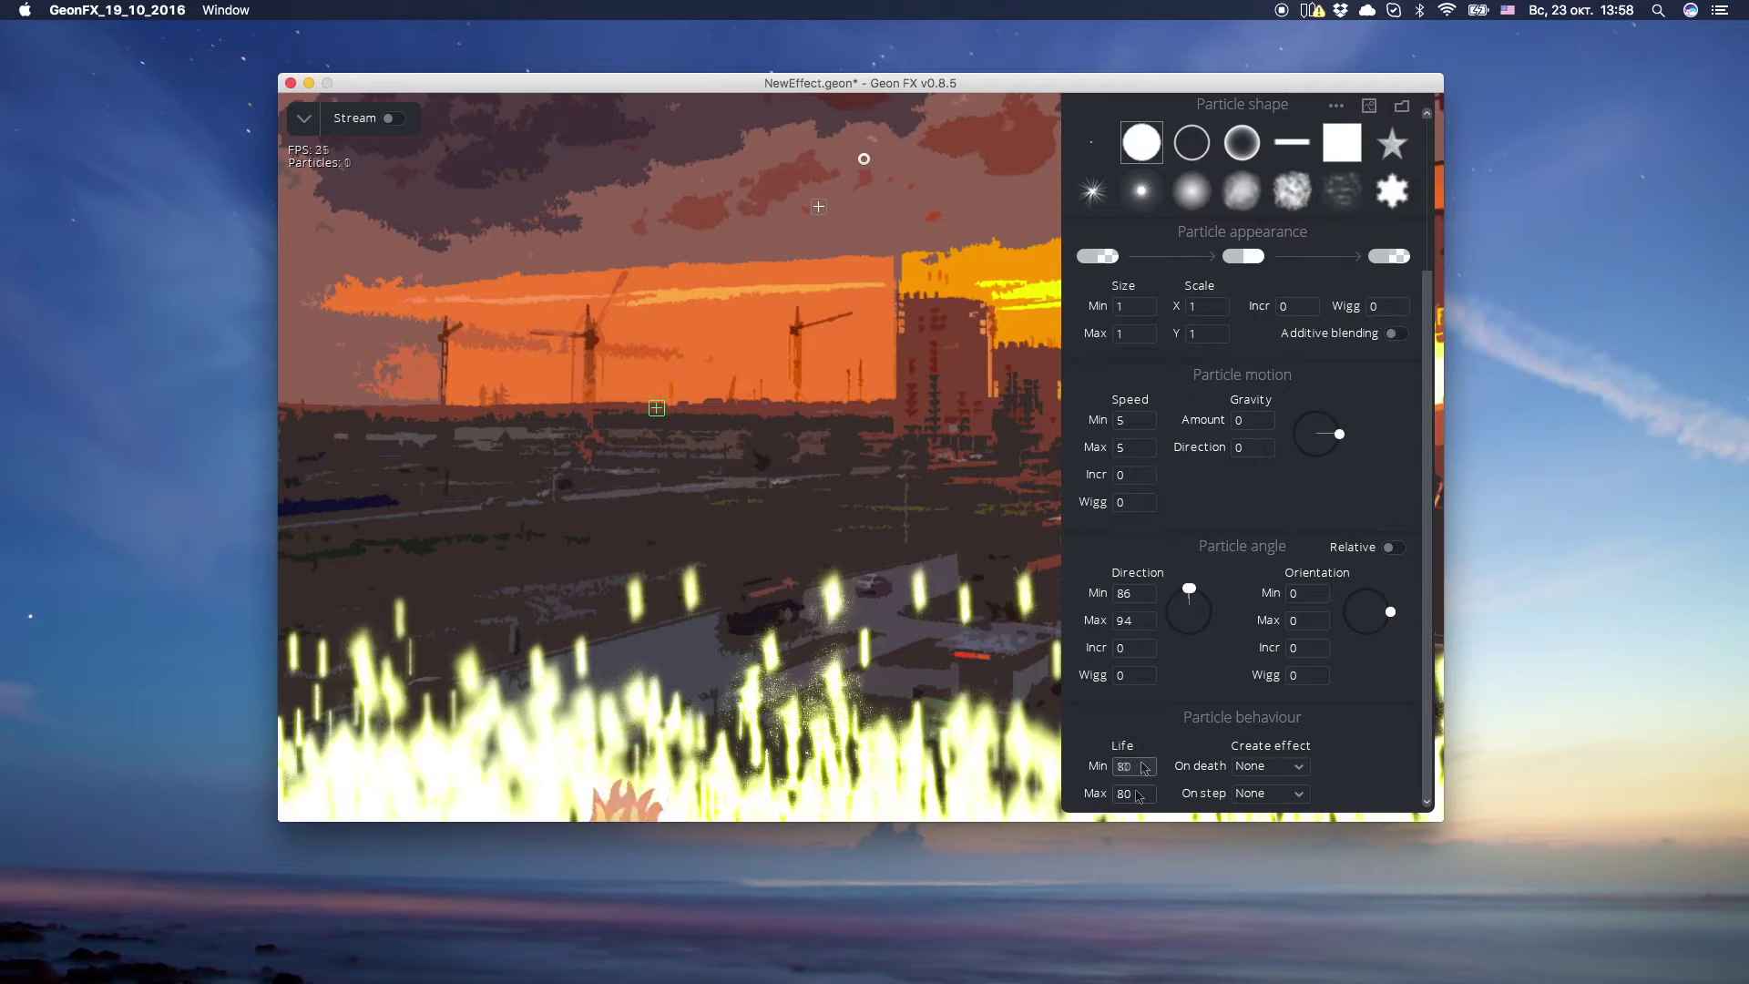
{"action": "type", "text": "10"}
{"action": "left_click", "coordinate": [1141, 794]}
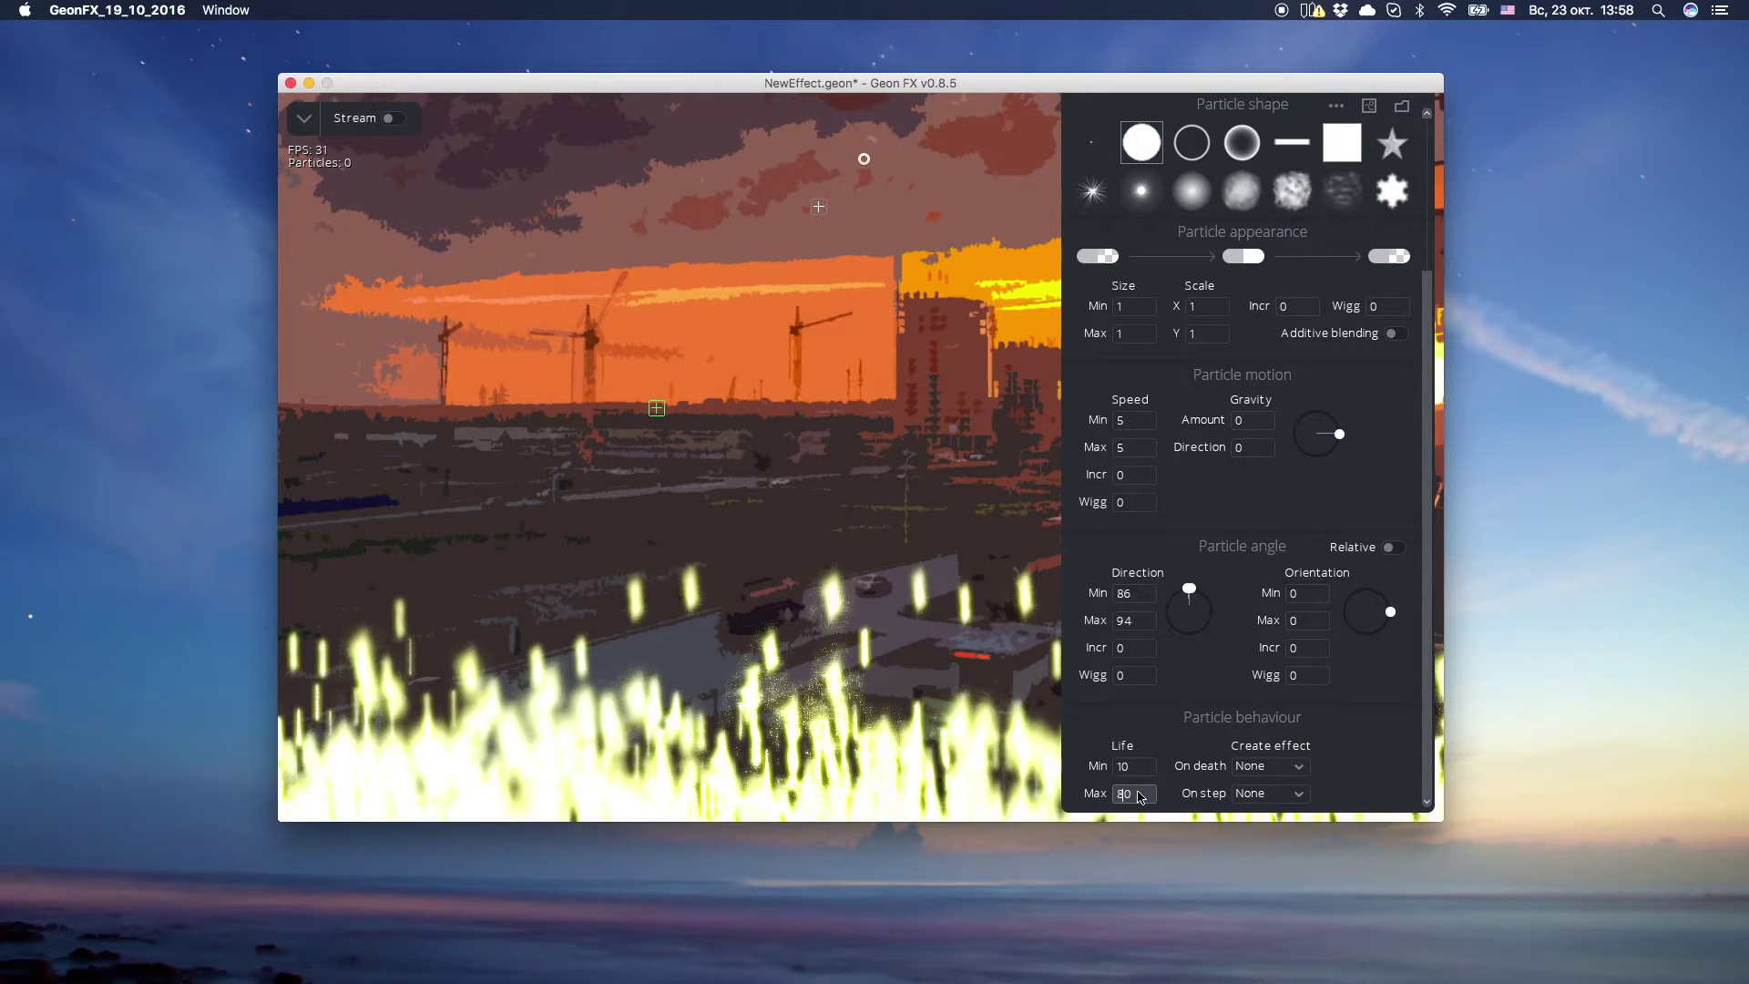
{"action": "left_click_drag", "start_coordinate": [1141, 796], "coordinate": [1111, 794]}
{"action": "key", "text": "Return"}
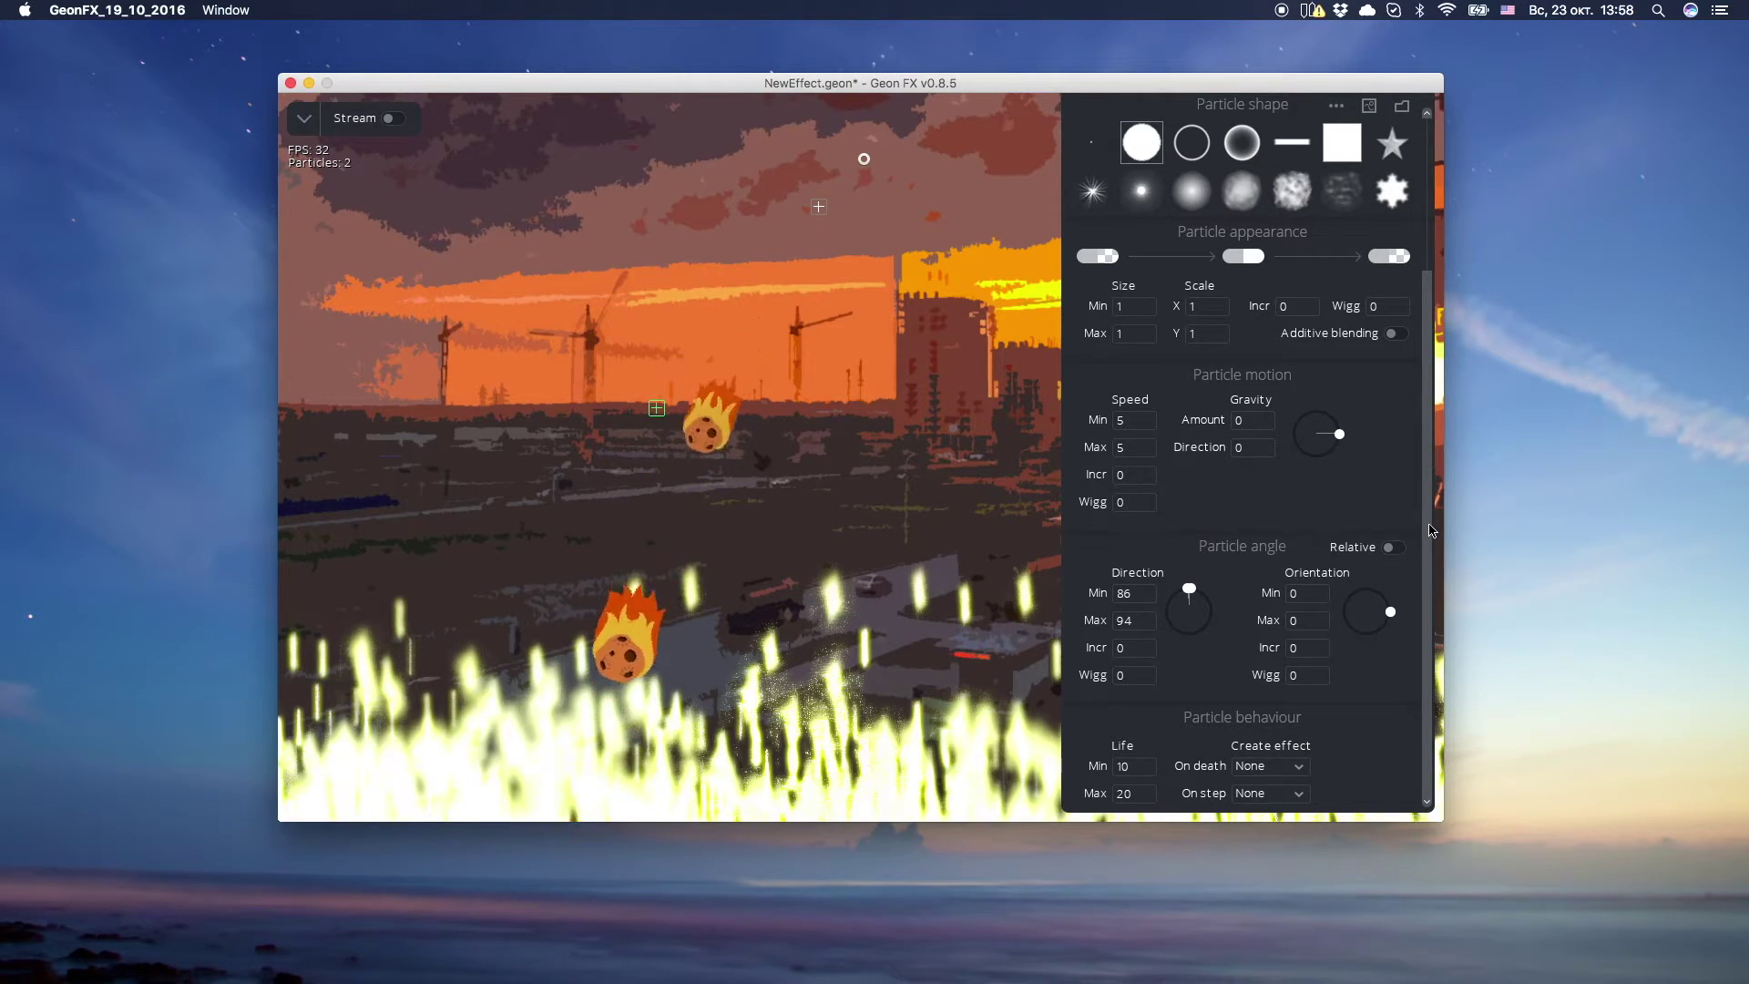
{"action": "scroll", "coordinate": [1433, 420], "scroll_direction": "up", "scroll_amount": 3}
{"action": "left_click", "coordinate": [1089, 147]}
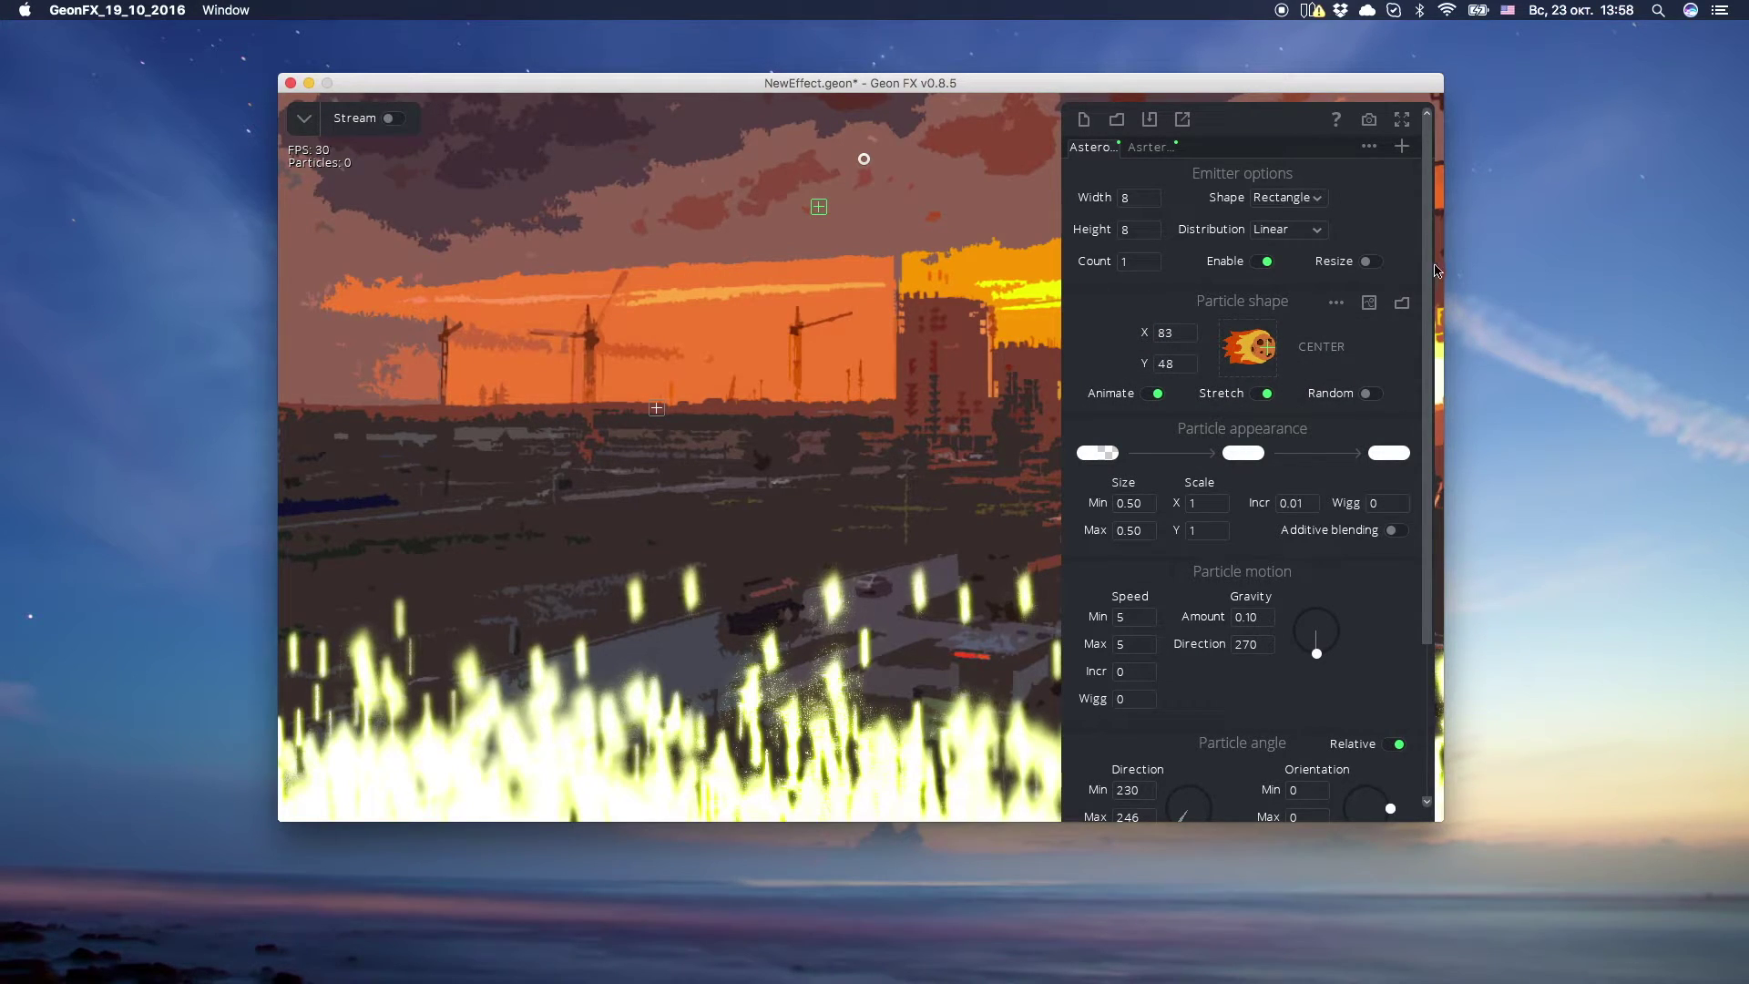
- Make the asteroid spawn Asrteroid_tail on every step and shift its pivot X to 30
{"action": "scroll", "coordinate": [1427, 224], "scroll_direction": "down", "scroll_amount": 3}
{"action": "scroll", "coordinate": [1428, 224], "scroll_direction": "up", "scroll_amount": 3}
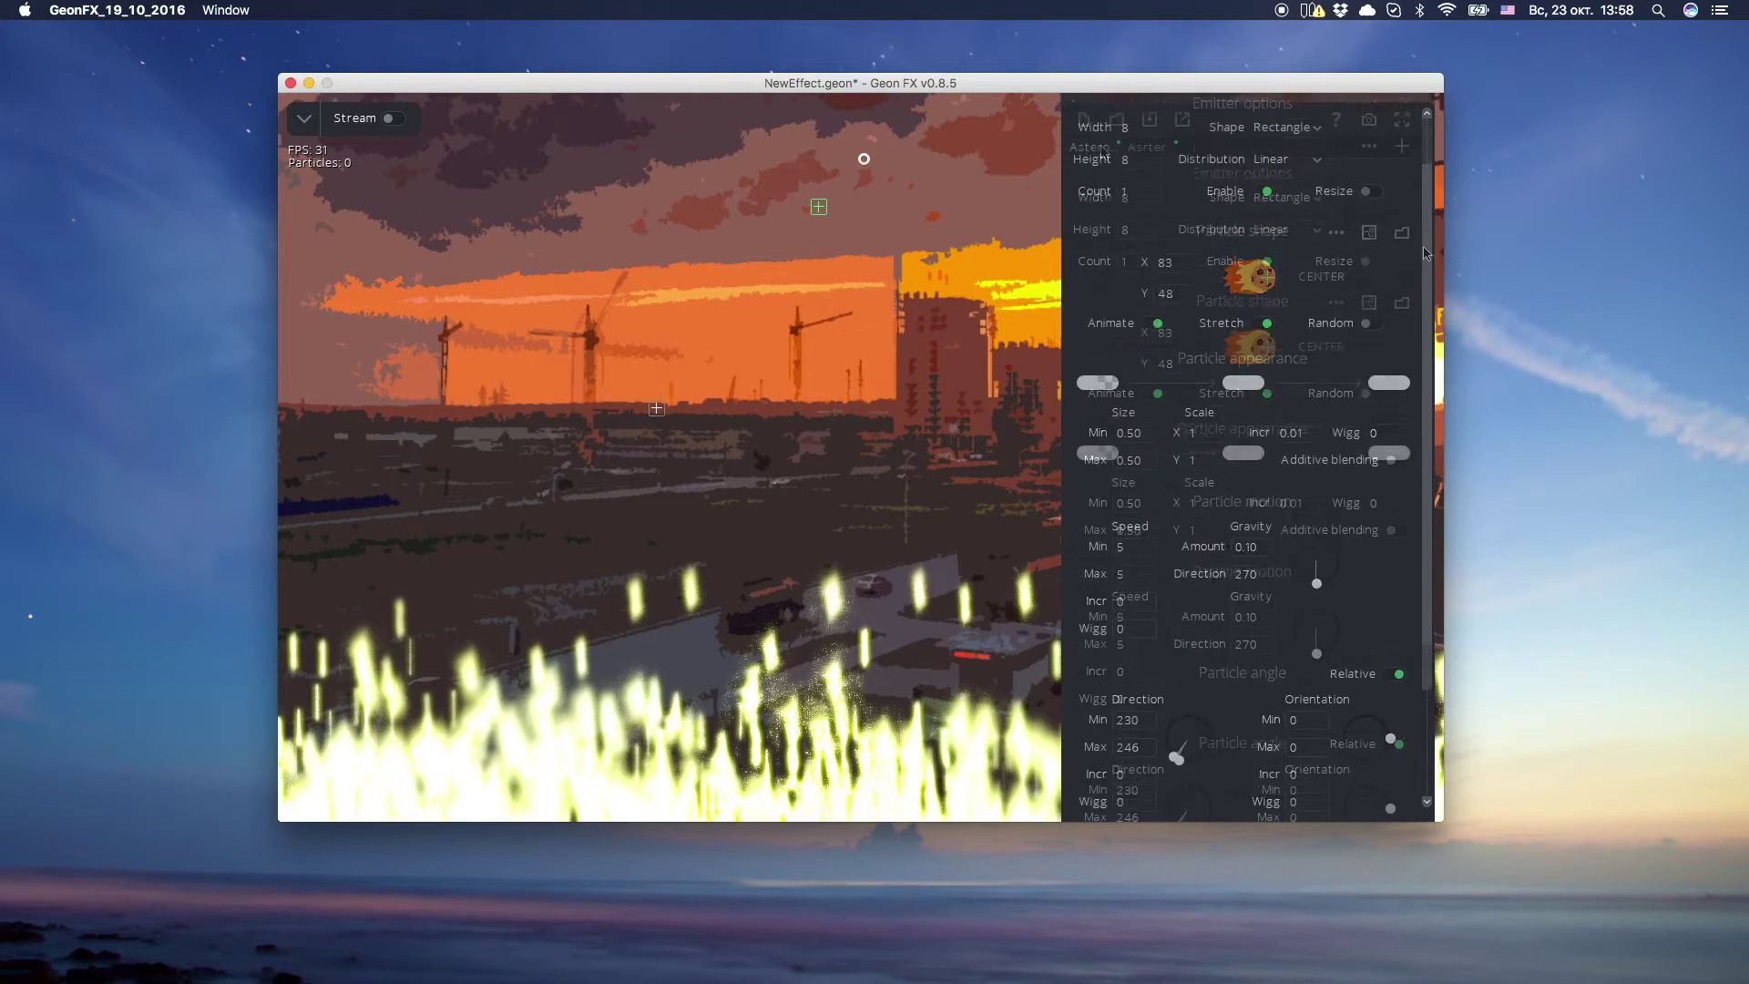
{"action": "scroll", "coordinate": [1430, 219], "scroll_direction": "down", "scroll_amount": 5}
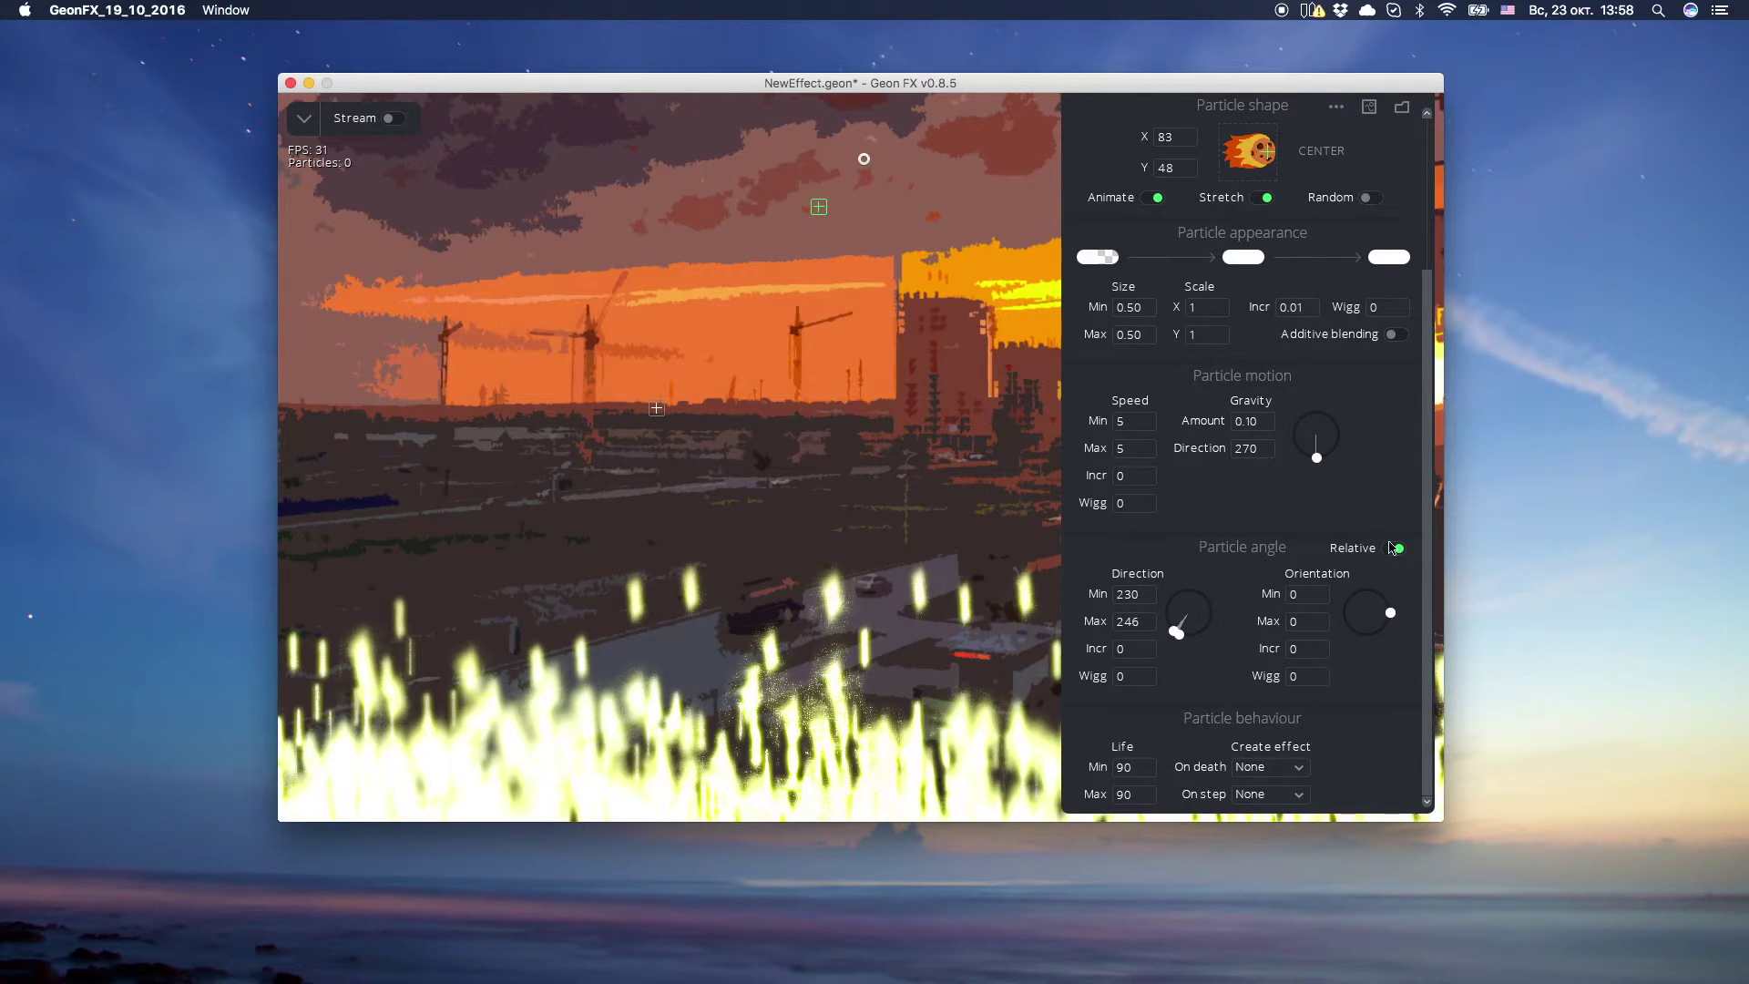
{"action": "left_click", "coordinate": [1253, 796]}
{"action": "left_click", "coordinate": [1312, 824]}
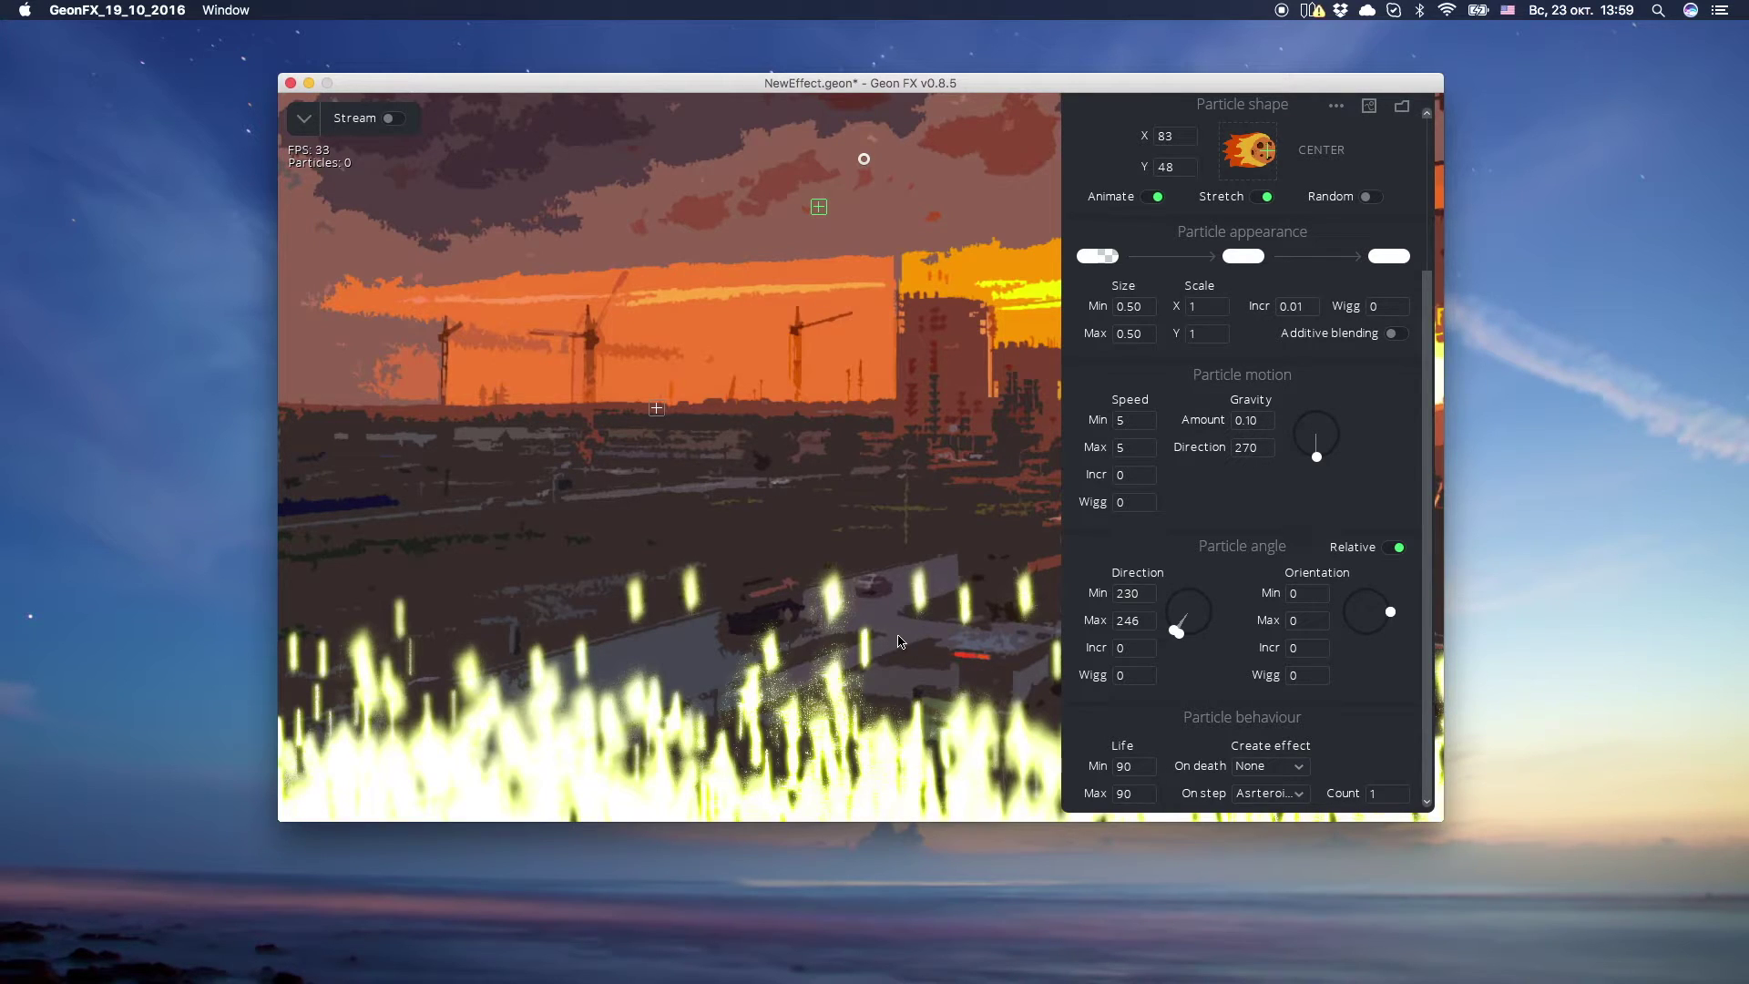
{"action": "scroll", "coordinate": [1367, 546], "scroll_direction": "up", "scroll_amount": 5}
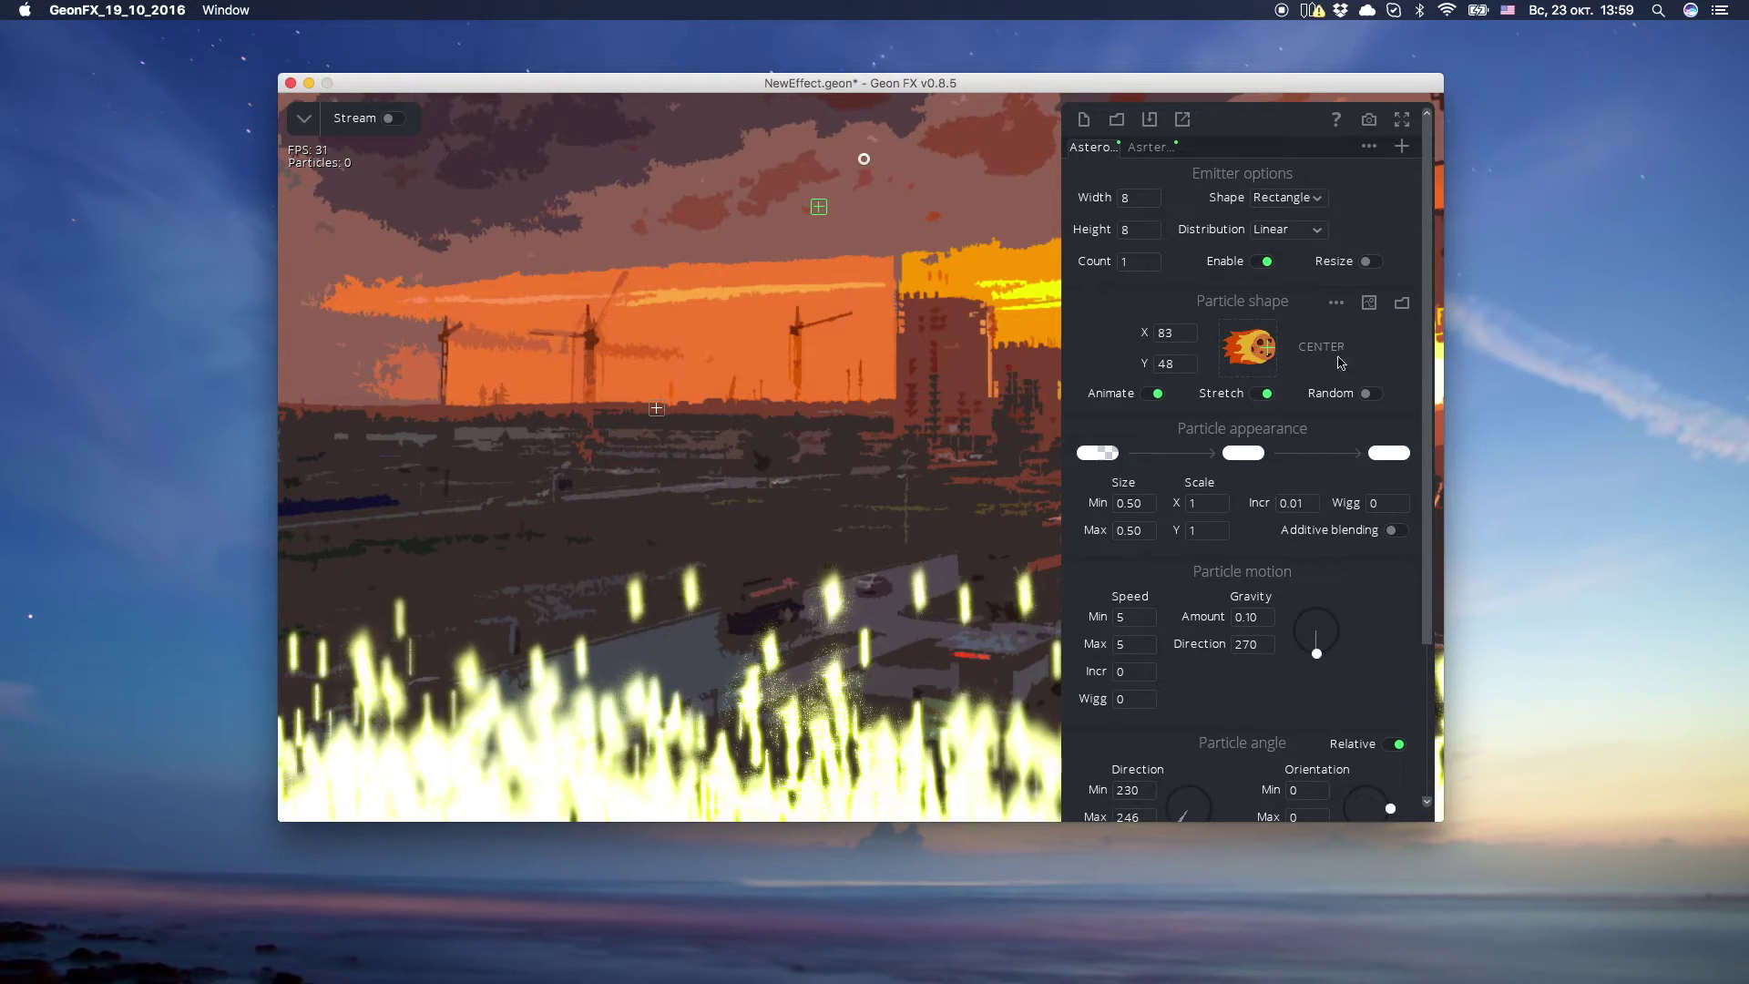
{"action": "left_click_drag", "start_coordinate": [1244, 353], "coordinate": [1238, 351]}
- Set the tail effect's scale increment to -0.05
{"action": "left_click", "coordinate": [1155, 153]}
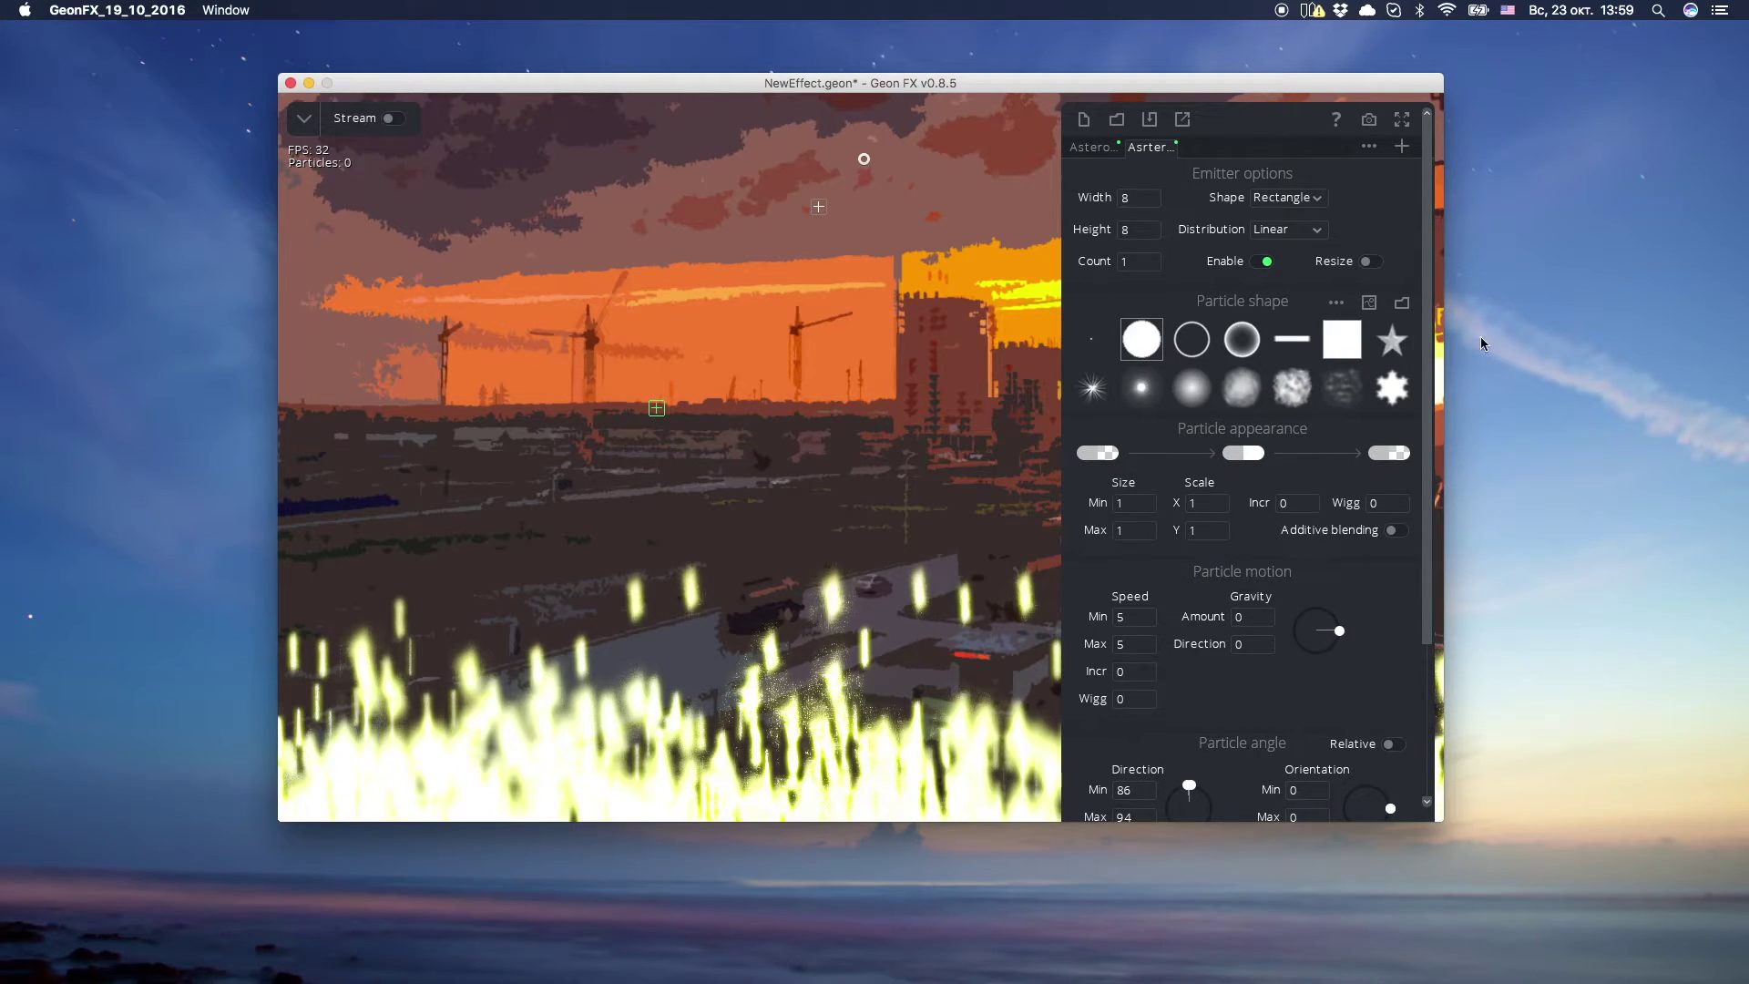
{"action": "scroll", "coordinate": [1432, 360], "scroll_direction": "down", "scroll_amount": 3}
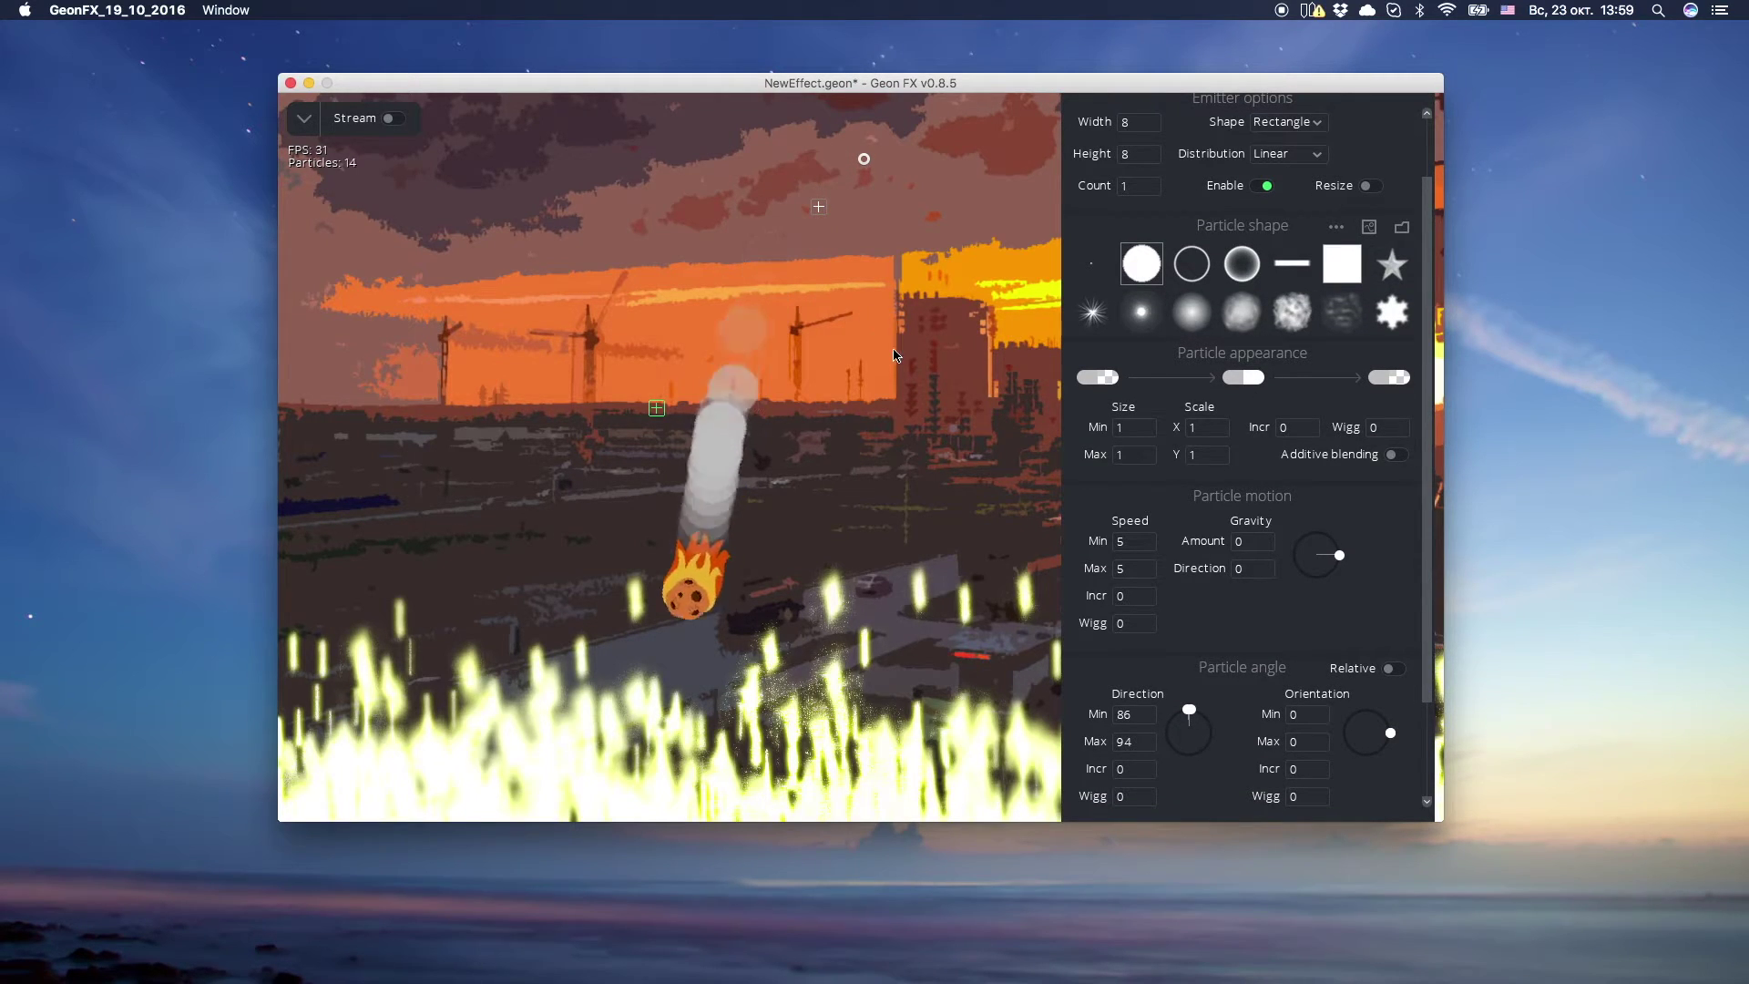
{"action": "left_click", "coordinate": [1294, 430]}
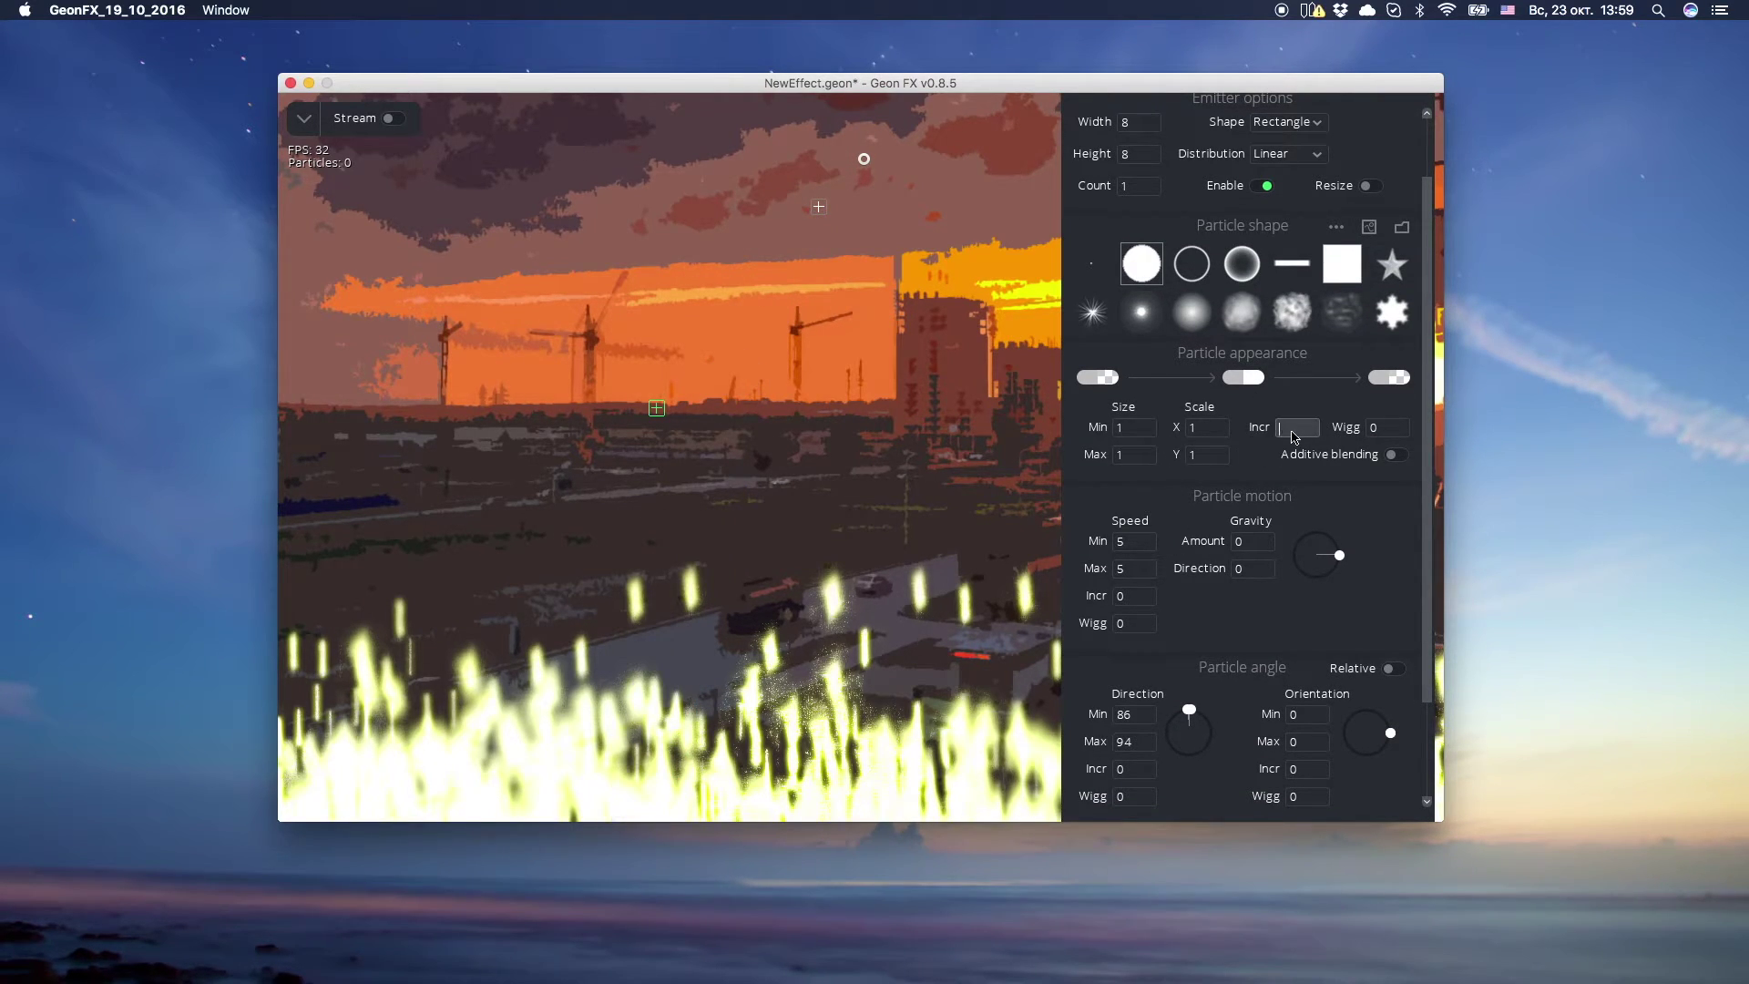
{"action": "type", "text": "-0.05"}
{"action": "key", "text": "Return"}
- Widen the tail emitter area and its smoke direction range to 67–106
{"action": "left_click_drag", "start_coordinate": [662, 416], "coordinate": [687, 419]}
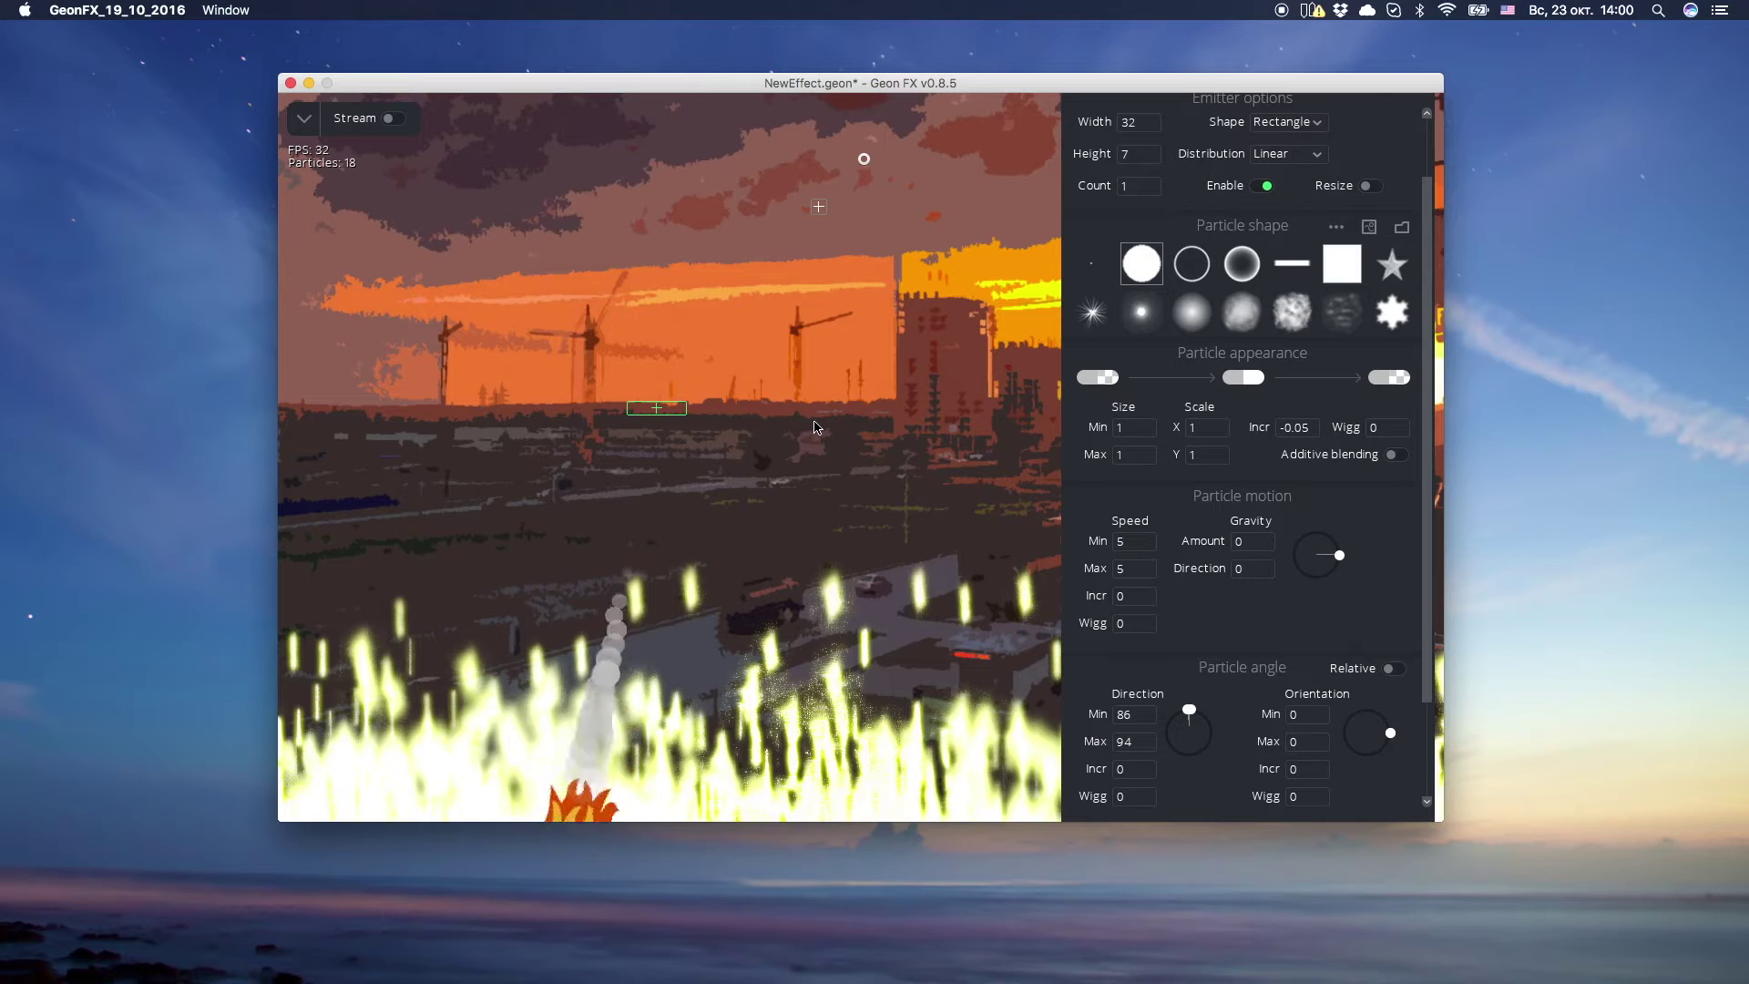
{"action": "scroll", "coordinate": [1162, 554], "scroll_direction": "down", "scroll_amount": 3}
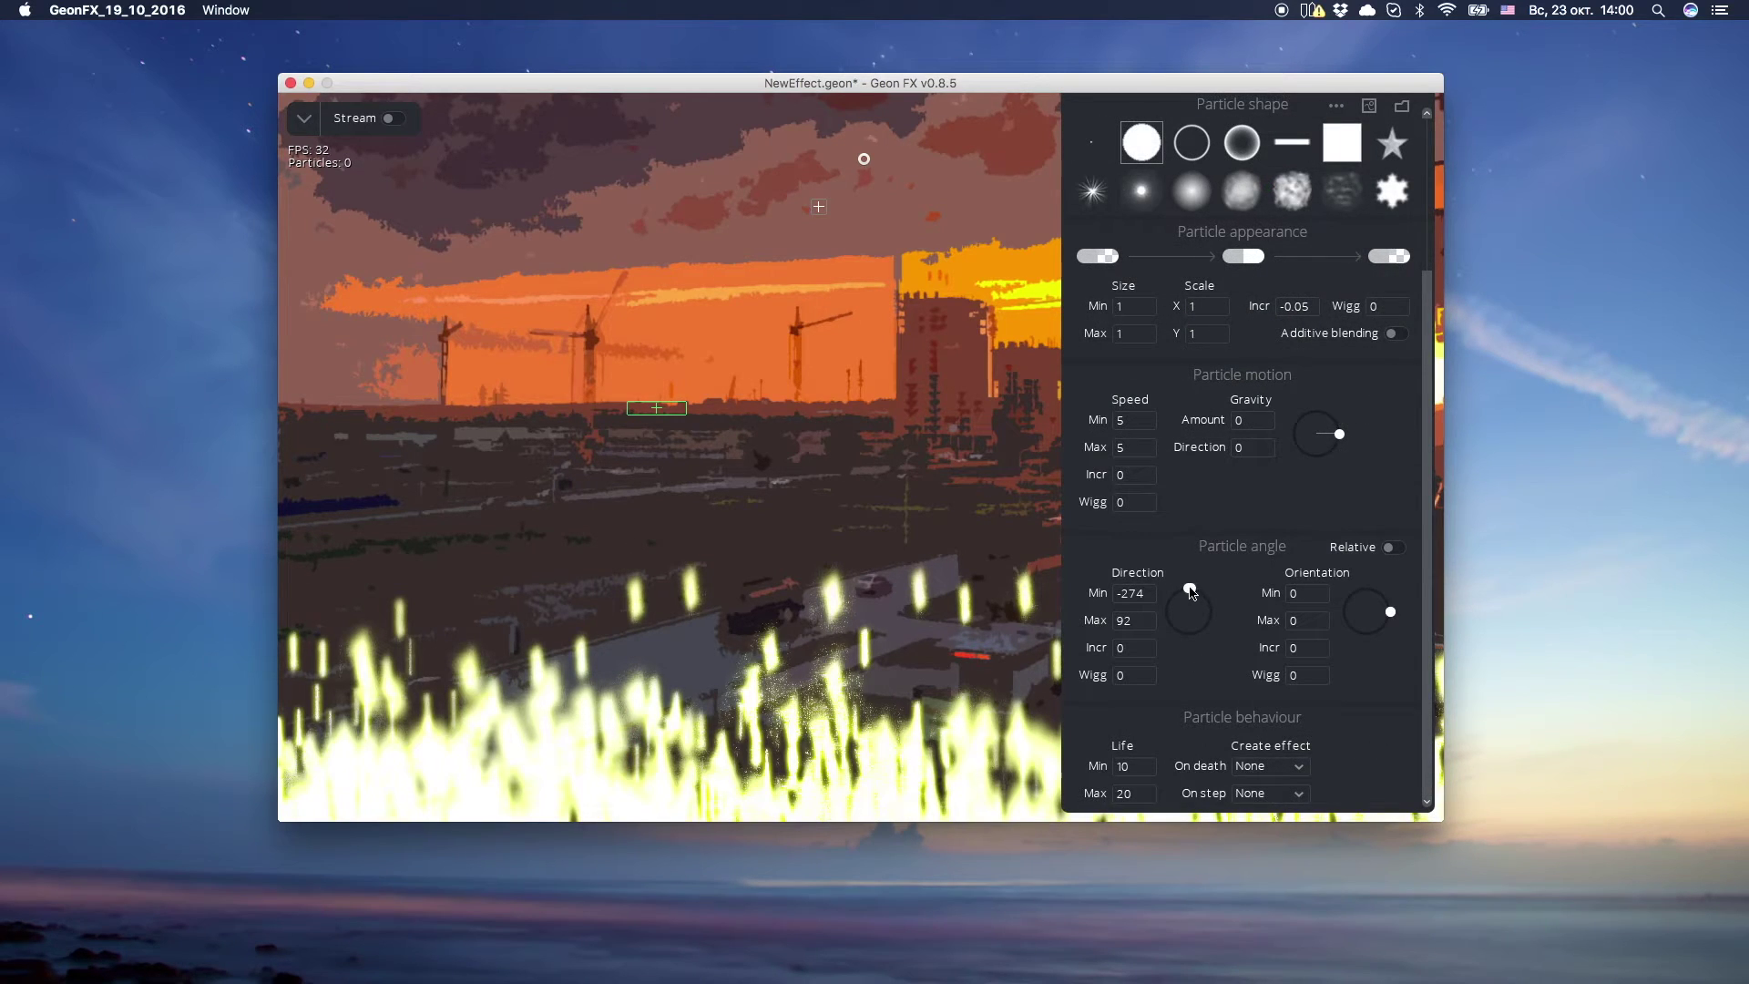
{"action": "left_click_drag", "start_coordinate": [1190, 588], "coordinate": [1197, 591]}
{"action": "mouse_move", "coordinate": [1432, 518]}
{"action": "left_mouse_down"}
{"action": "mouse_move", "coordinate": [1431, 224]}
{"action": "mouse_move", "coordinate": [1435, 519]}
{"action": "left_mouse_up"}
- Set the flaming meteor's on-step spawn count to -2
{"action": "left_click", "coordinate": [1082, 148]}
{"action": "left_click", "coordinate": [1394, 794]}
{"action": "left_click", "coordinate": [739, 485]}
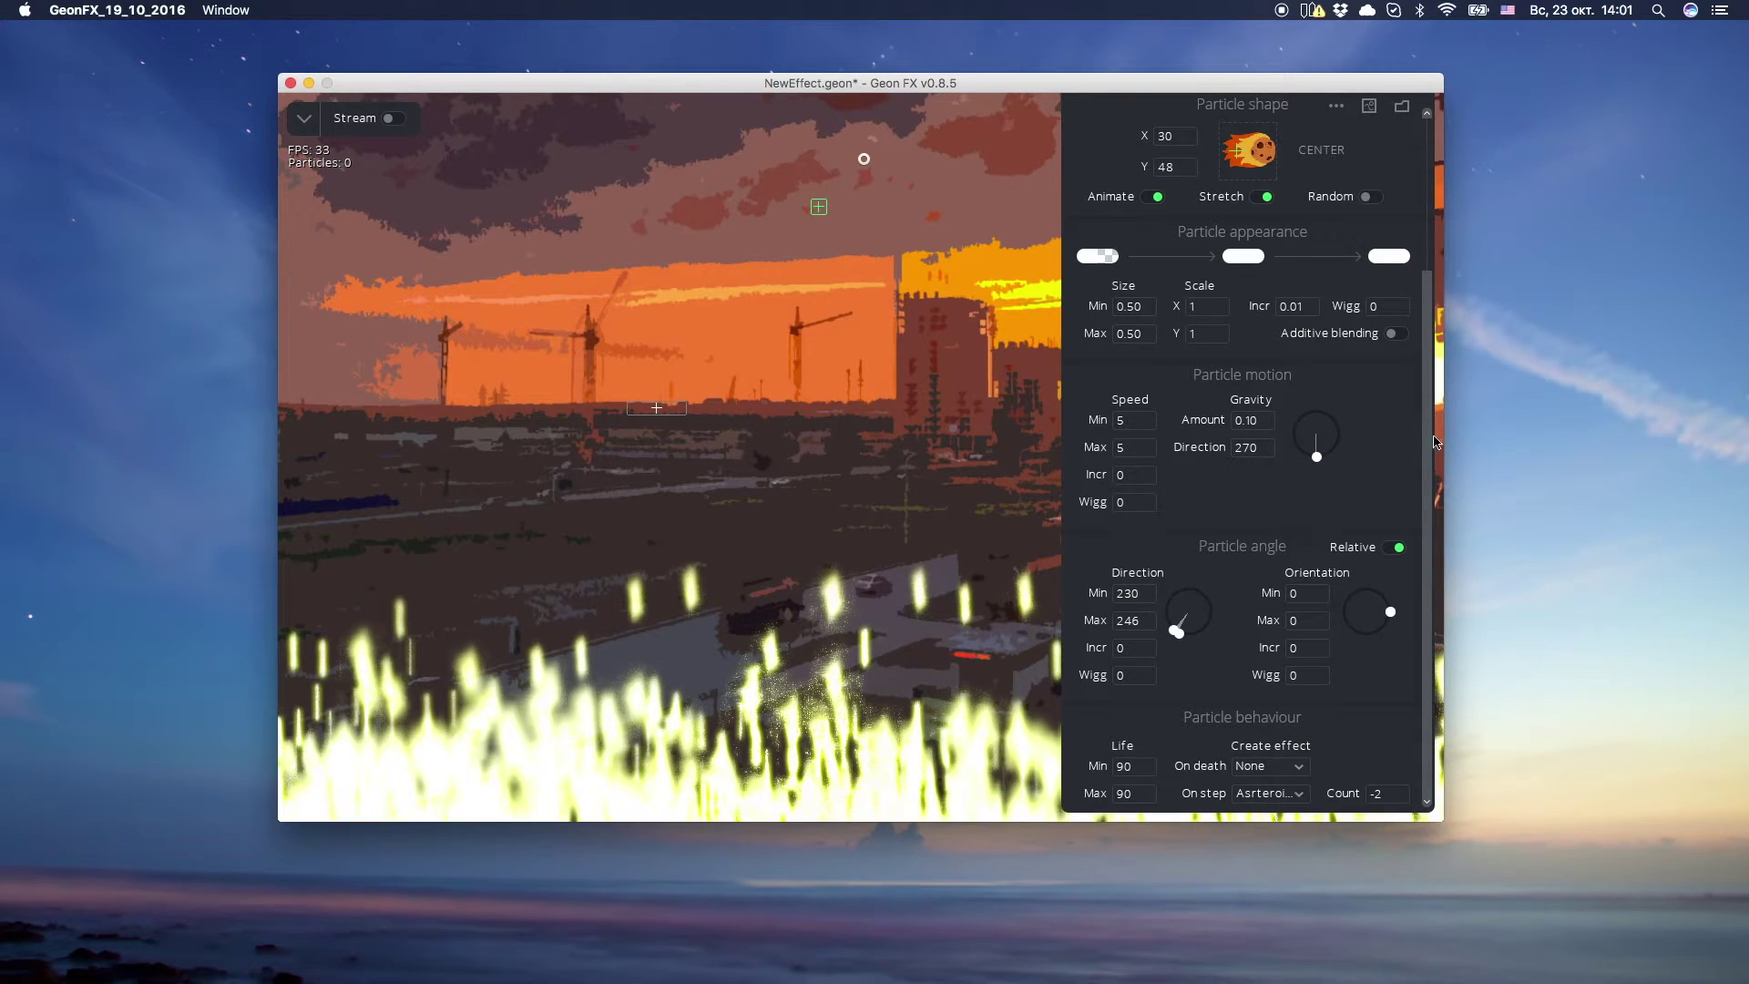
- Set the smoke particles' minimum size to 0.5
{"action": "scroll", "coordinate": [1275, 300], "scroll_direction": "up", "scroll_amount": 5}
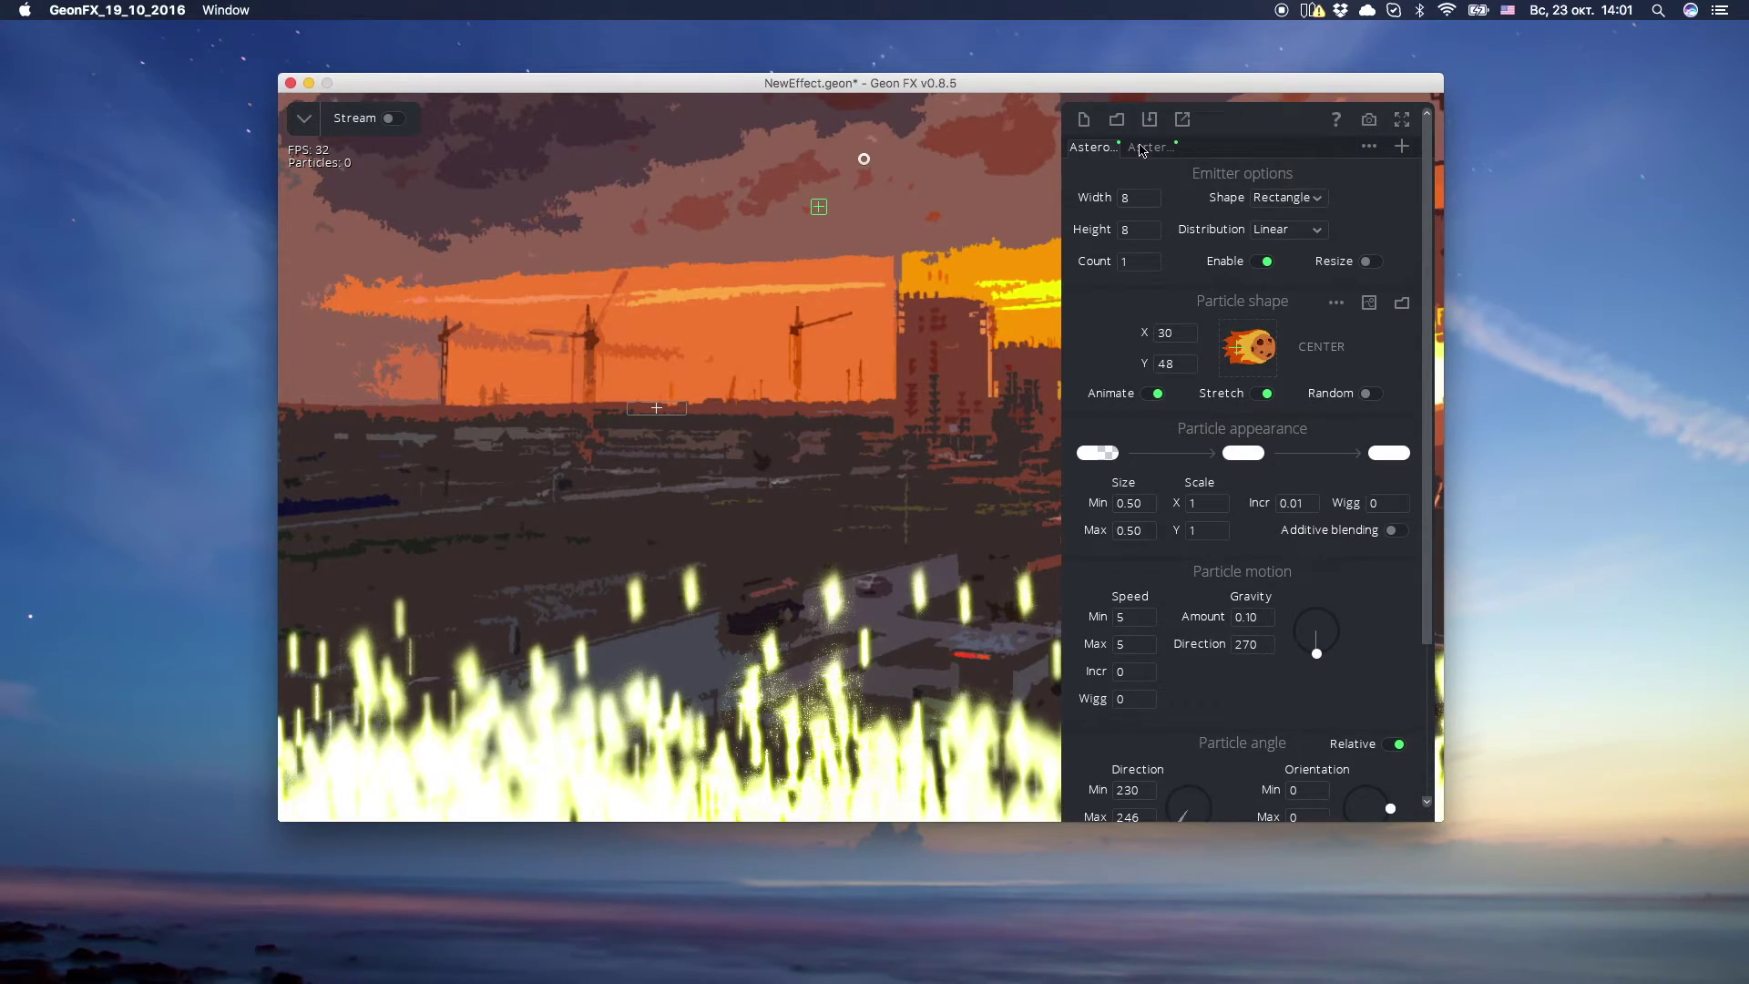
{"action": "left_click", "coordinate": [1141, 150]}
{"action": "scroll", "coordinate": [1140, 337], "scroll_direction": "down", "scroll_amount": 3}
{"action": "double_click", "coordinate": [1141, 333]}
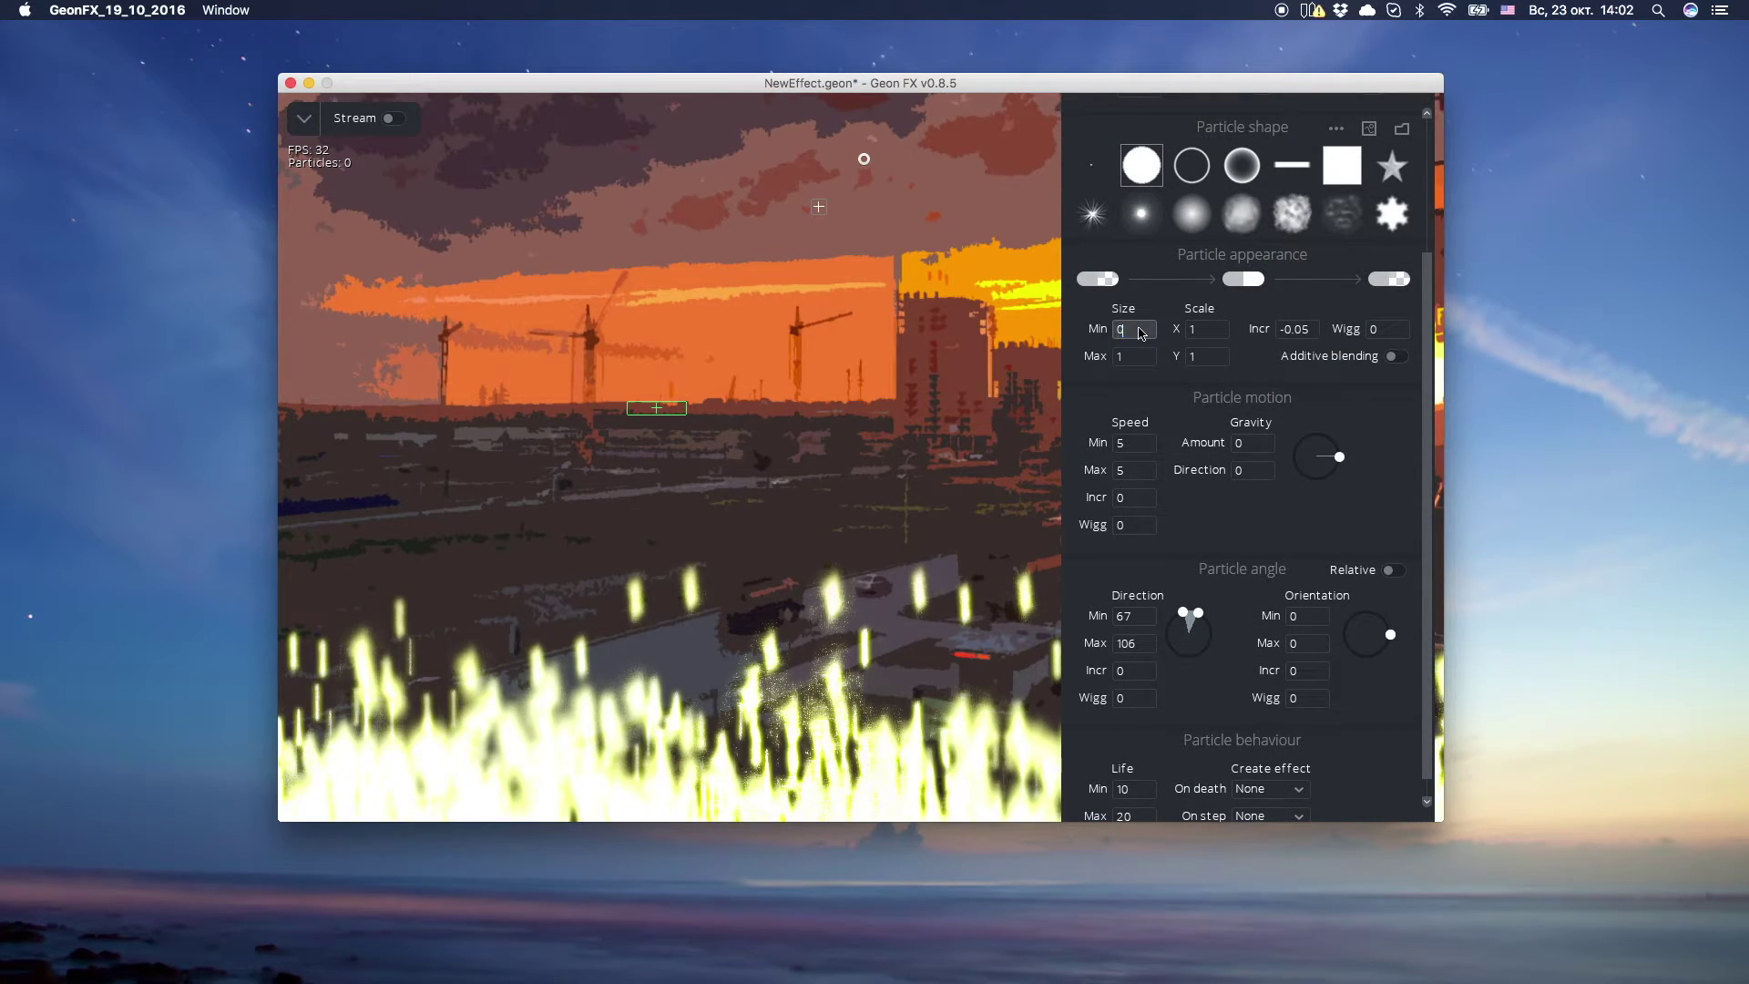
{"action": "type", "text": "0.5"}
{"action": "double_click", "coordinate": [1136, 358]}
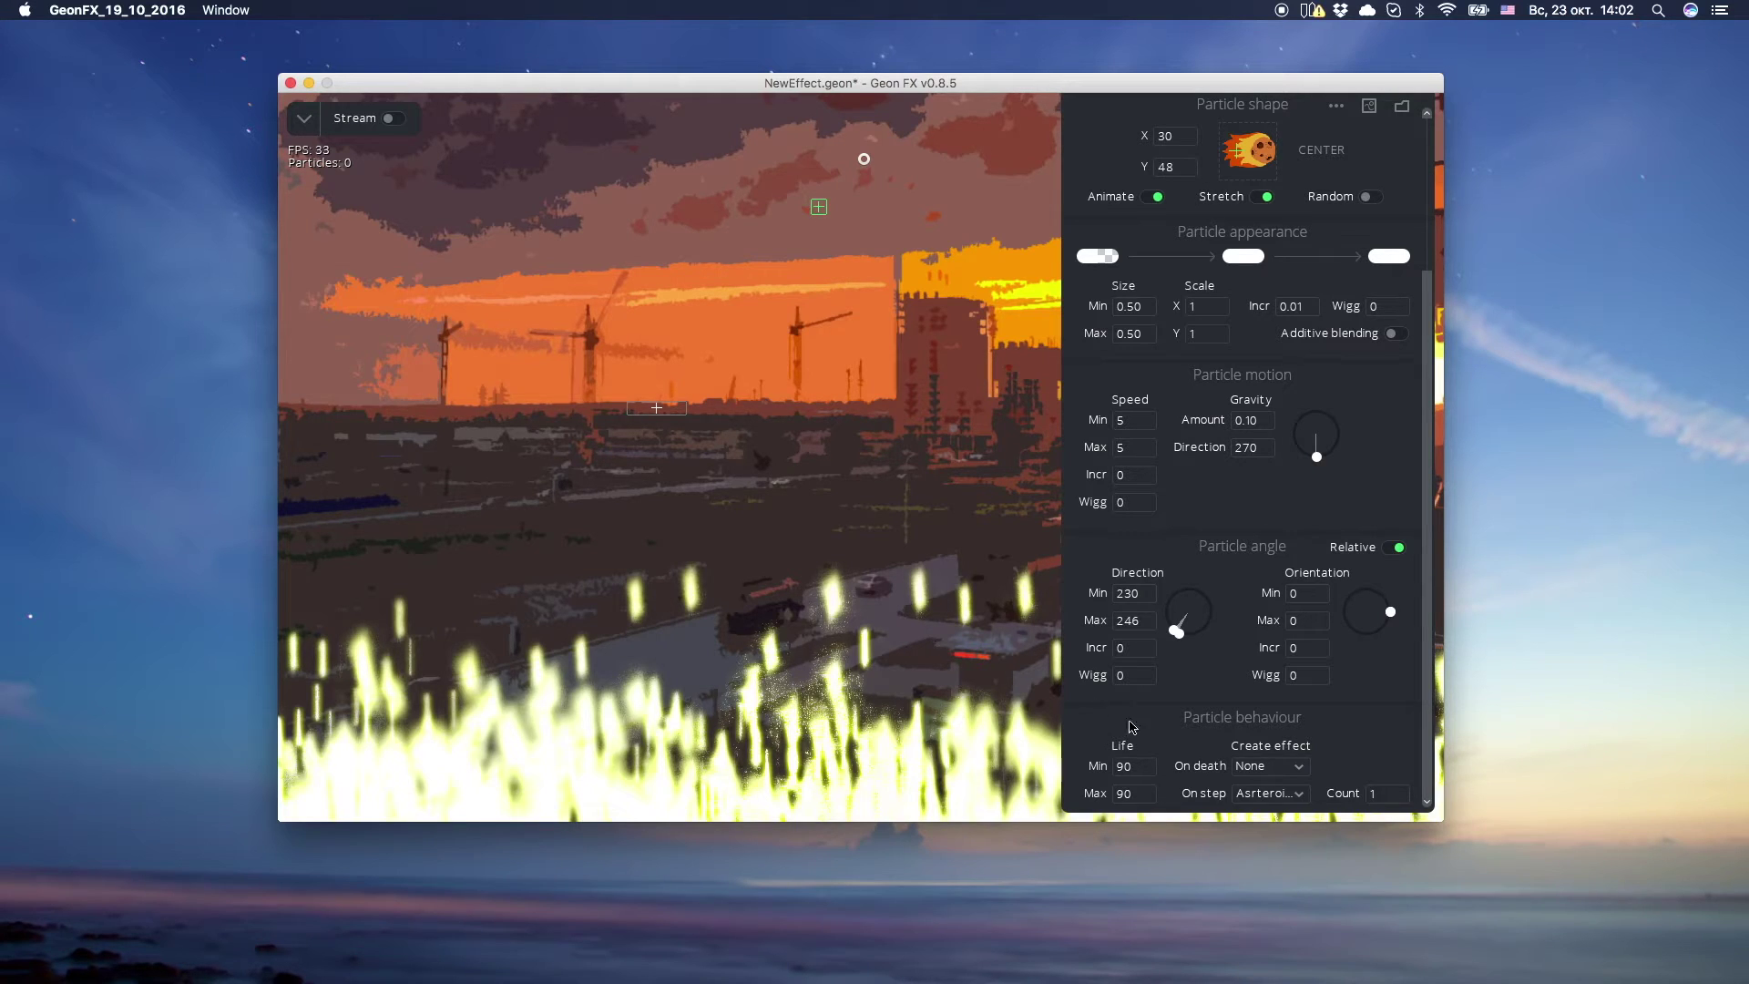
- Set the meteor particles' minimum and maximum life to 70
{"action": "double_click", "coordinate": [1141, 771]}
{"action": "type", "text": "70"}
{"action": "double_click", "coordinate": [1129, 796]}
{"action": "type", "text": "70"}
{"action": "left_click_drag", "start_coordinate": [1150, 797], "coordinate": [1067, 801]}
{"action": "type", "text": "7"}
{"action": "key", "text": "Return"}
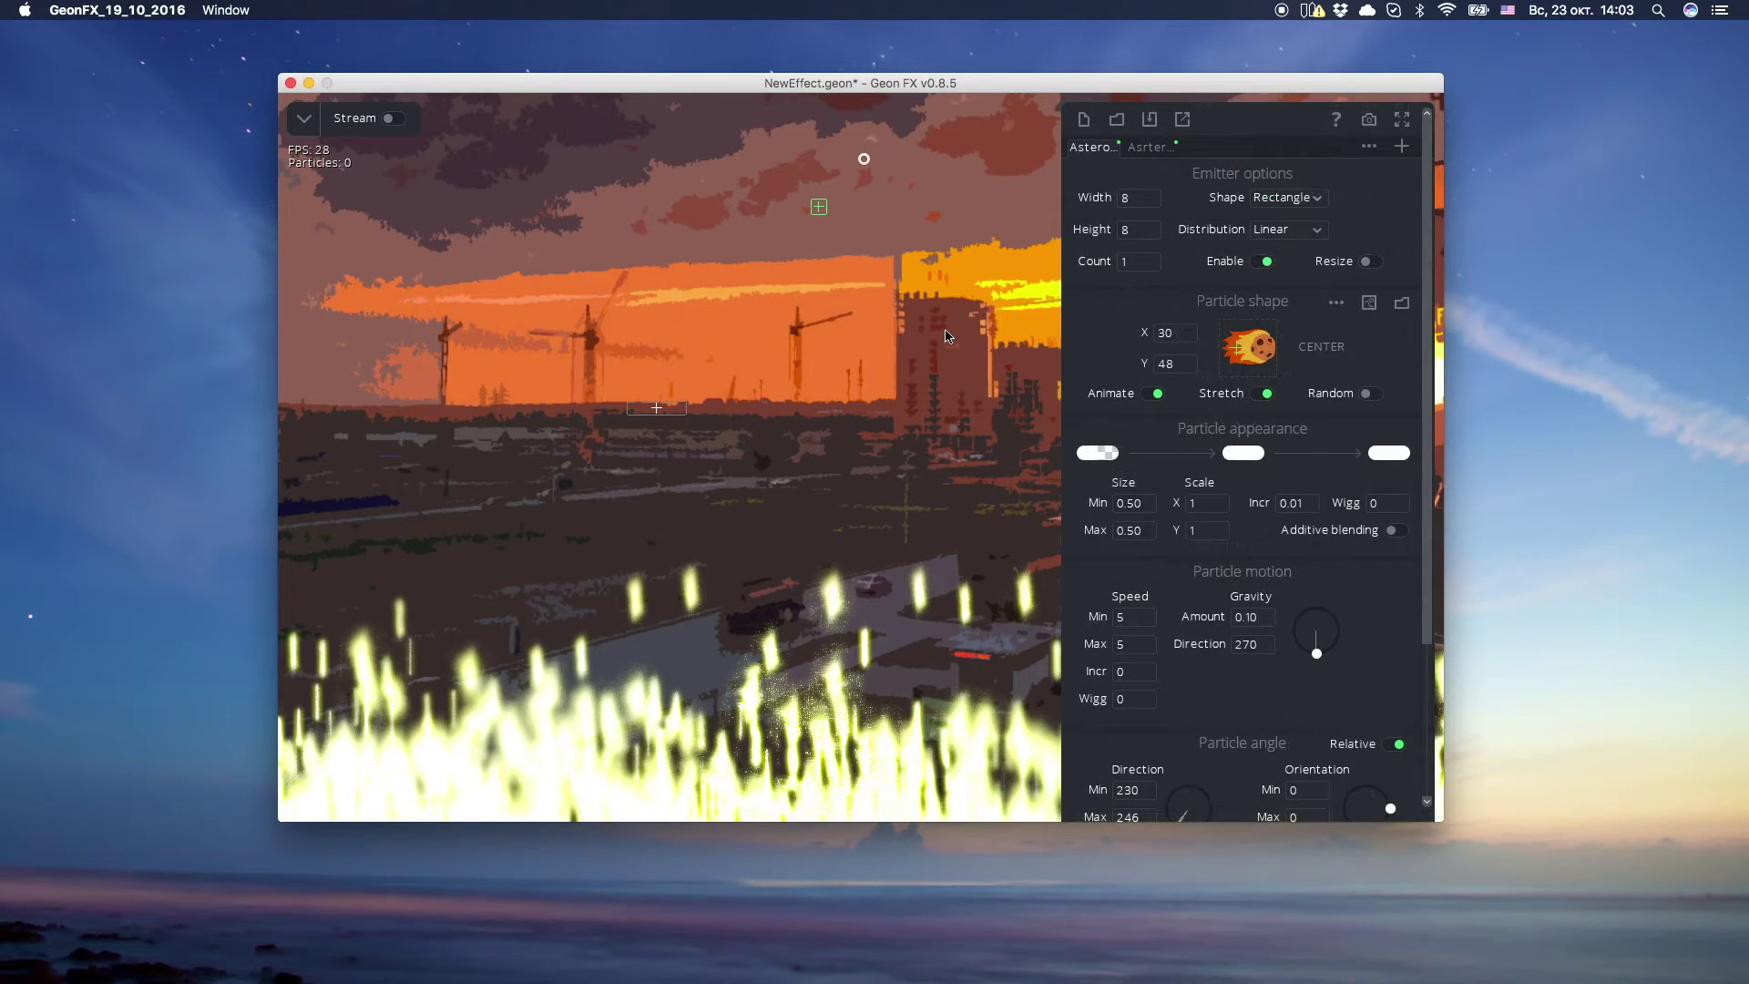
- Add a third effect, rename it Asteroid_explo…, and move its emitter up and left
{"action": "left_click", "coordinate": [1402, 147]}
{"action": "right_click", "coordinate": [1201, 150]}
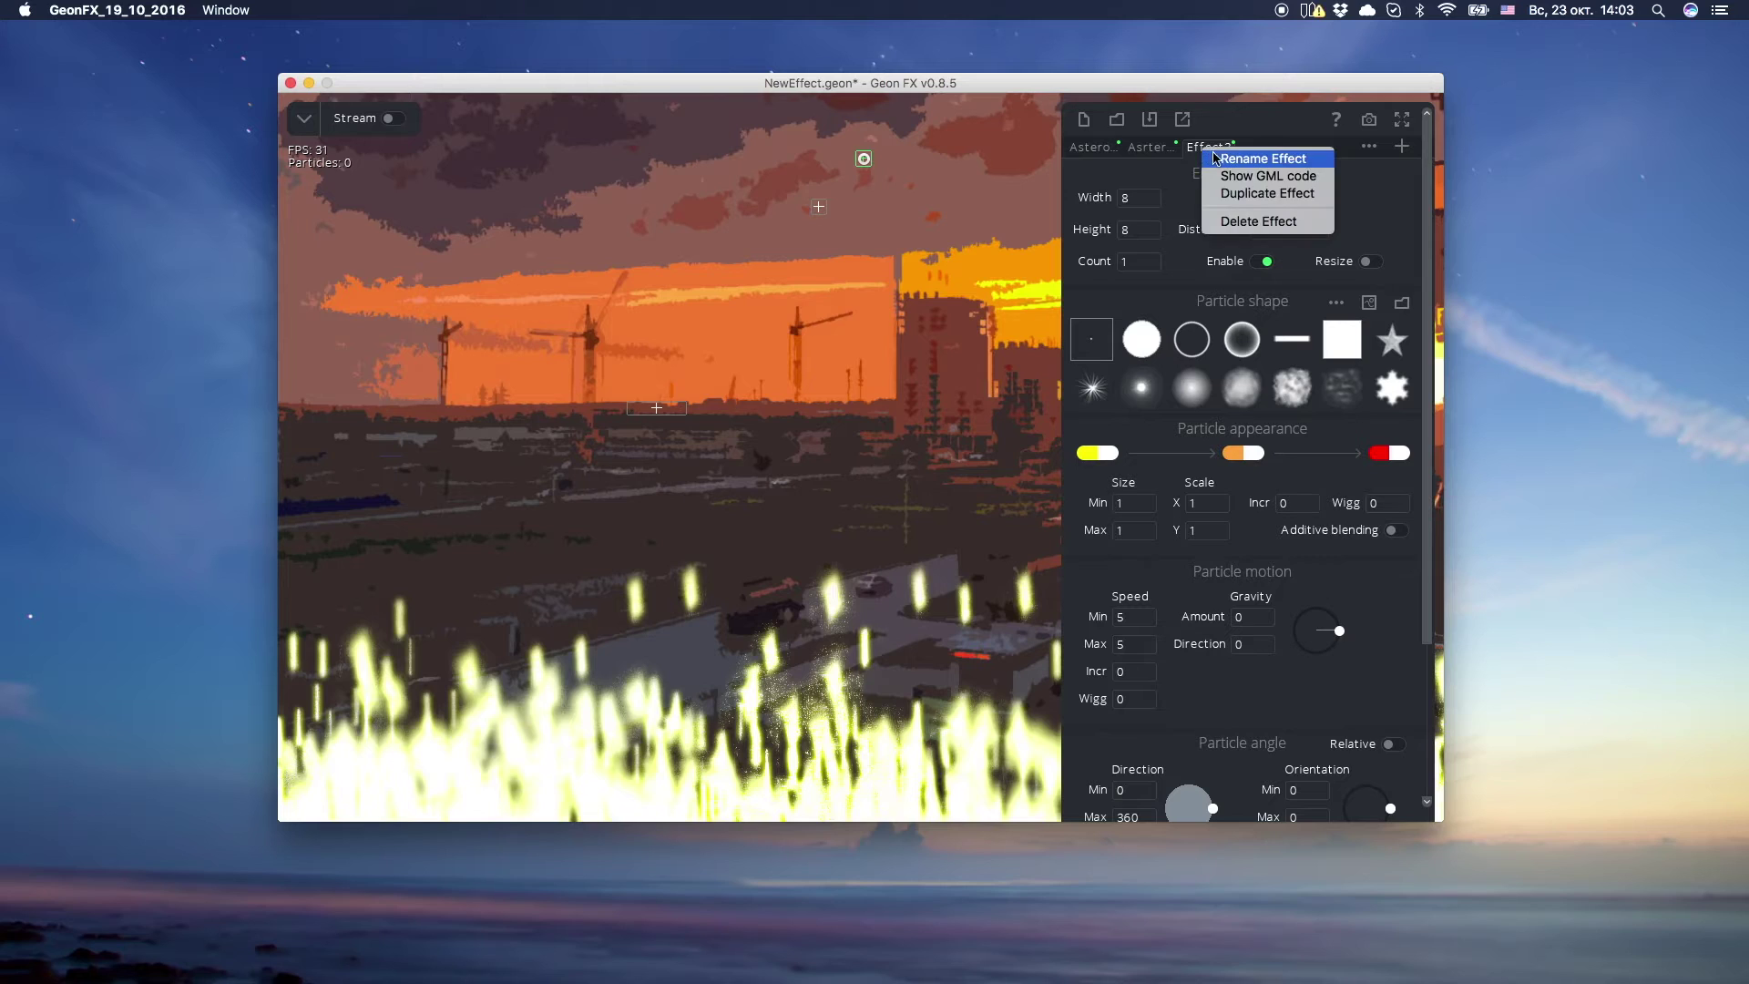
{"action": "left_click", "coordinate": [1213, 154]}
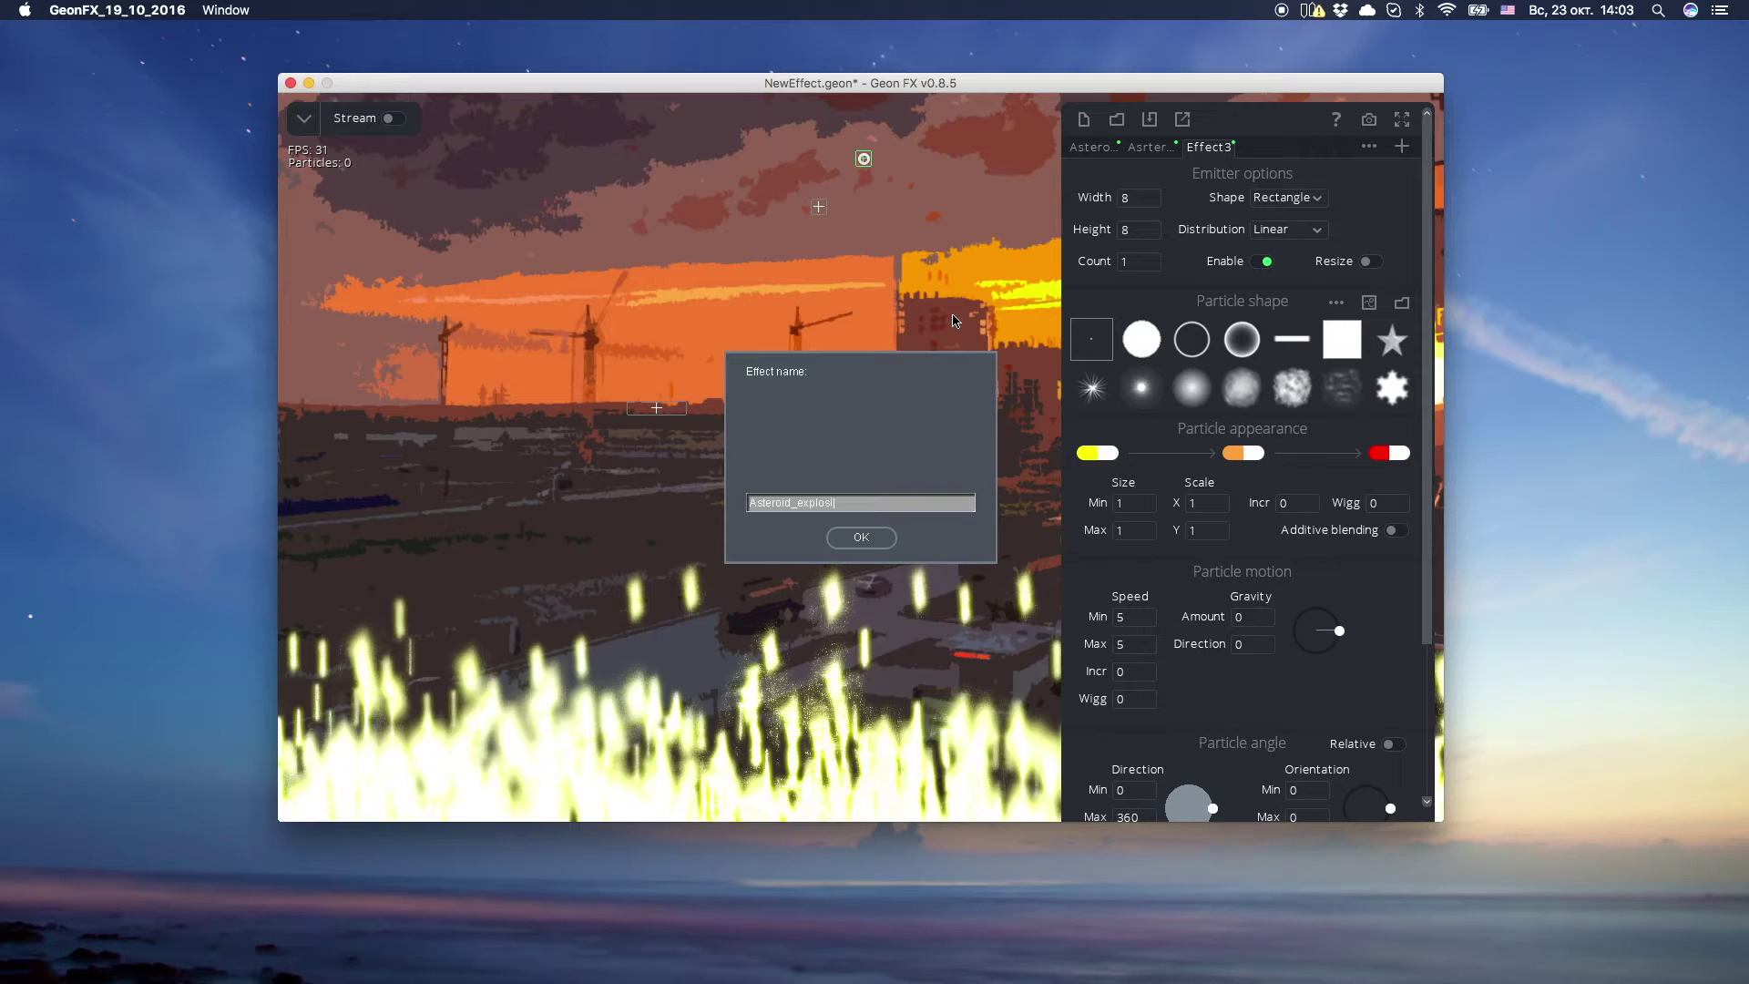
{"action": "key", "text": "Return"}
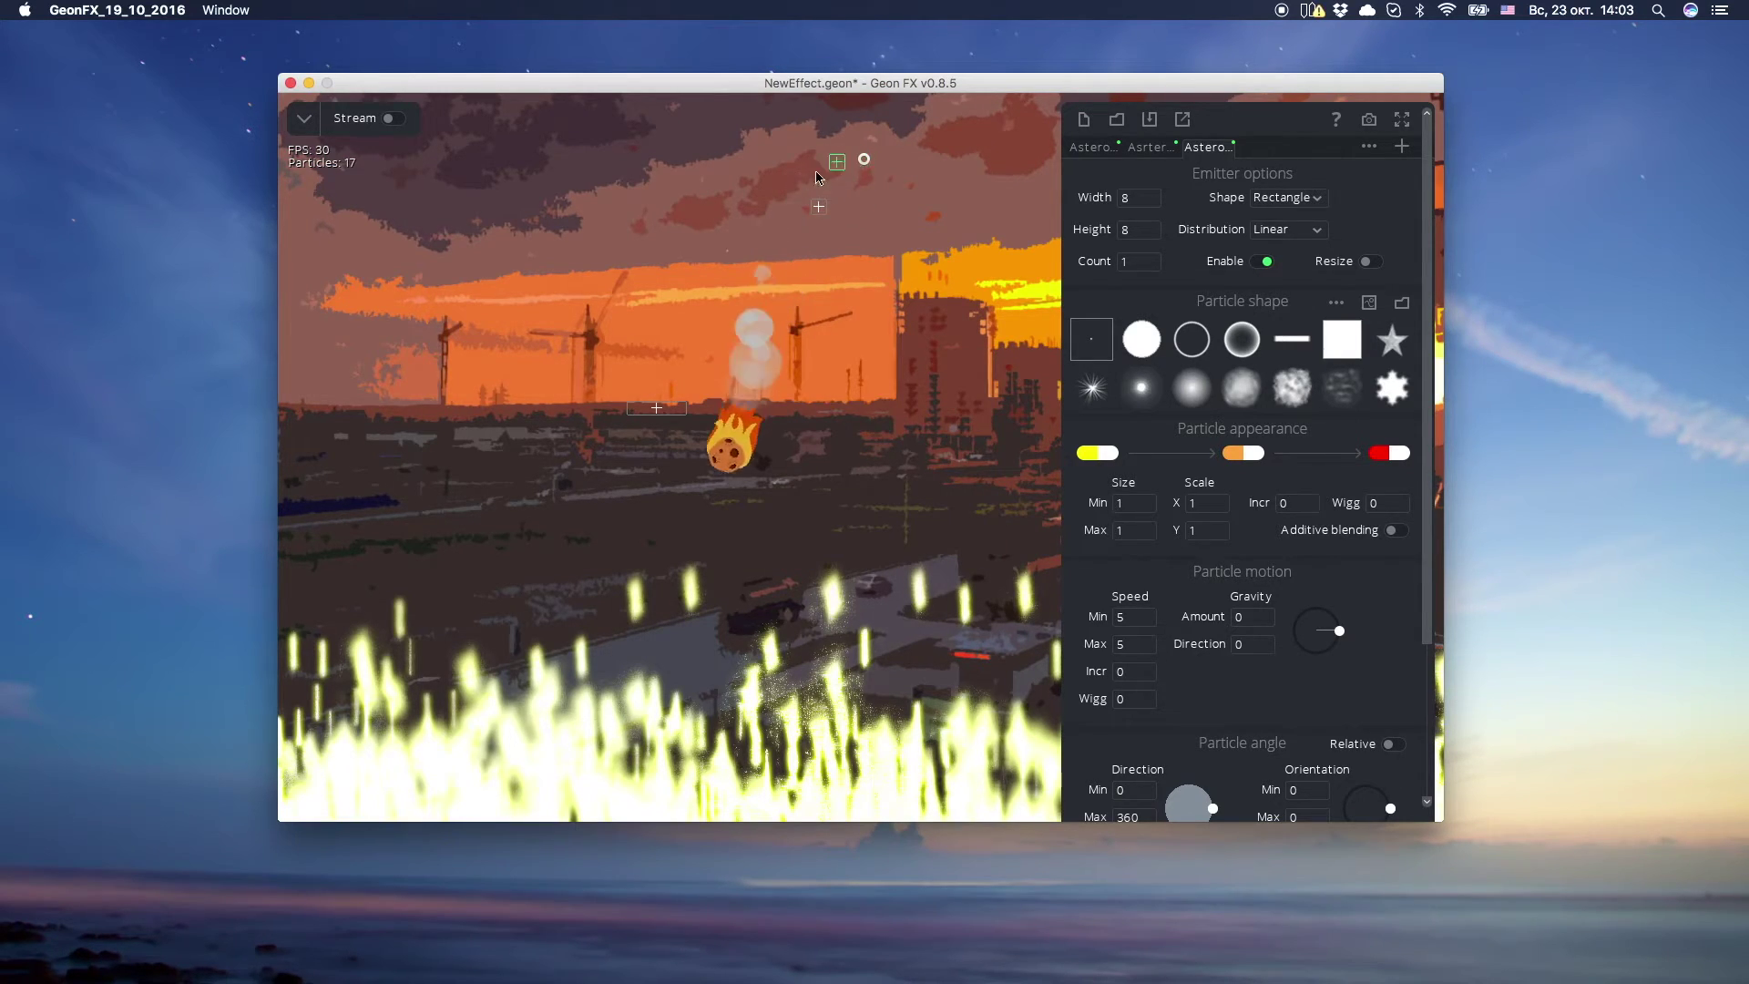
{"action": "left_click_drag", "start_coordinate": [493, 223], "coordinate": [488, 221]}
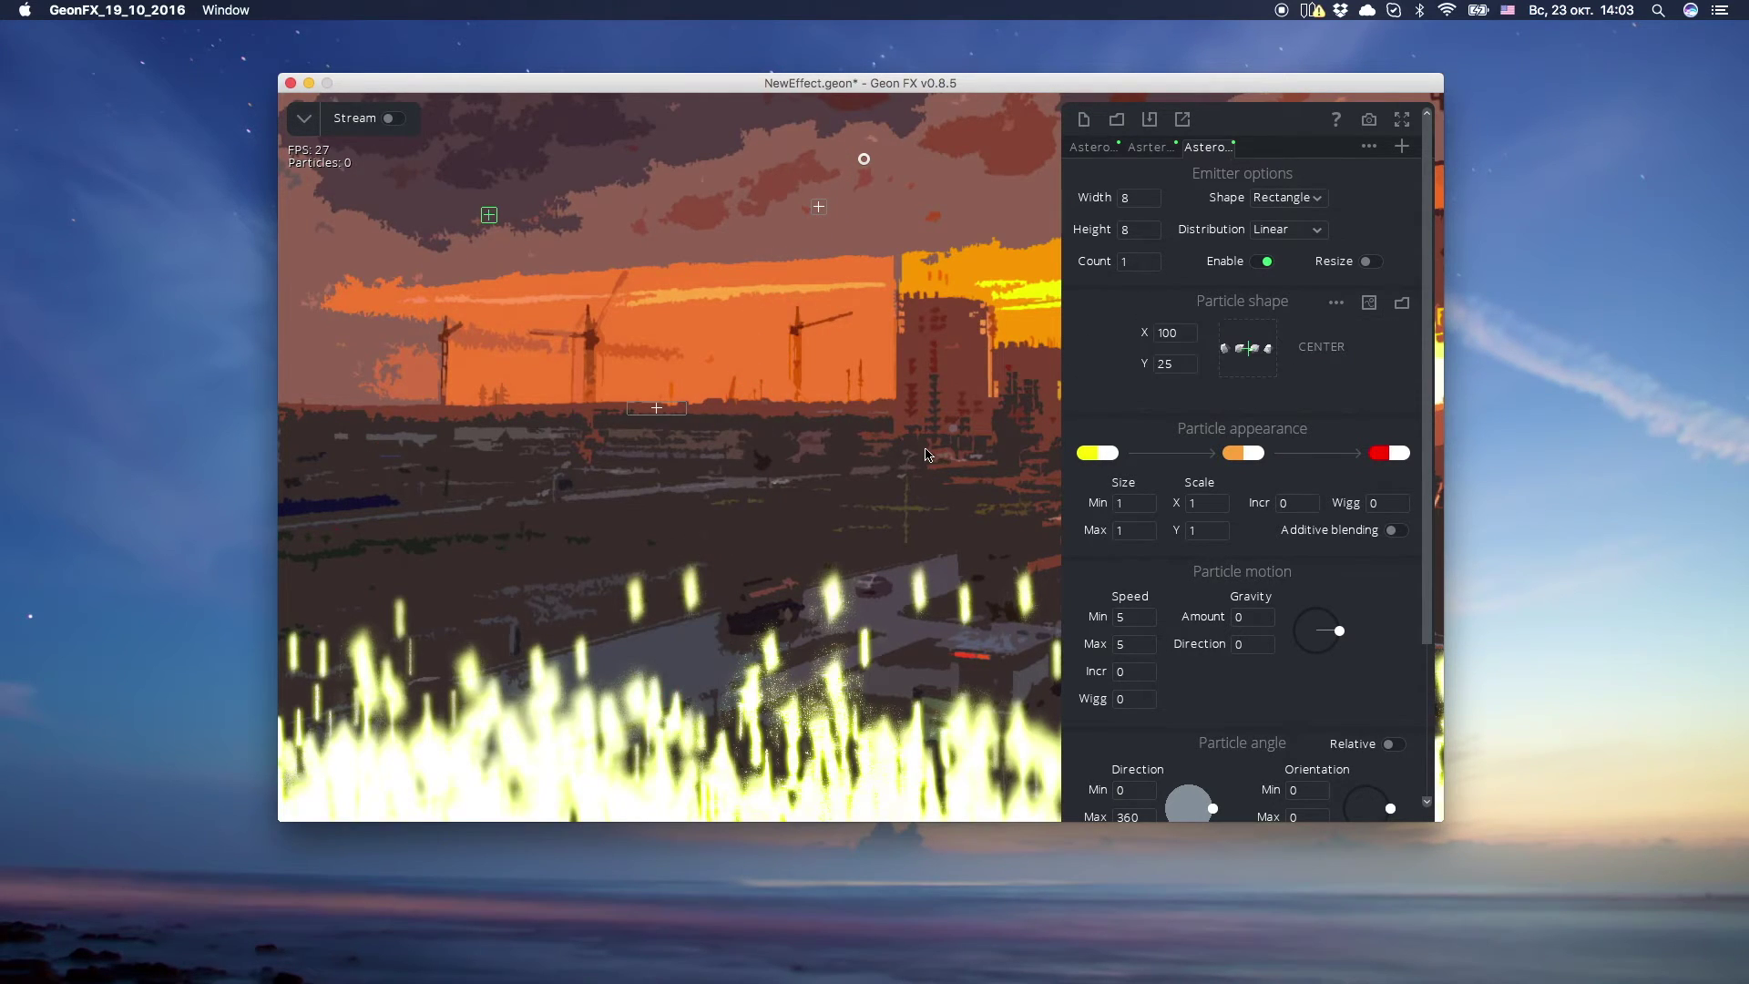
- Use stones.png with 4 frames as the explosion's particle sprite, without animation
{"action": "left_click", "coordinate": [1377, 302]}
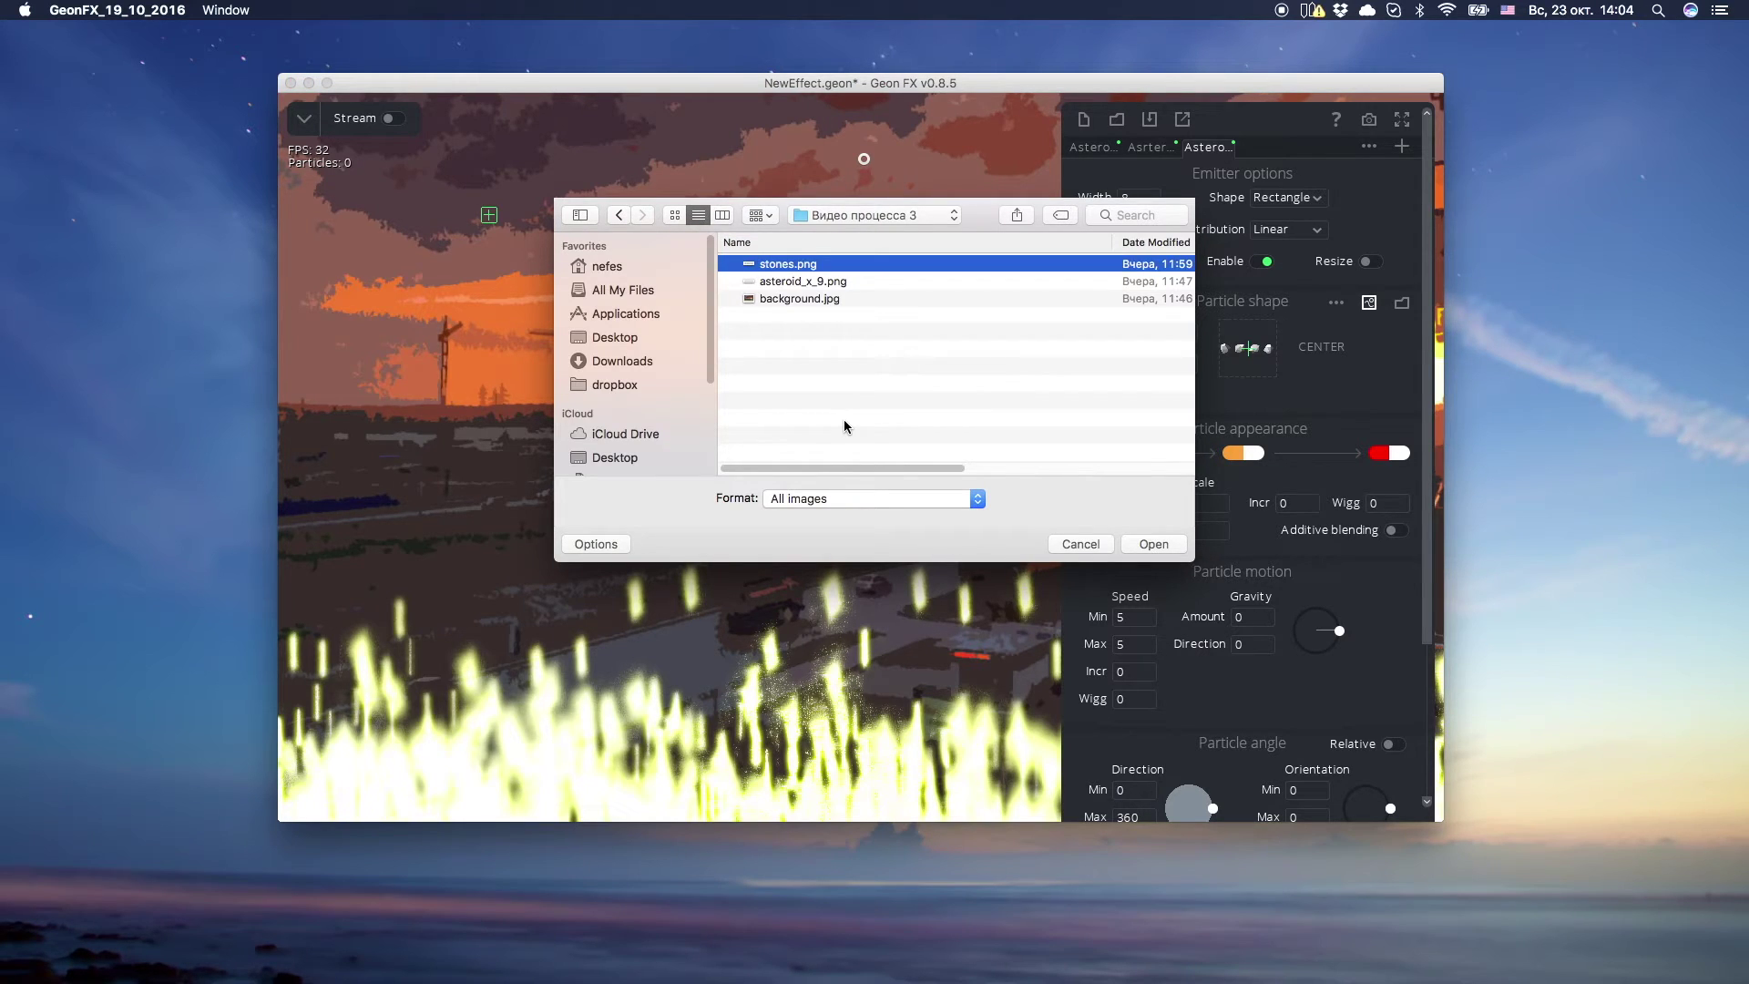
{"action": "key", "text": "space"}
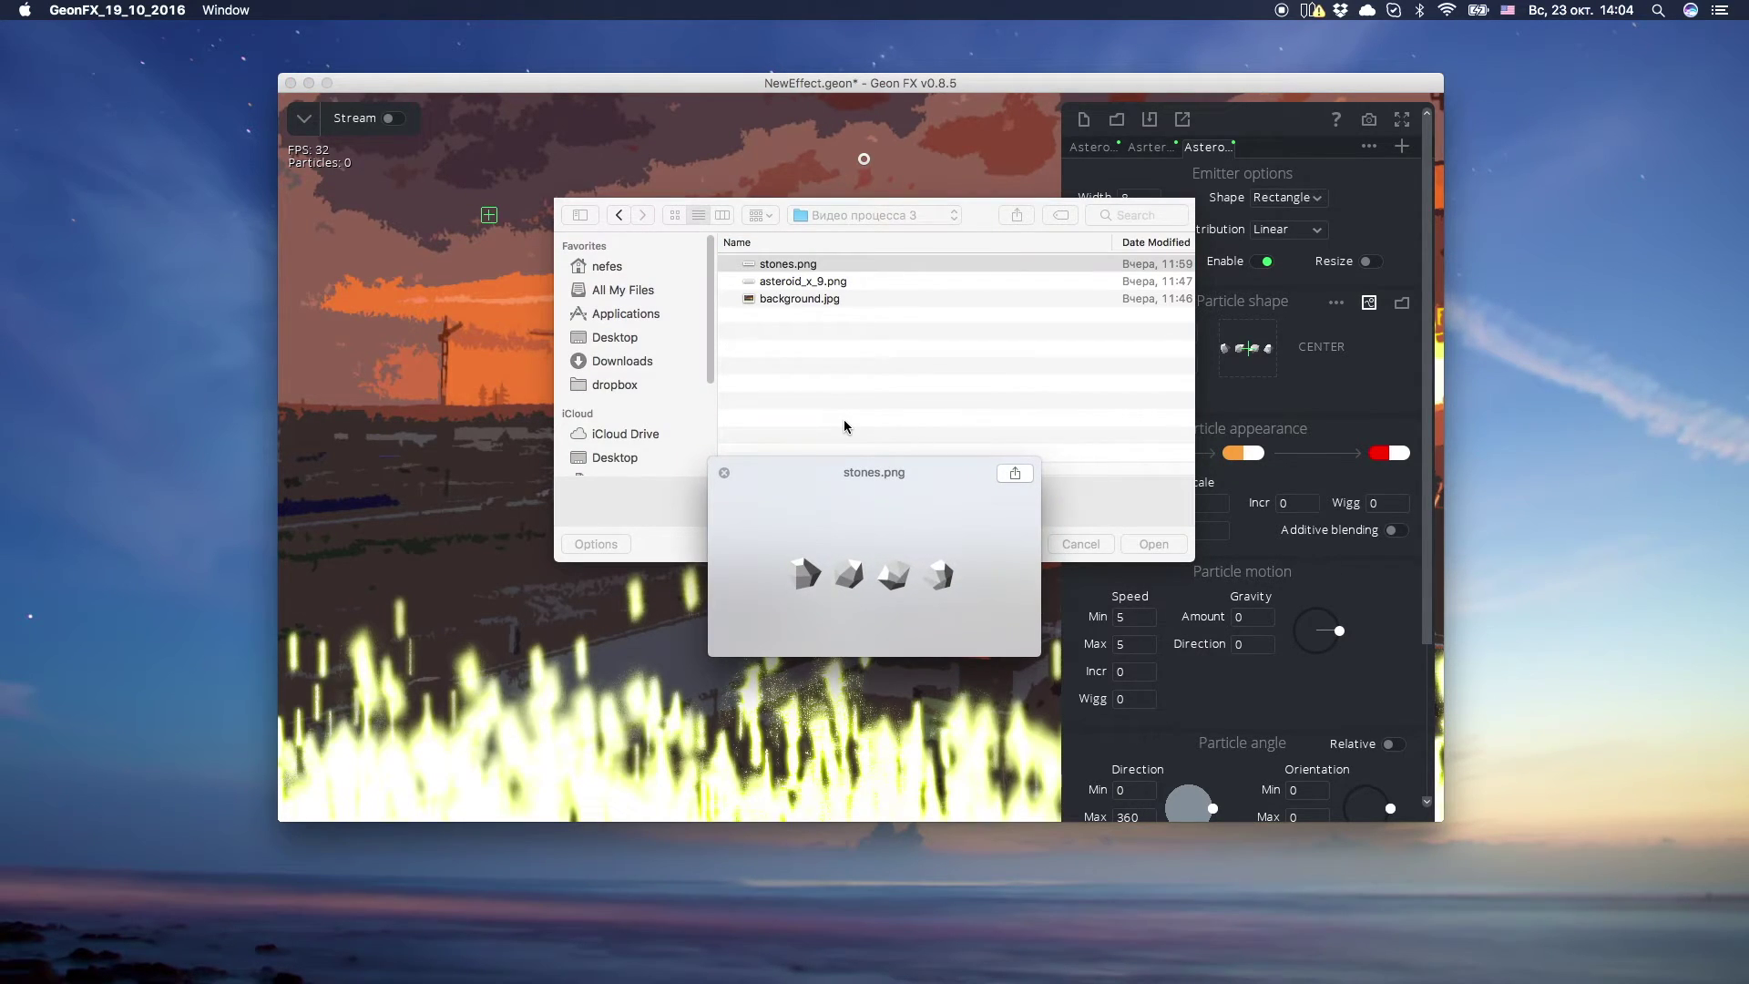
{"action": "key", "text": "space"}
{"action": "left_click", "coordinate": [1167, 546]}
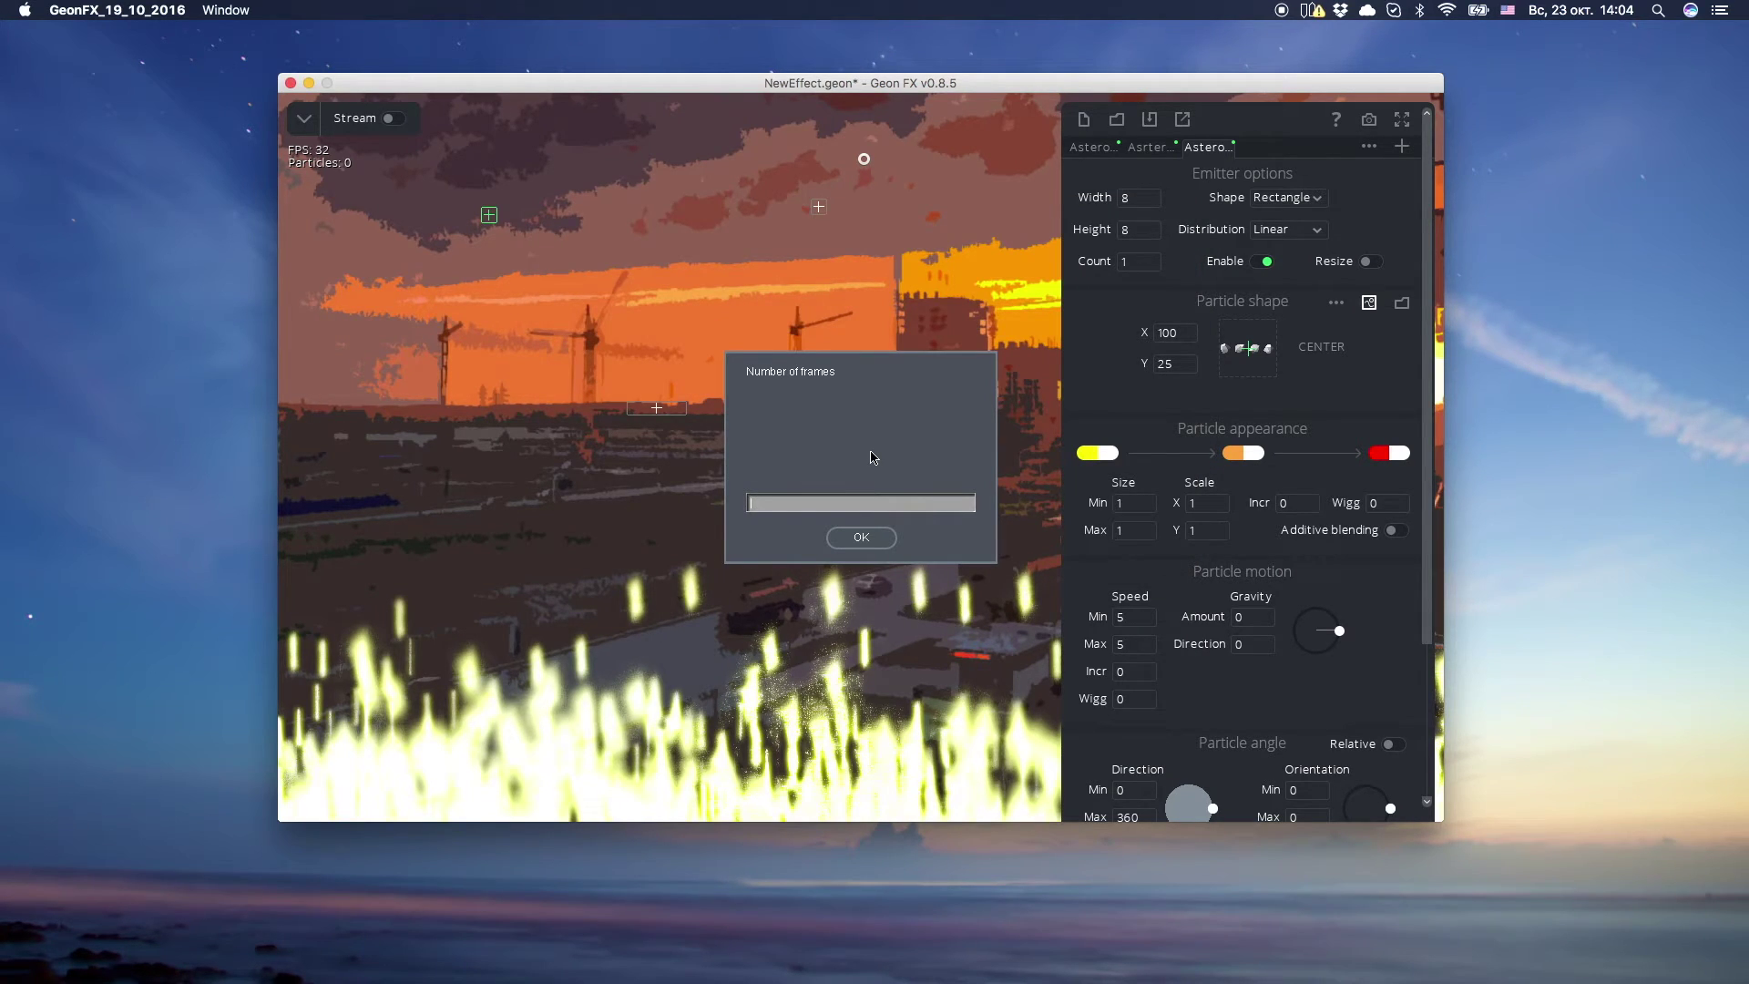
{"action": "key", "text": "Return"}
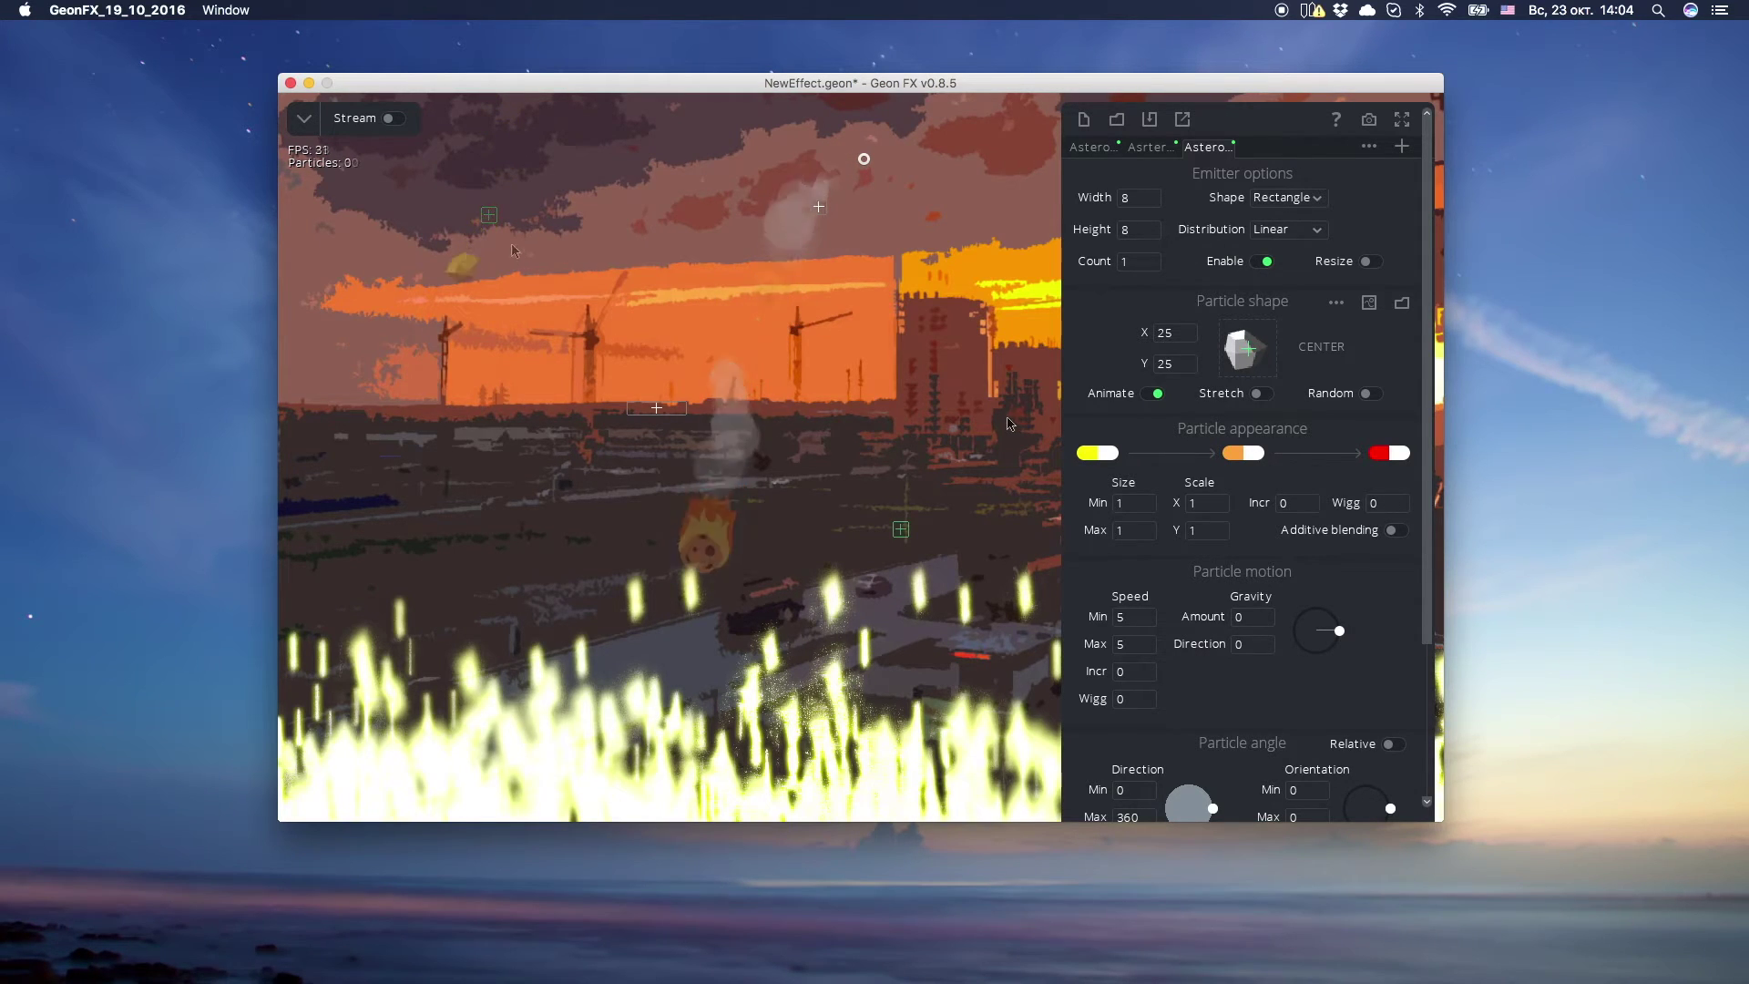
{"action": "left_click", "coordinate": [1152, 394]}
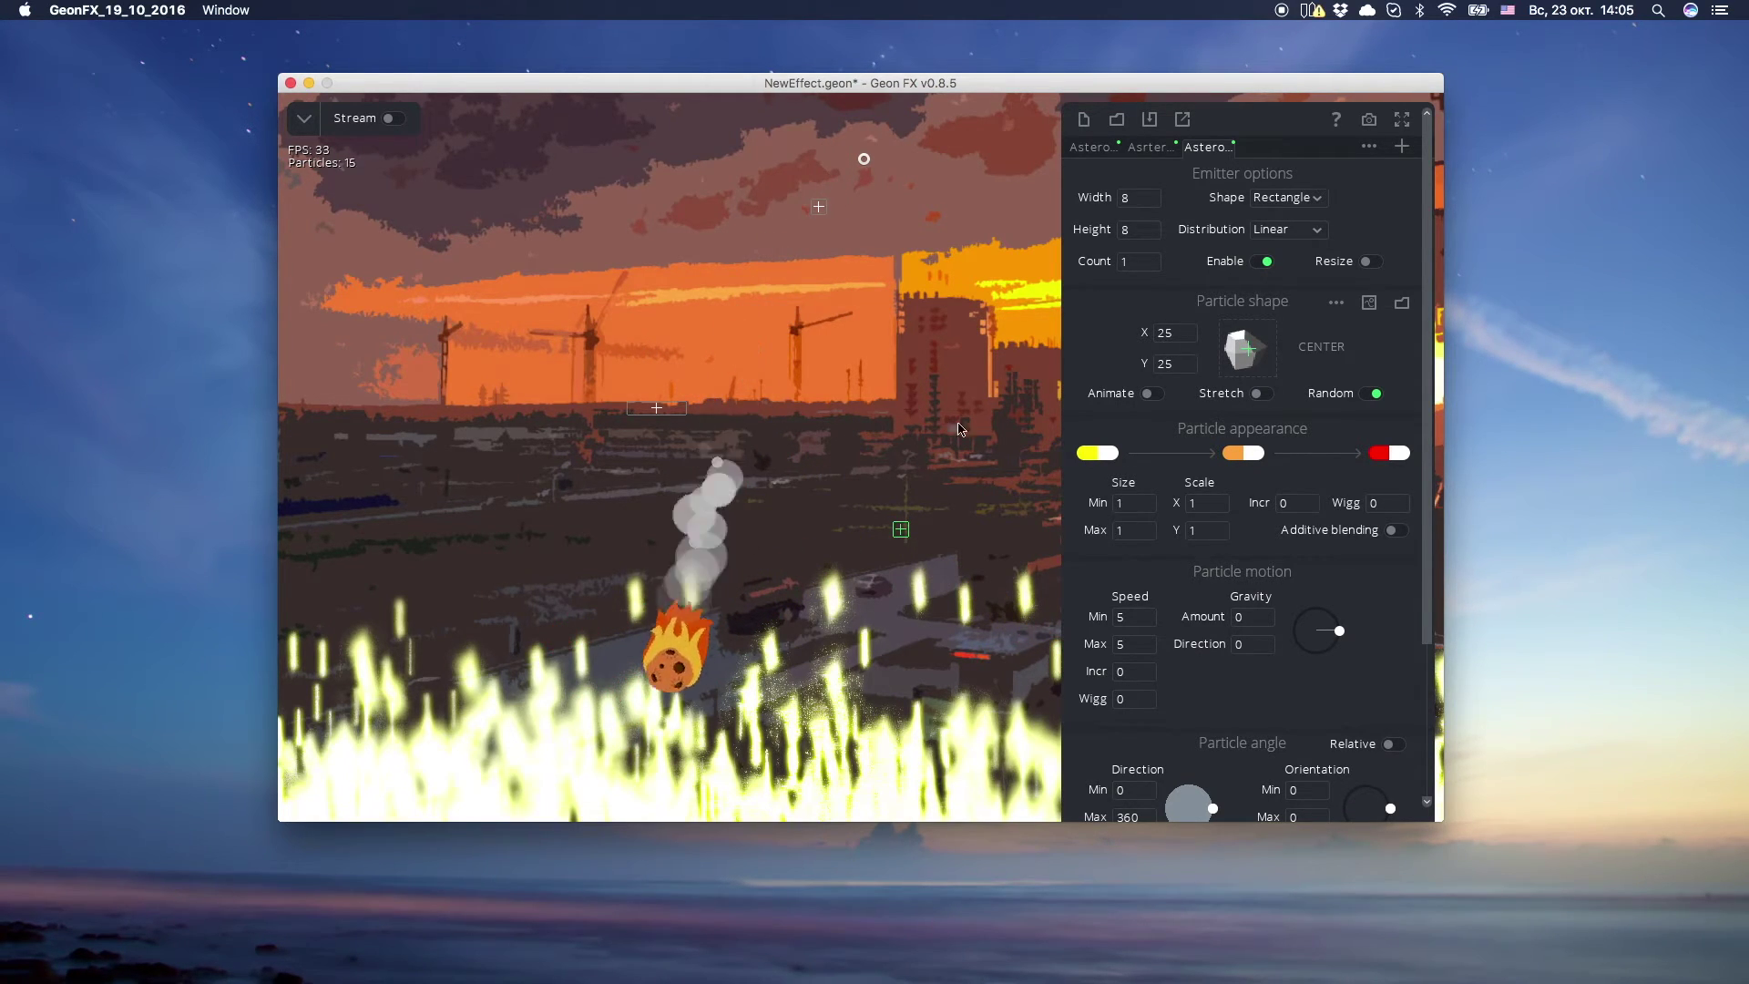
- Change the explosion particles' start colour to brown using the Color Wheel
{"action": "left_click", "coordinate": [1089, 454]}
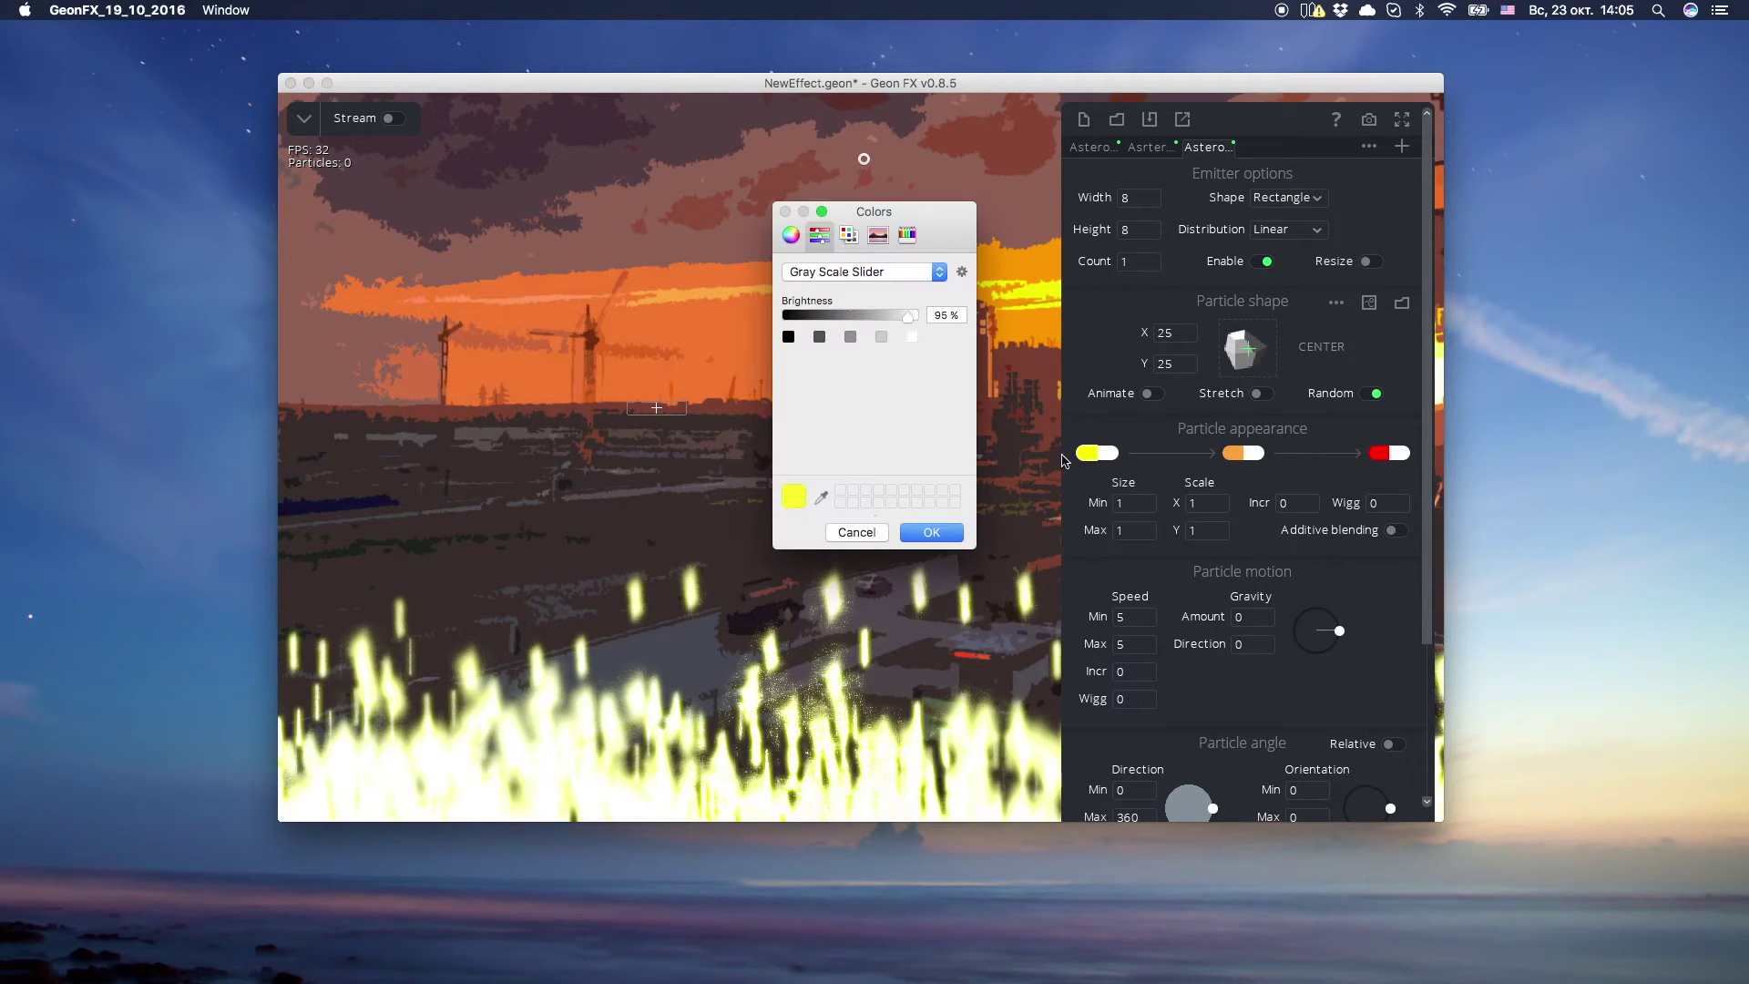
{"action": "left_click", "coordinate": [790, 235]}
{"action": "left_click_drag", "start_coordinate": [884, 364], "coordinate": [922, 325]}
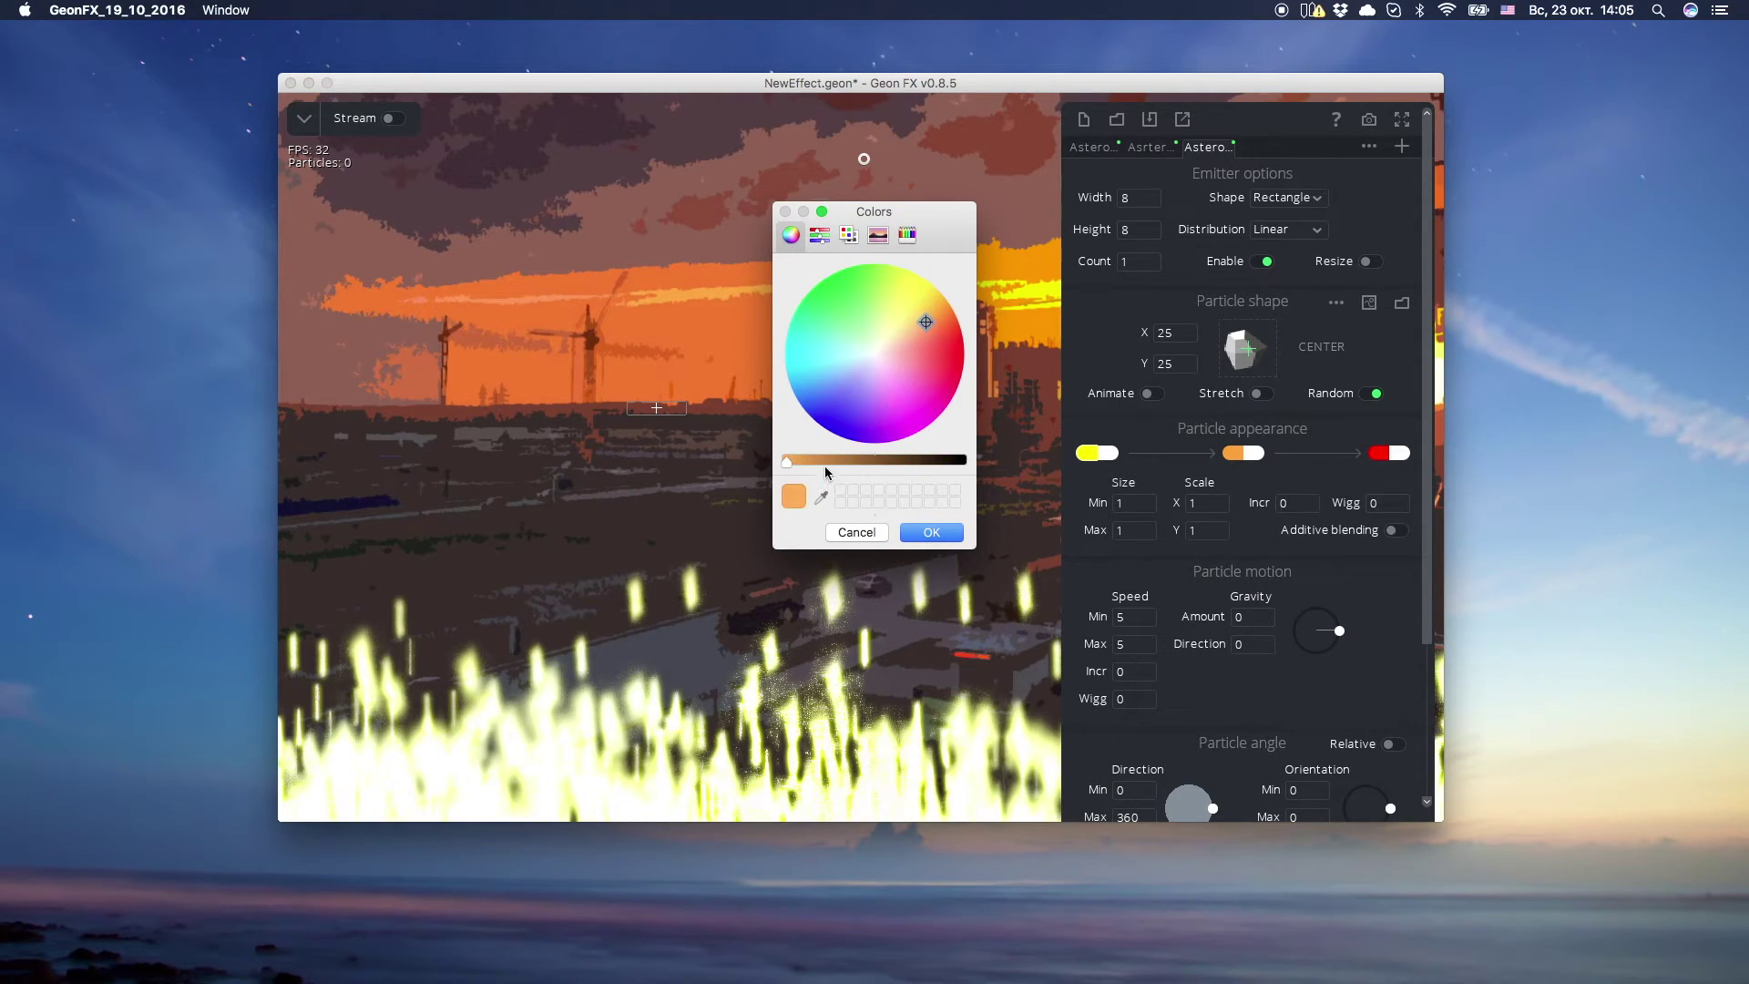
{"action": "left_click_drag", "start_coordinate": [823, 461], "coordinate": [837, 459]}
{"action": "left_click", "coordinate": [924, 533]}
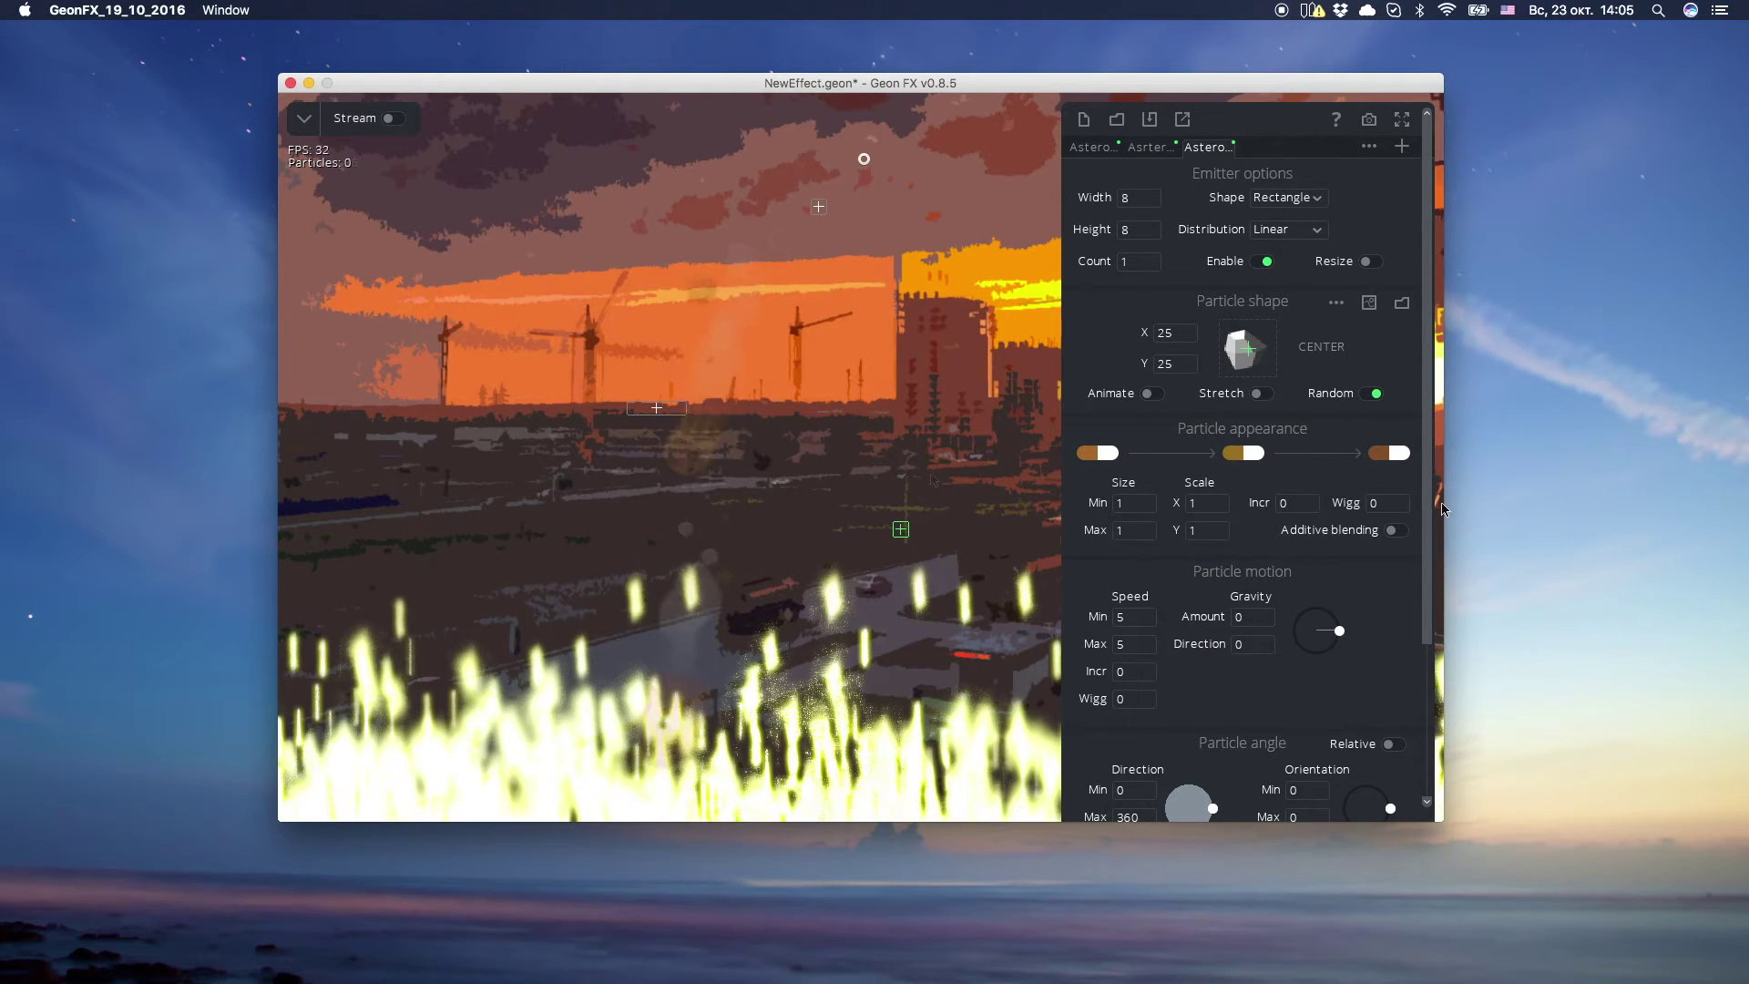
- Limit the fragments' emission direction to an upward arc of 19–156 degrees
{"action": "scroll", "coordinate": [1425, 538], "scroll_direction": "down", "scroll_amount": 1}
{"action": "scroll", "coordinate": [1426, 538], "scroll_direction": "down", "scroll_amount": 5}
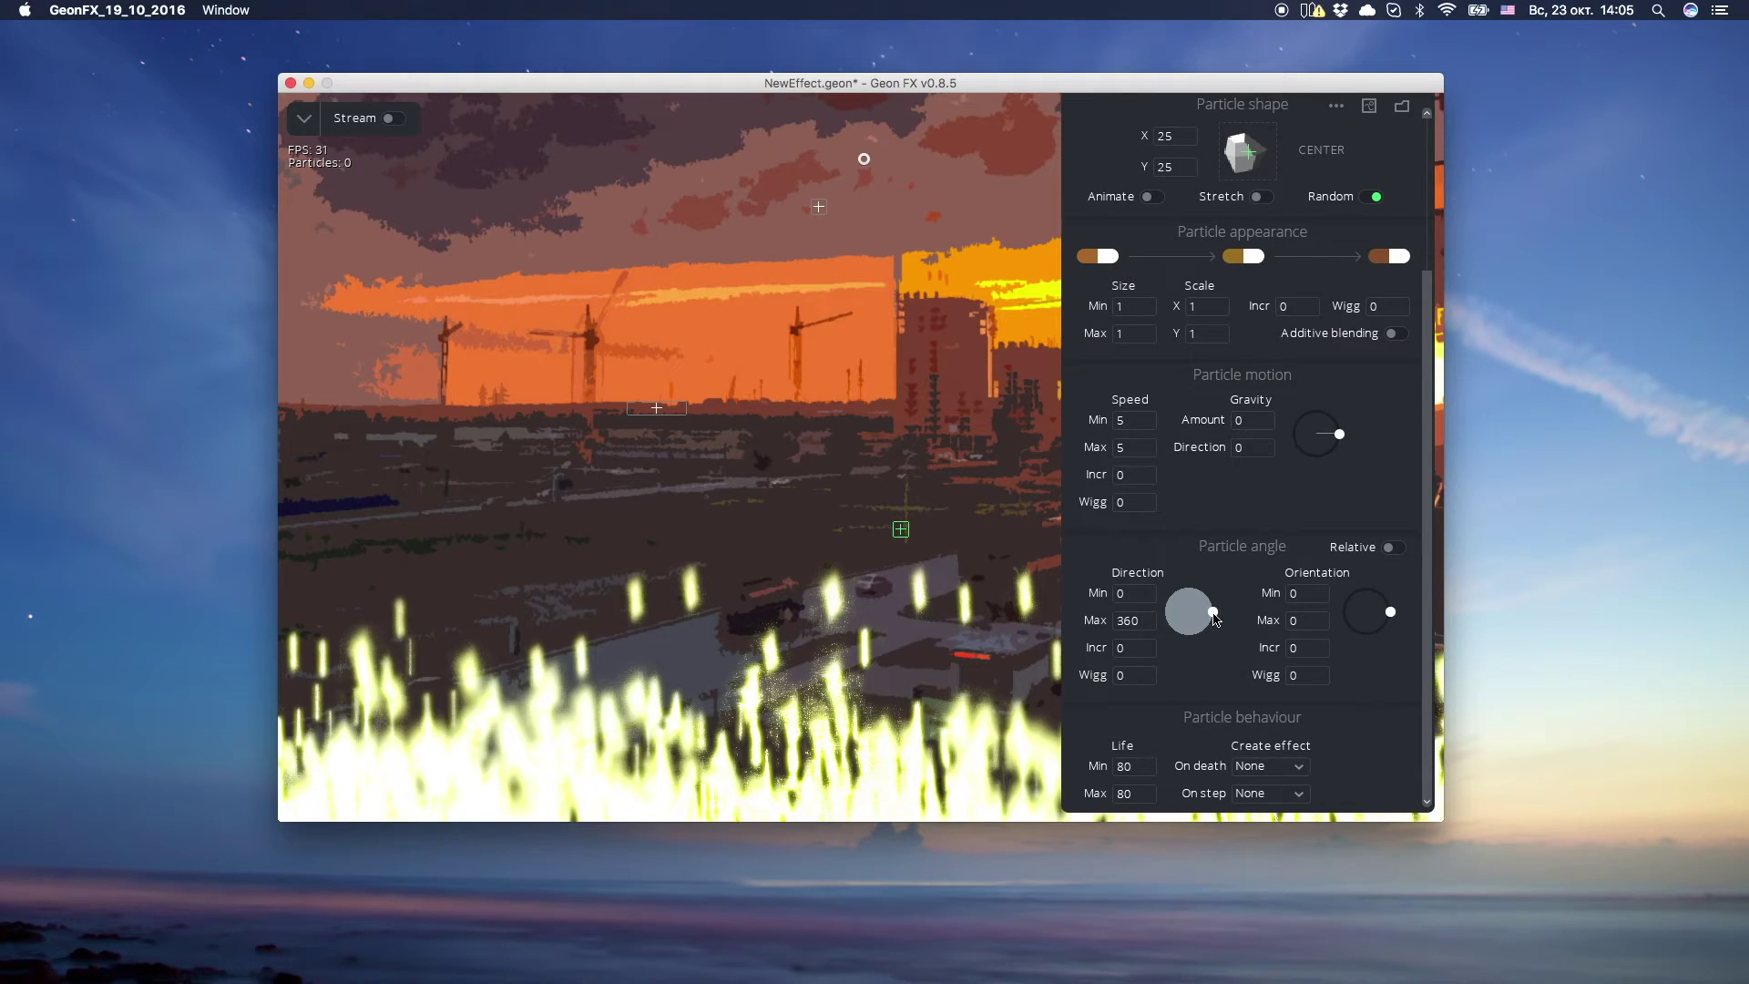
{"action": "mouse_move", "coordinate": [1214, 620]}
{"action": "left_mouse_down"}
{"action": "mouse_move", "coordinate": [1175, 583]}
{"action": "mouse_move", "coordinate": [1149, 599]}
{"action": "mouse_move", "coordinate": [1221, 612]}
{"action": "left_mouse_up"}
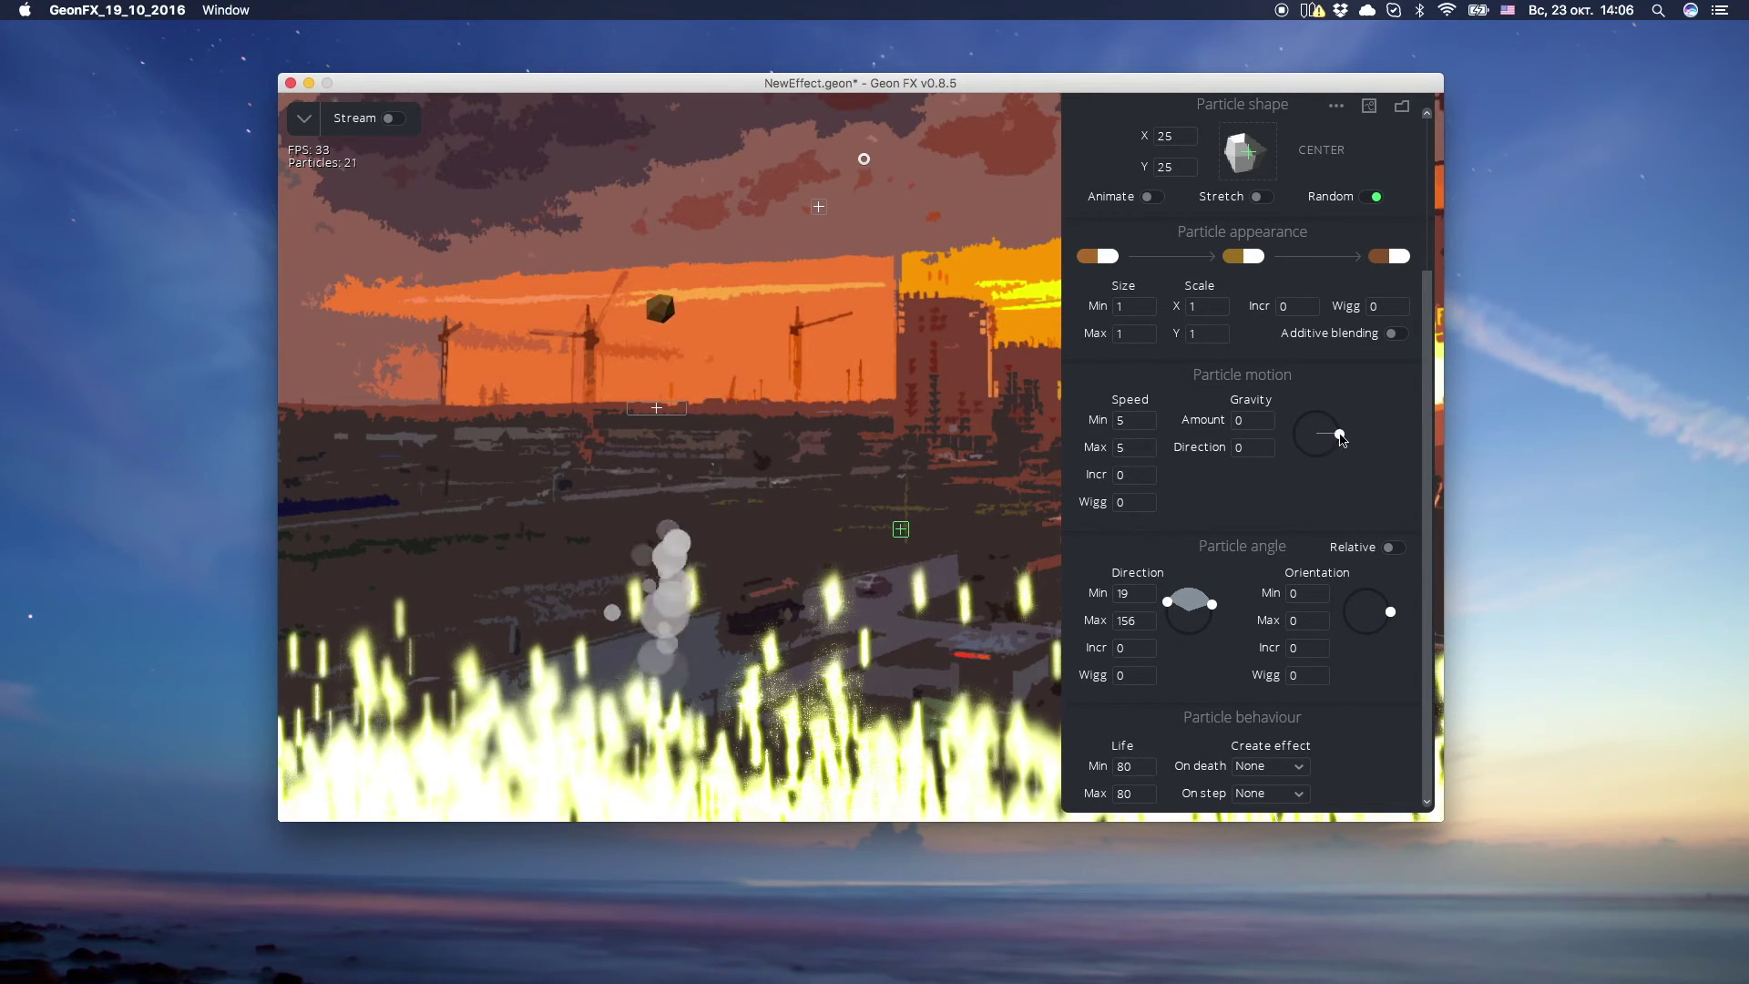
- Set the fragments' gravity to 0.20 pointing at 273 degrees
{"action": "left_click_drag", "start_coordinate": [1339, 434], "coordinate": [1322, 470]}
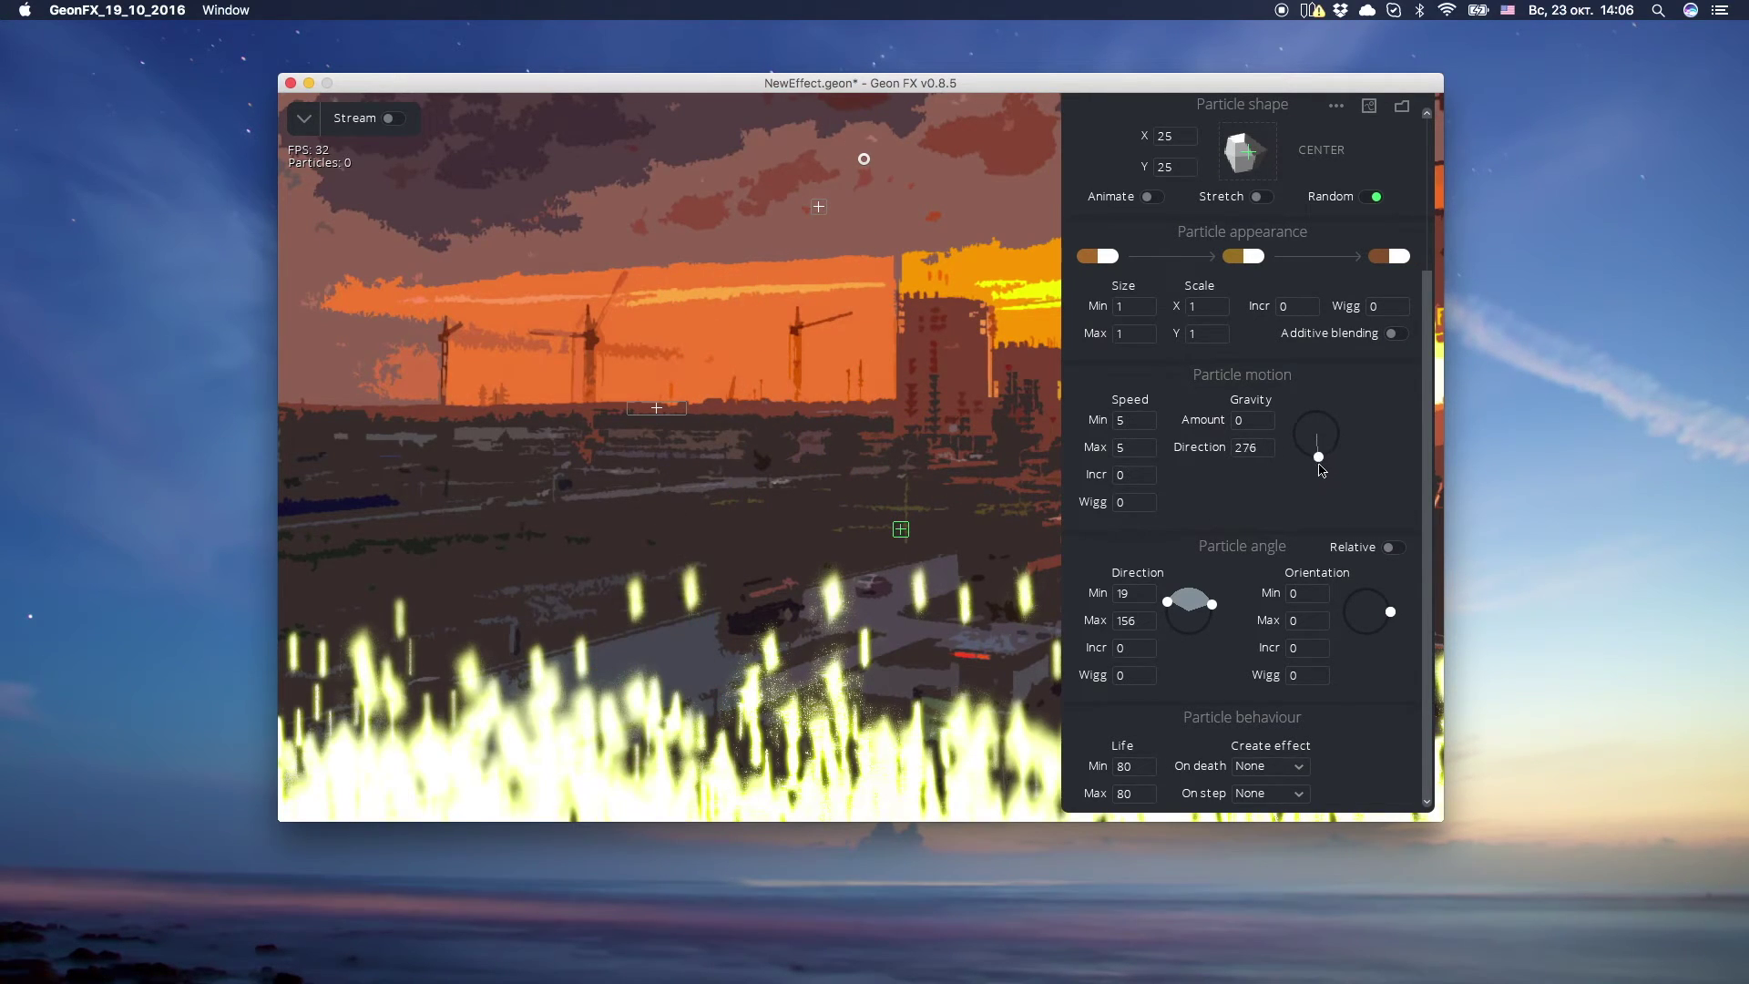
{"action": "double_click", "coordinate": [1269, 450]}
{"action": "type", "text": "2"}
{"action": "double_click", "coordinate": [1250, 423]}
{"action": "type", "text": "0.20"}
{"action": "key", "text": "Return"}
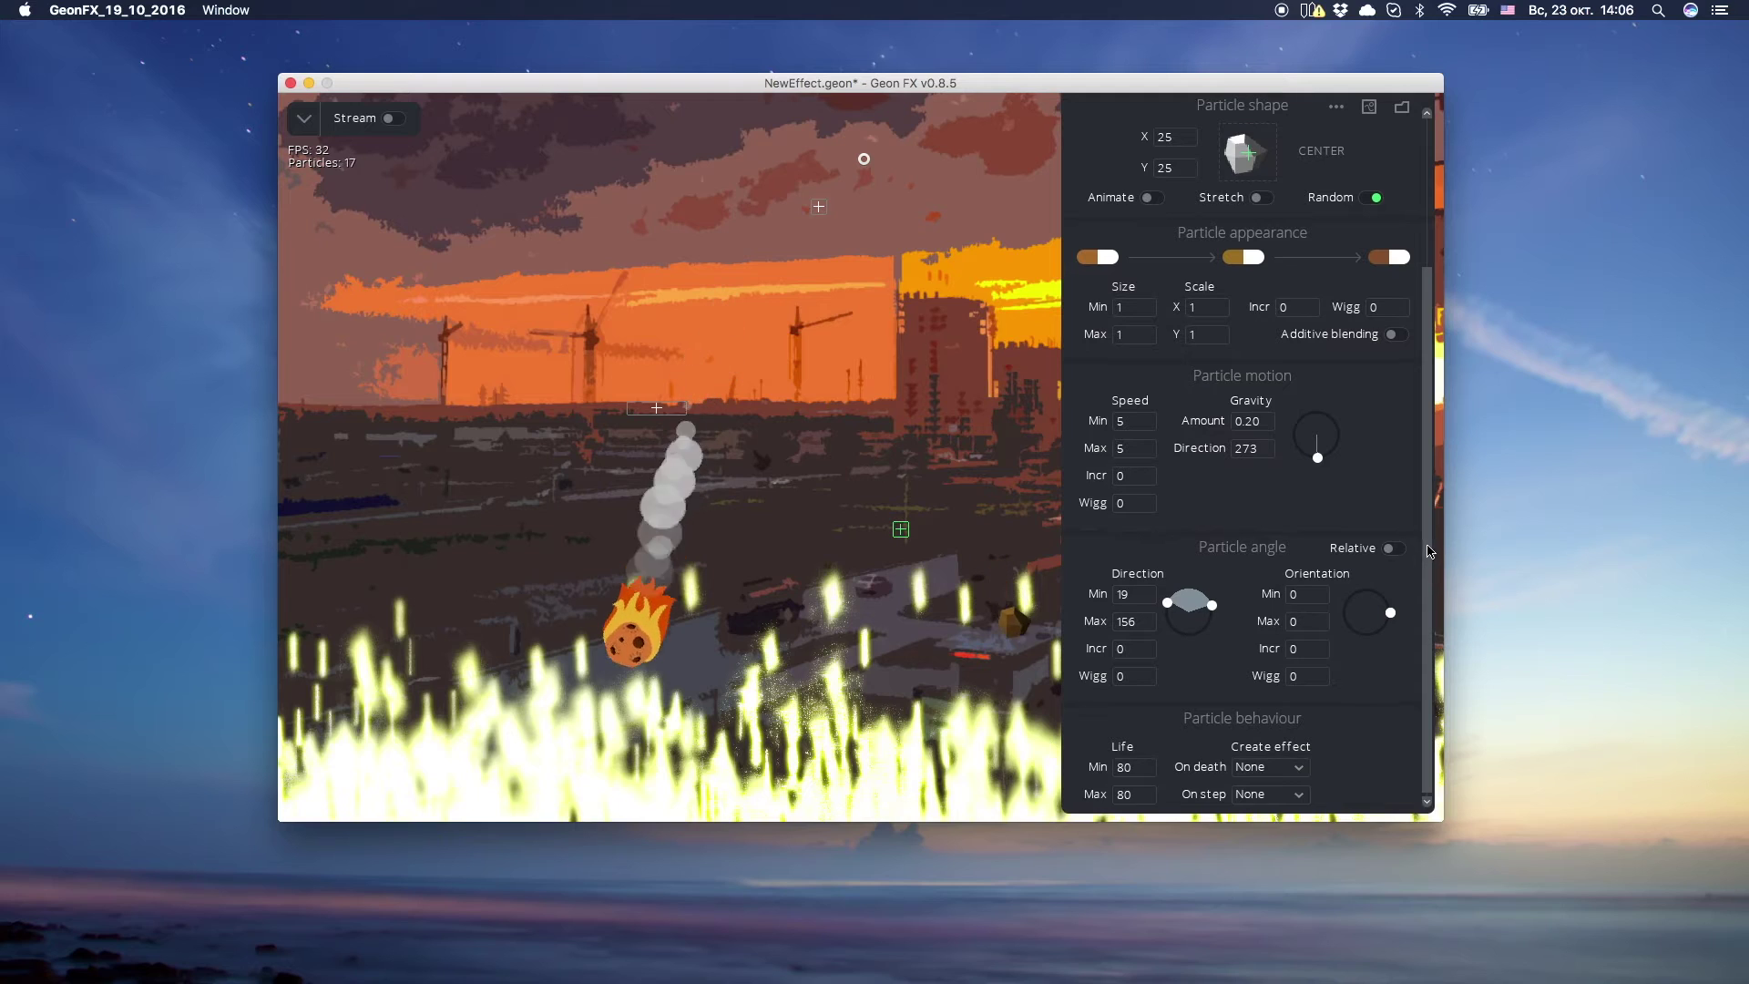
{"action": "scroll", "coordinate": [1177, 510], "scroll_direction": "up", "scroll_amount": 5}
- Set the fragments' maximum size to 0.6
{"action": "left_click", "coordinate": [1137, 511]}
{"action": "double_click", "coordinate": [1136, 510]}
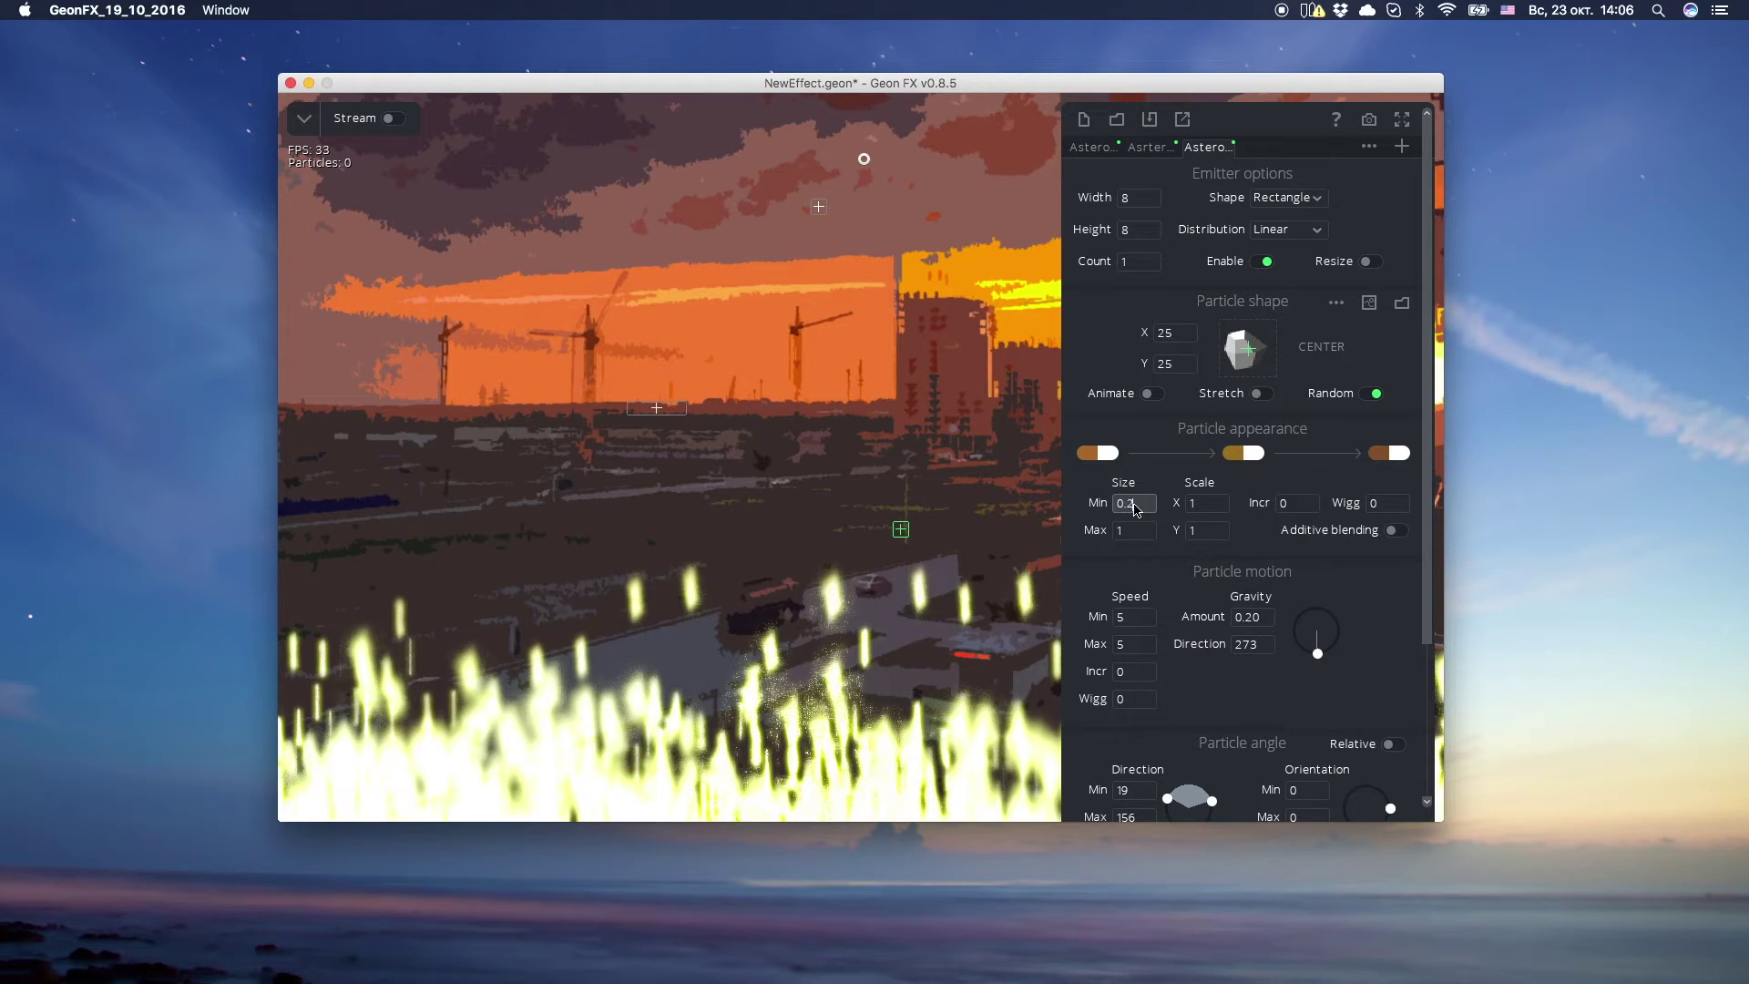
{"action": "double_click", "coordinate": [1140, 537]}
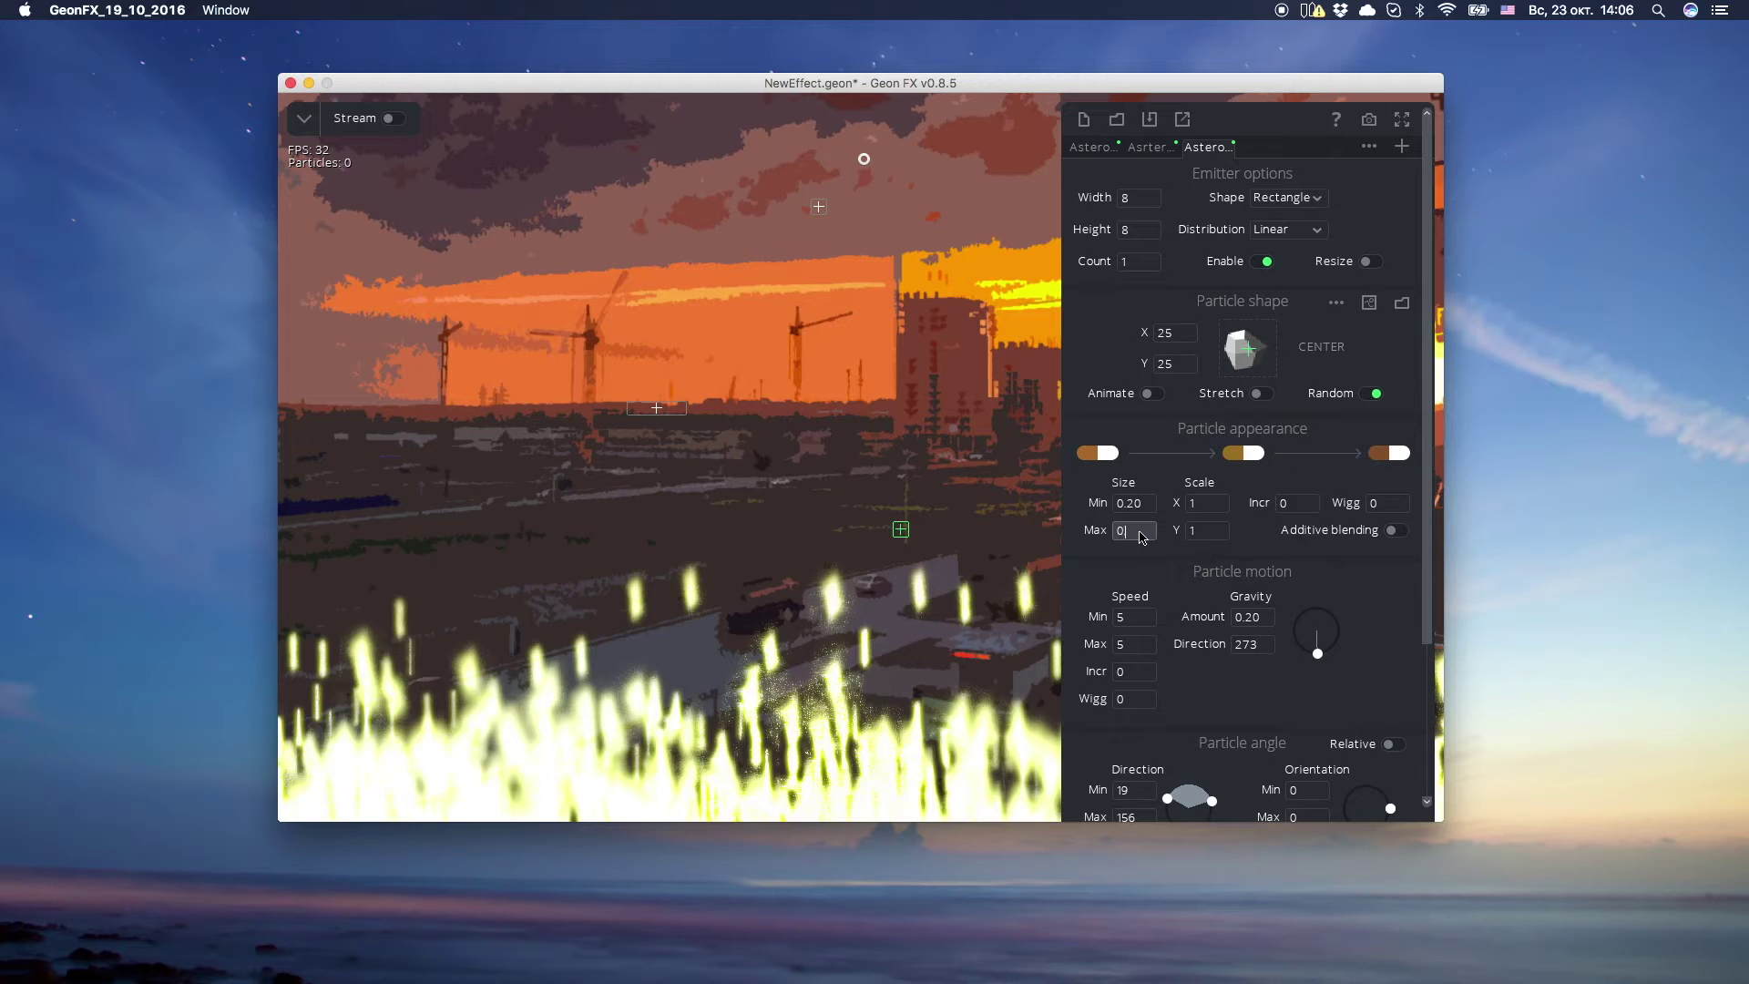
{"action": "type", "text": "0.6"}
{"action": "key", "text": "Return"}
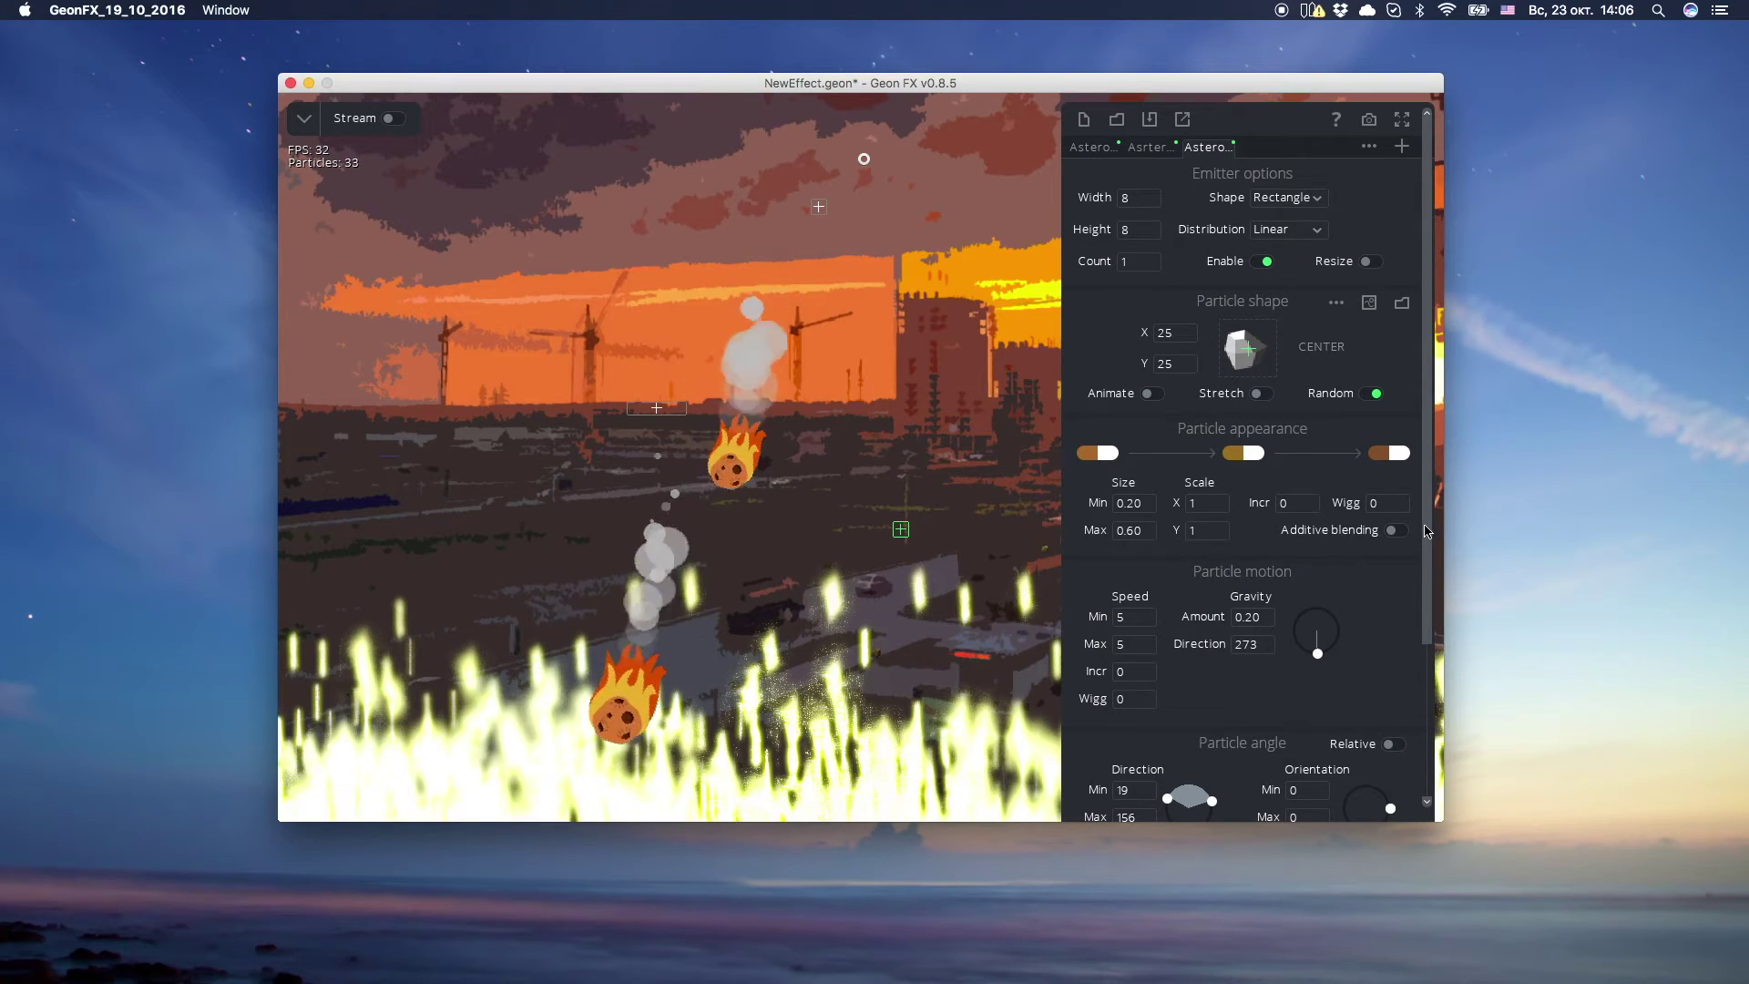
- Give fragments a random 0–354 orientation that spins by 20 each step
{"action": "left_click_drag", "start_coordinate": [1429, 530], "coordinate": [1436, 699]}
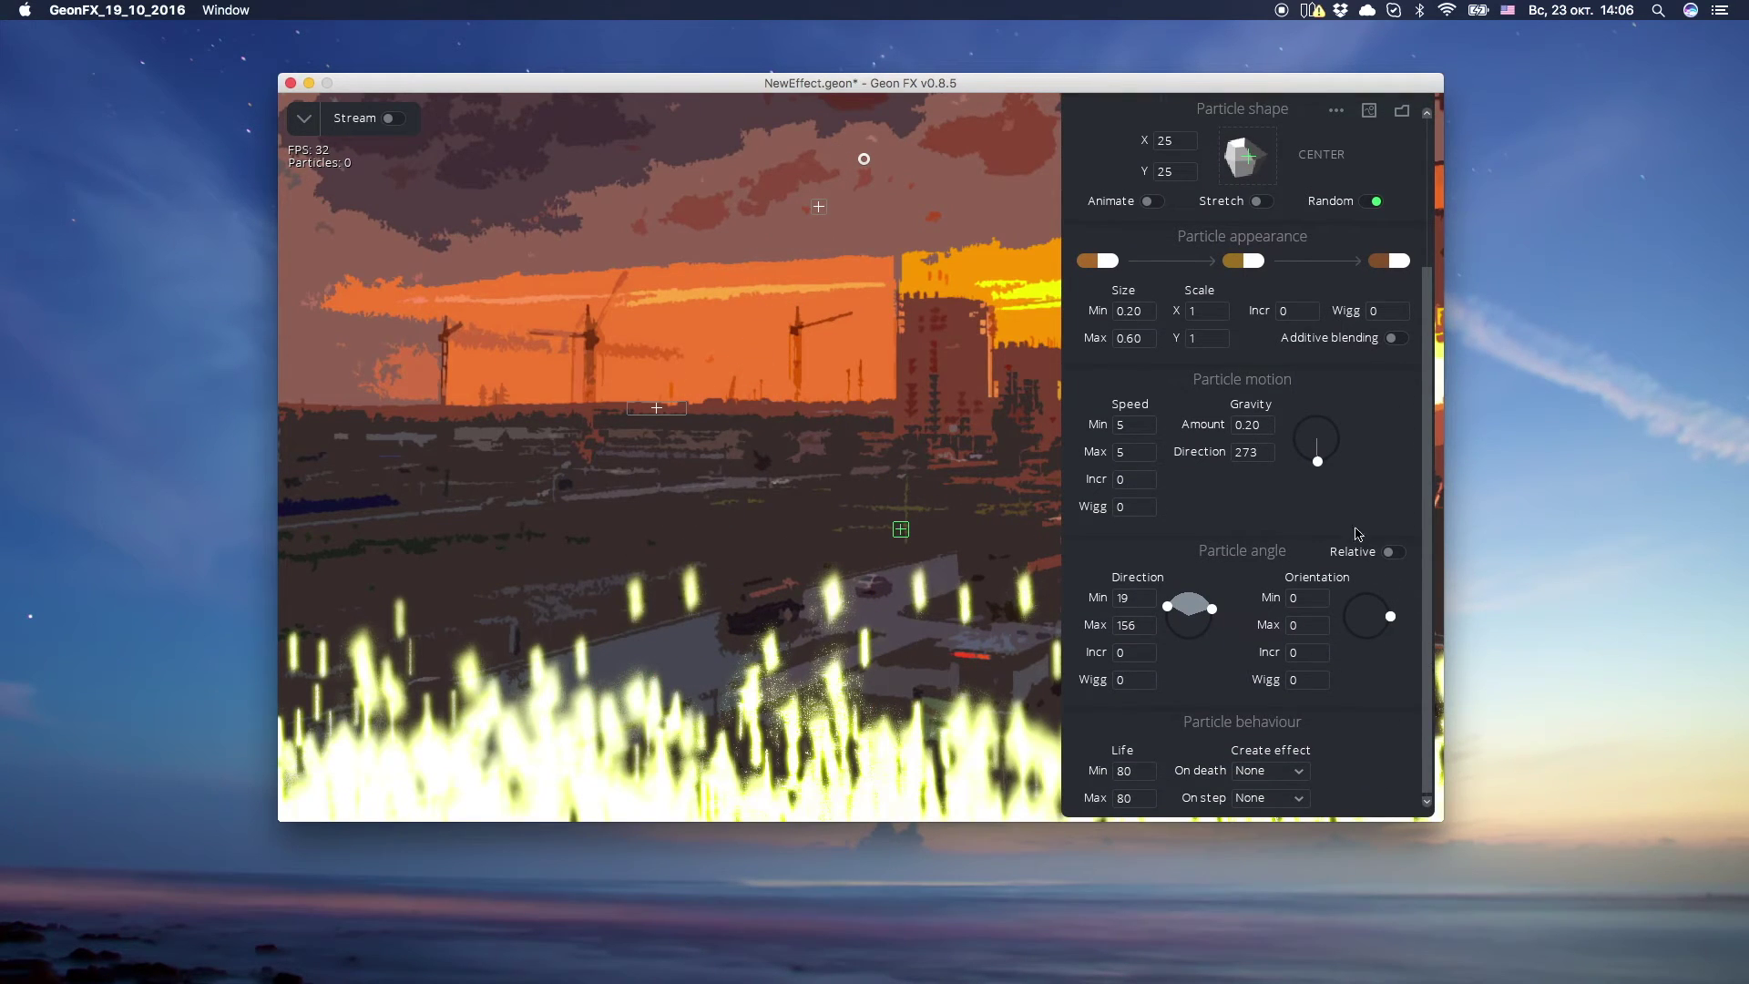
{"action": "left_click_drag", "start_coordinate": [1394, 627], "coordinate": [1395, 627]}
{"action": "left_click", "coordinate": [1301, 654]}
{"action": "type", "text": "2"}
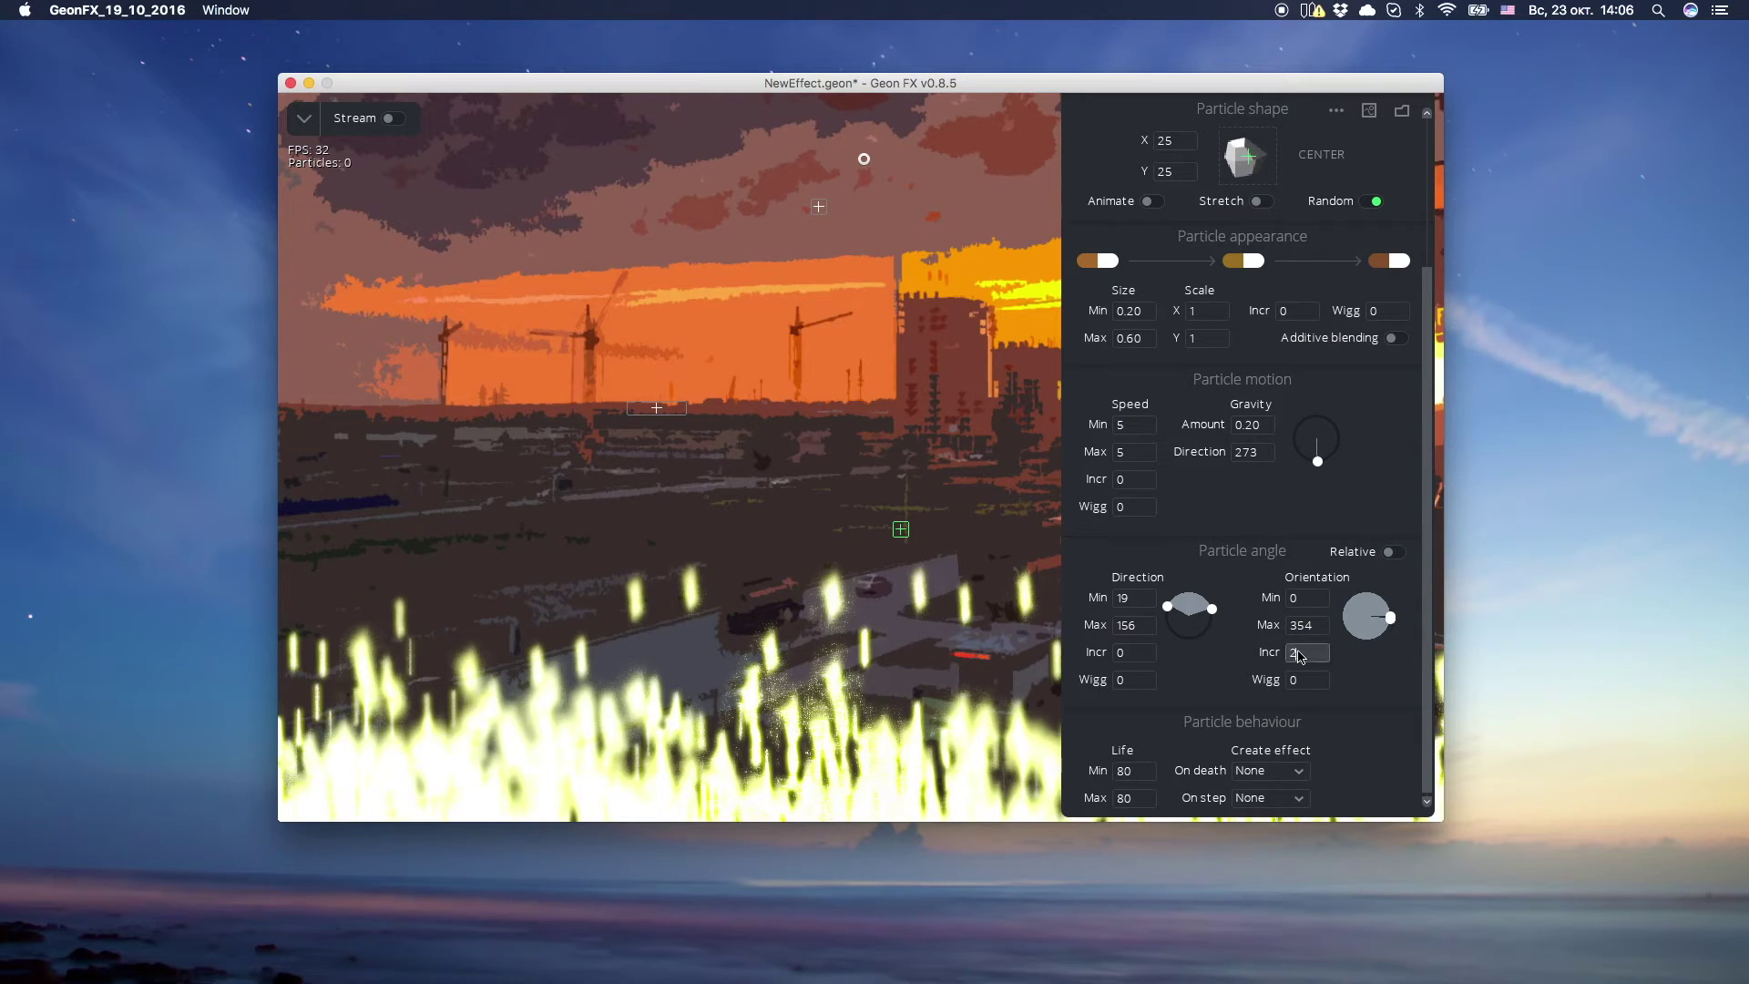
{"action": "type", "text": "0"}
{"action": "key", "text": "Return"}
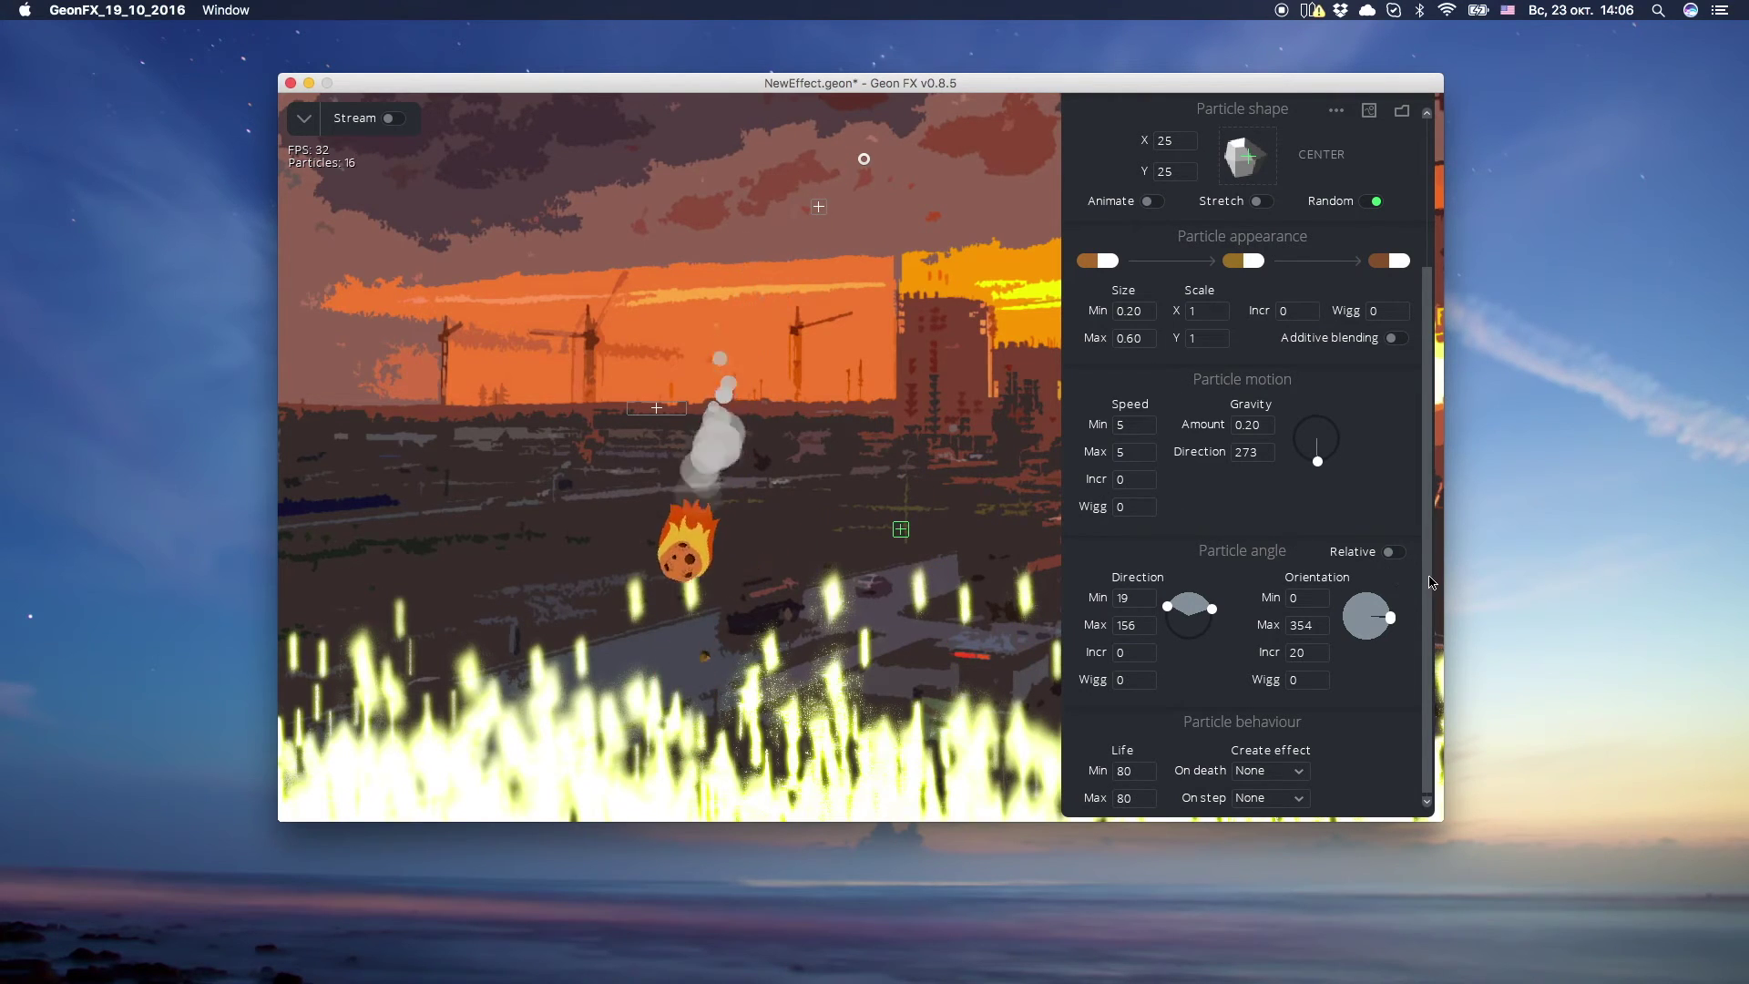
{"action": "left_click_drag", "start_coordinate": [1437, 582], "coordinate": [1430, 383]}
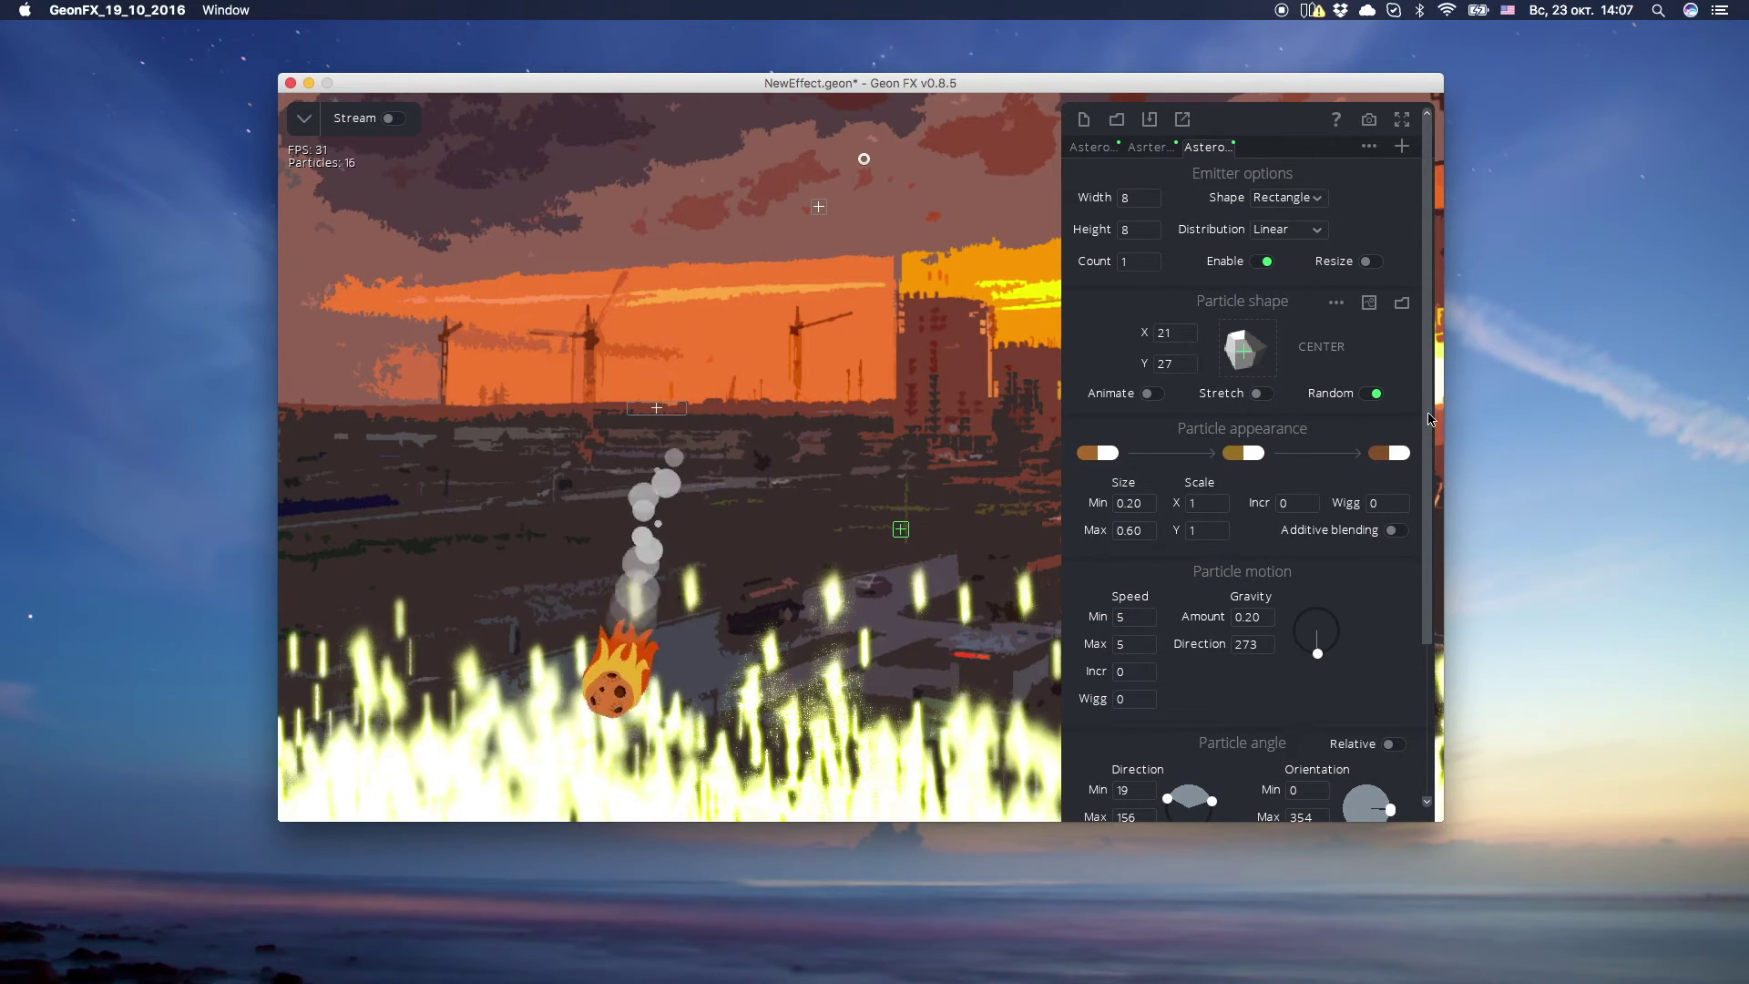
- Widen the fragments' speed range to 5–10
{"action": "scroll", "coordinate": [1316, 633], "scroll_direction": "down", "scroll_amount": 3}
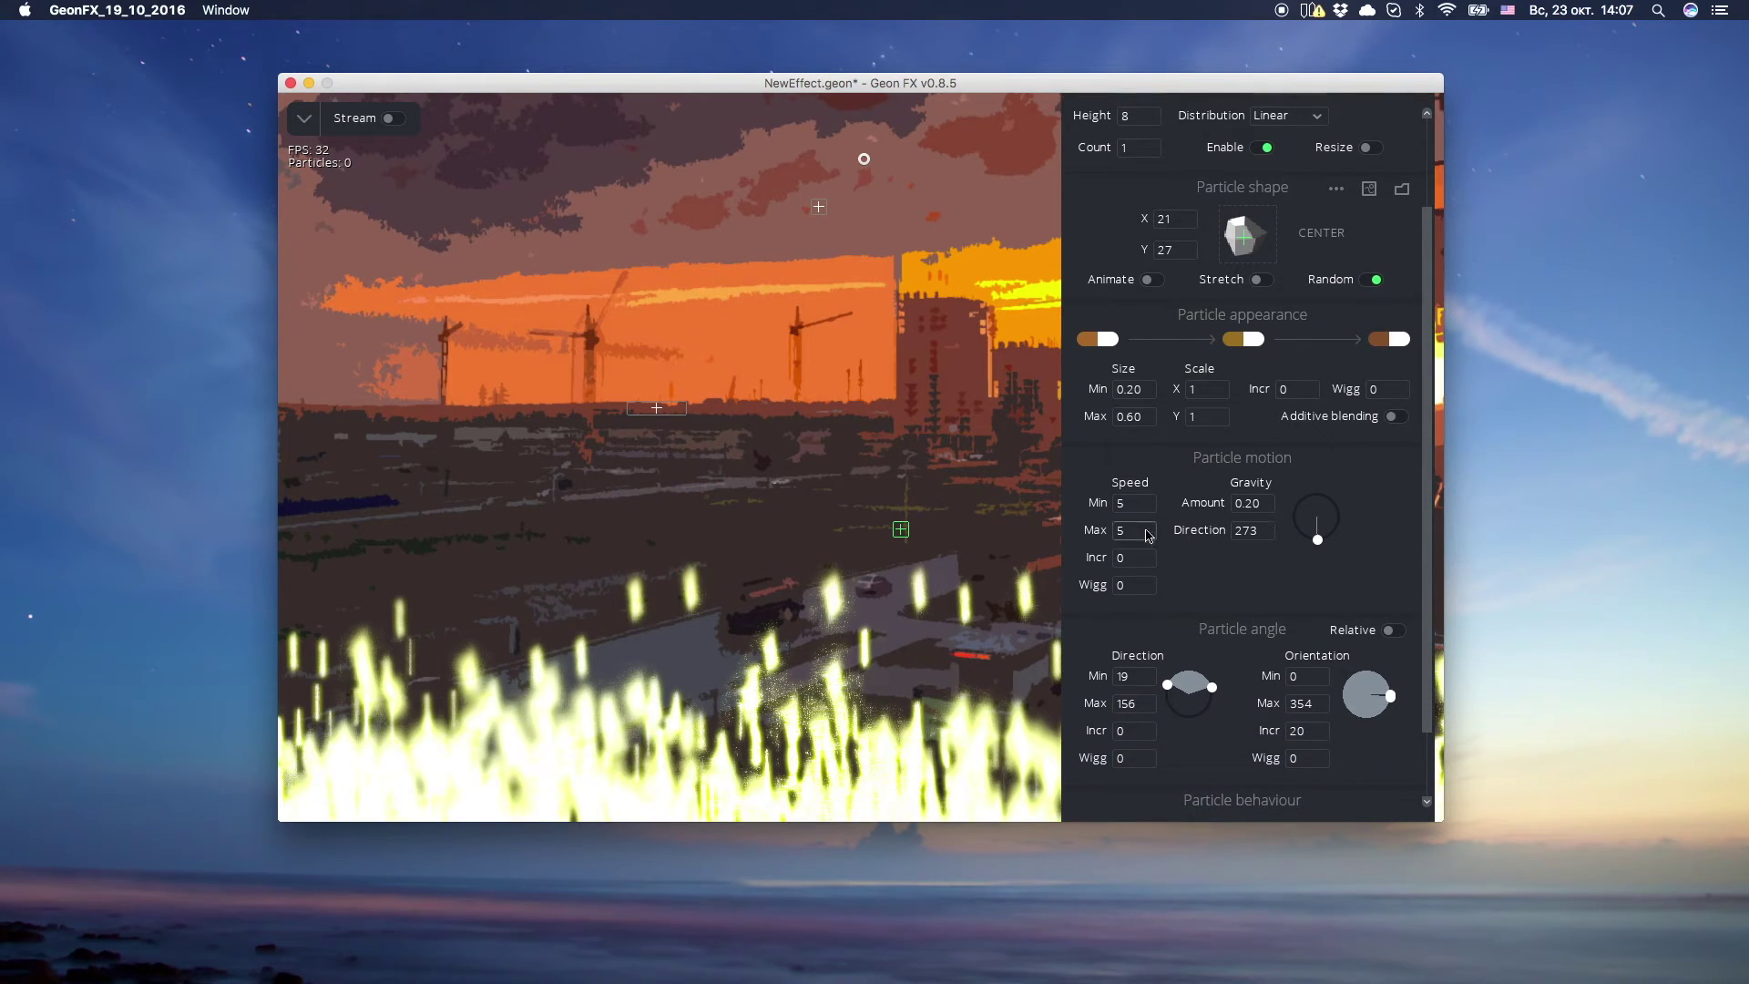
{"action": "double_click", "coordinate": [1136, 508]}
{"action": "double_click", "coordinate": [1139, 534]}
{"action": "key", "text": "Return"}
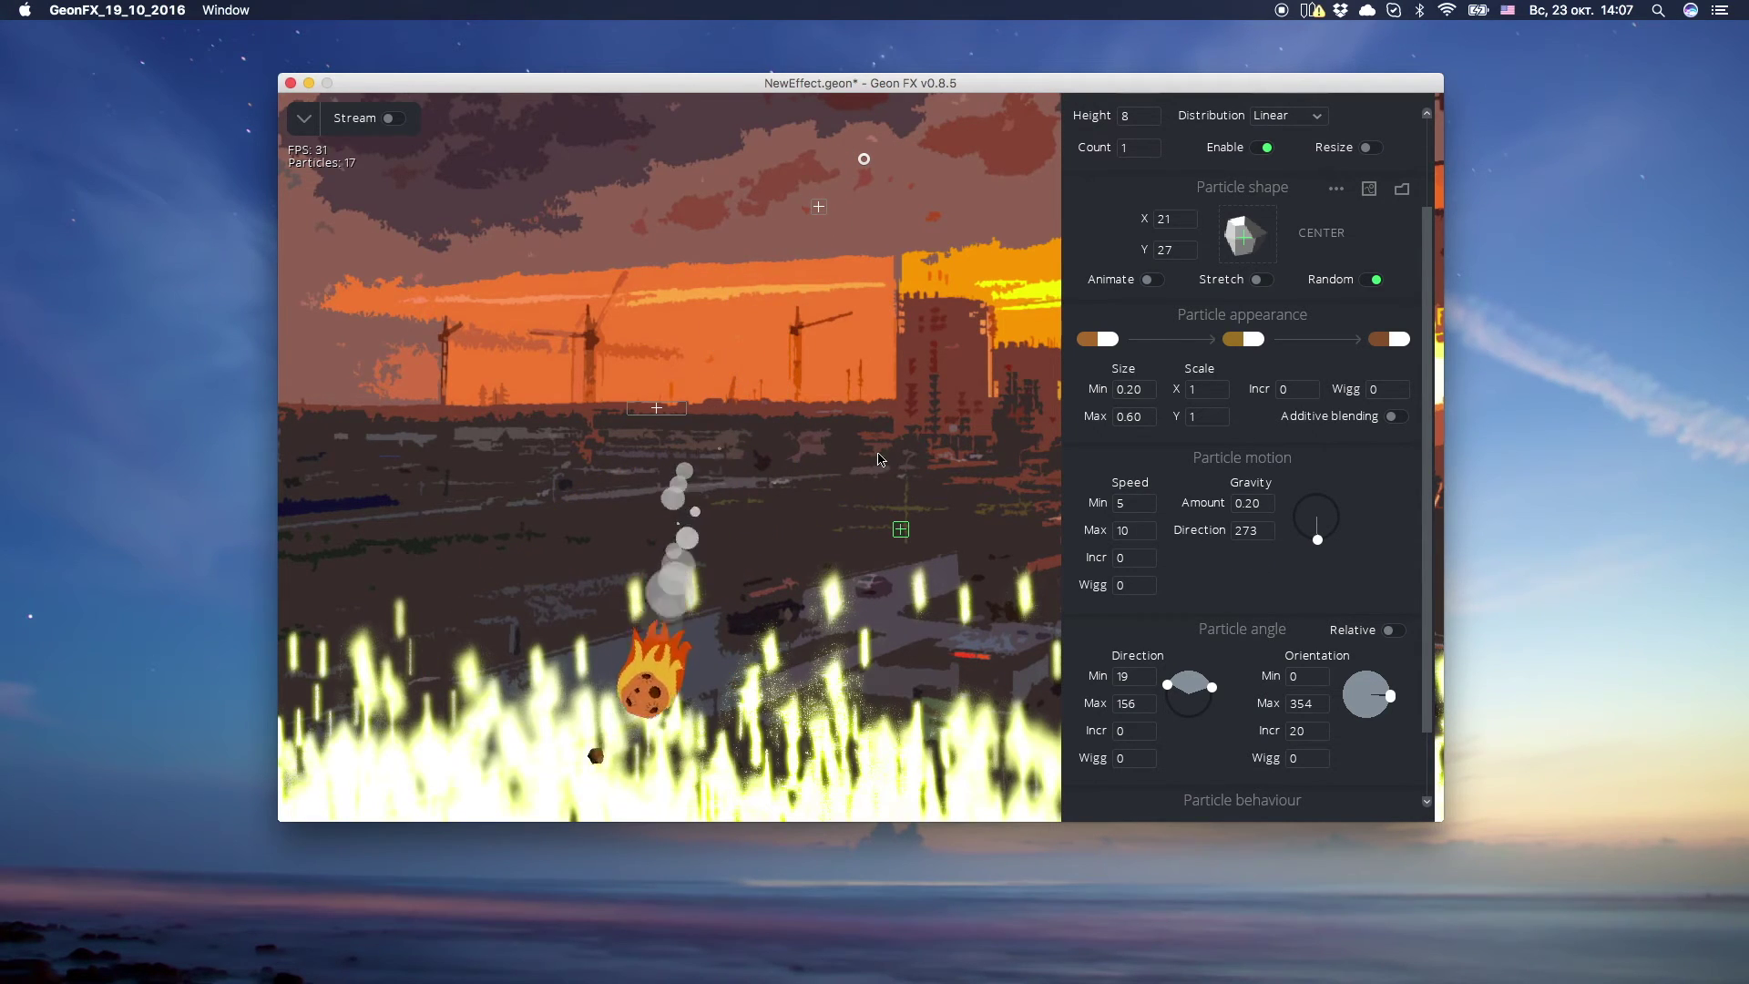
{"action": "left_click_drag", "start_coordinate": [1425, 538], "coordinate": [1429, 351]}
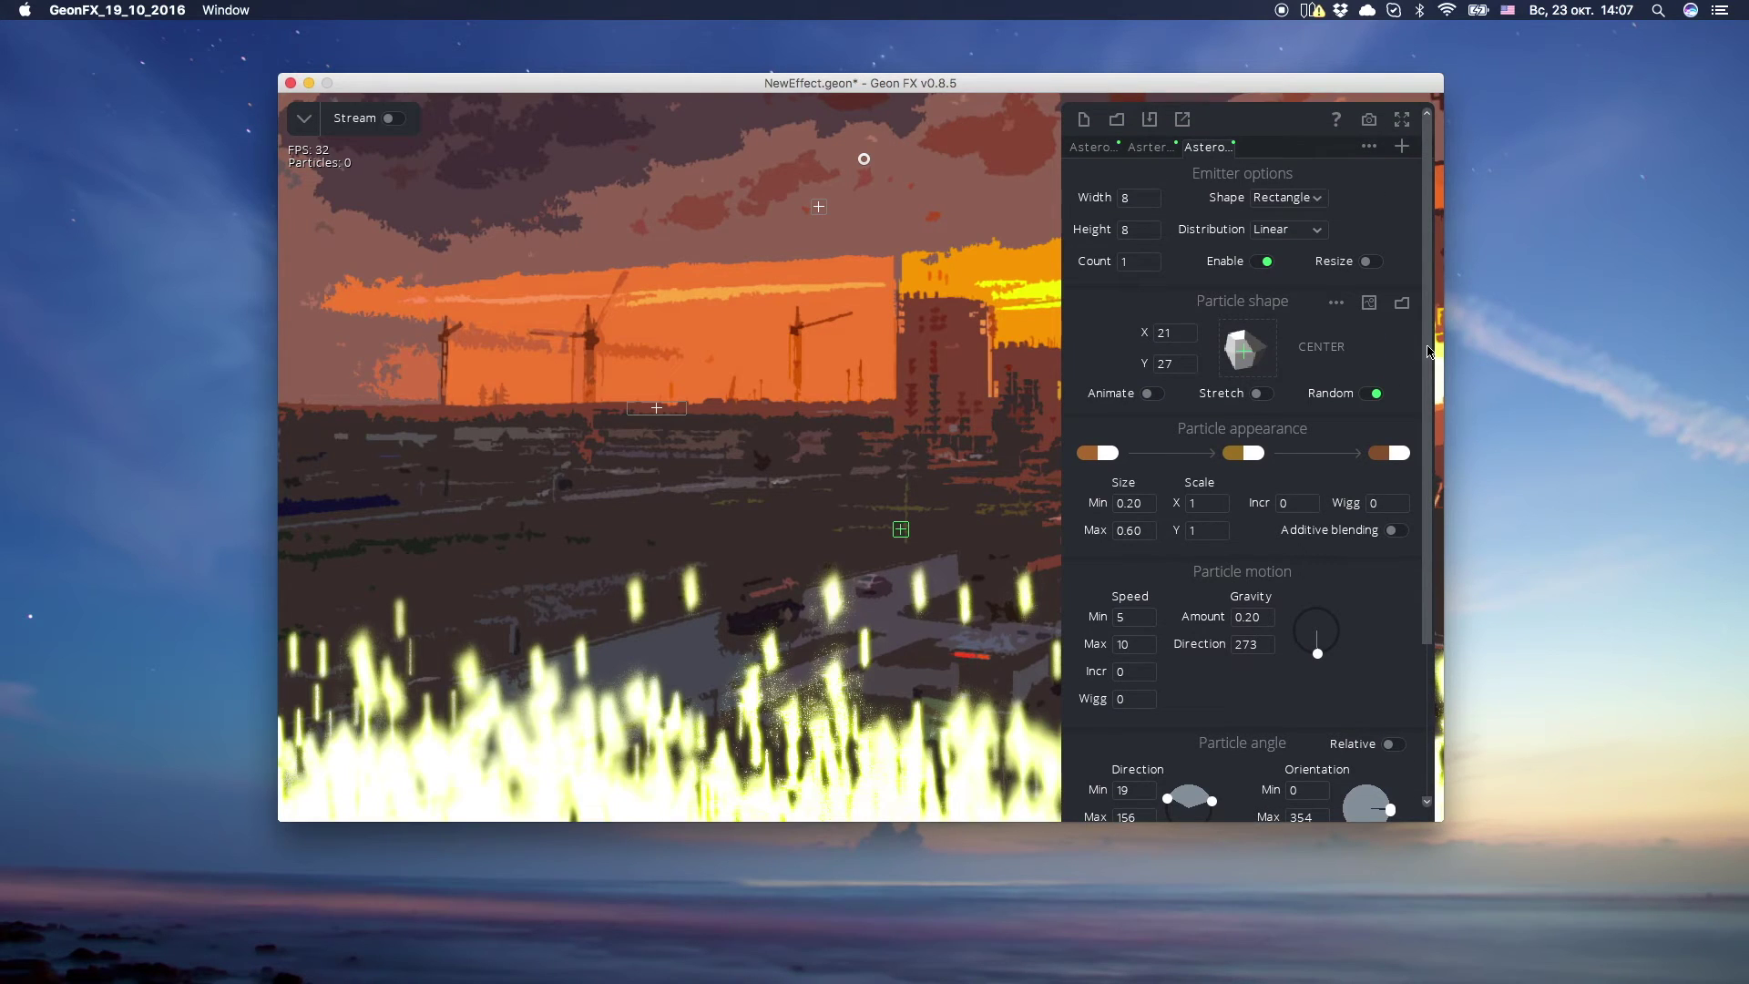
{"action": "left_click", "coordinate": [1091, 147]}
- Make the asteroid spawn 40 explosion fragments on death
{"action": "left_click_drag", "start_coordinate": [1432, 182], "coordinate": [1421, 450]}
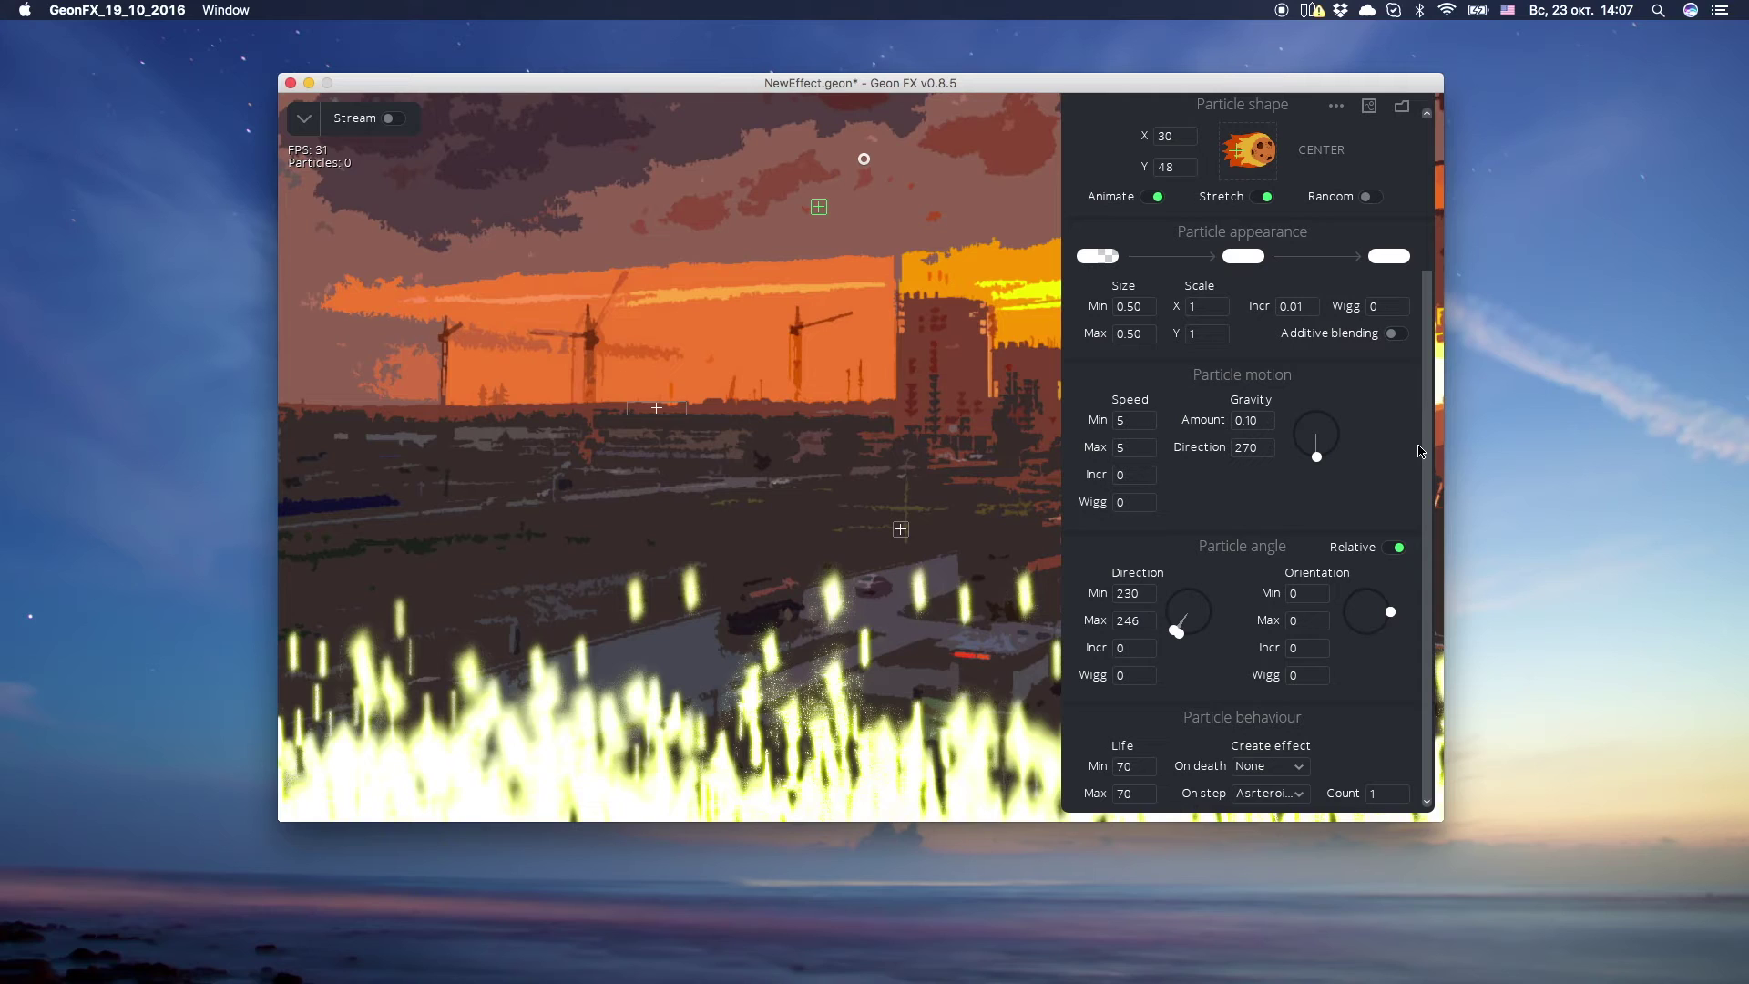
{"action": "left_click", "coordinate": [1279, 769]}
{"action": "left_click", "coordinate": [1313, 808]}
{"action": "left_click", "coordinate": [1383, 770]}
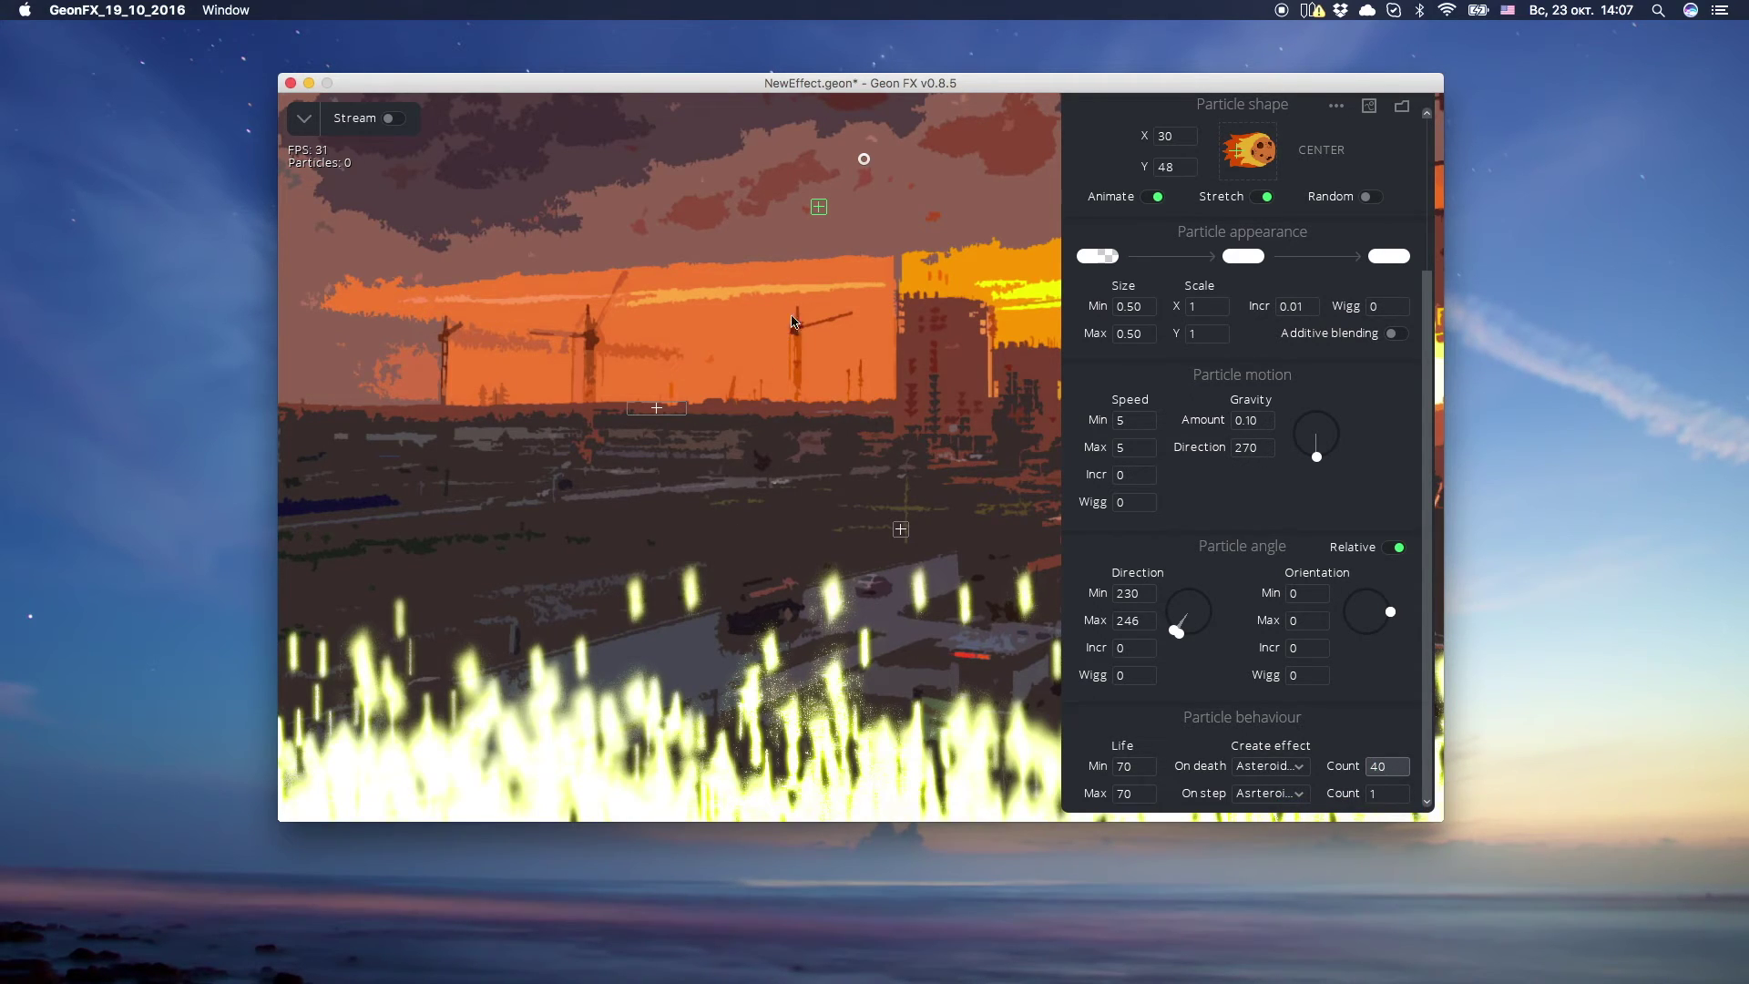
{"action": "key", "text": "Return"}
{"action": "left_click_drag", "start_coordinate": [1426, 501], "coordinate": [1447, 263]}
- On the fragment emitter, drag the final colour stop's opacity to 0% so fragments fade out
{"action": "left_click", "coordinate": [1212, 149]}
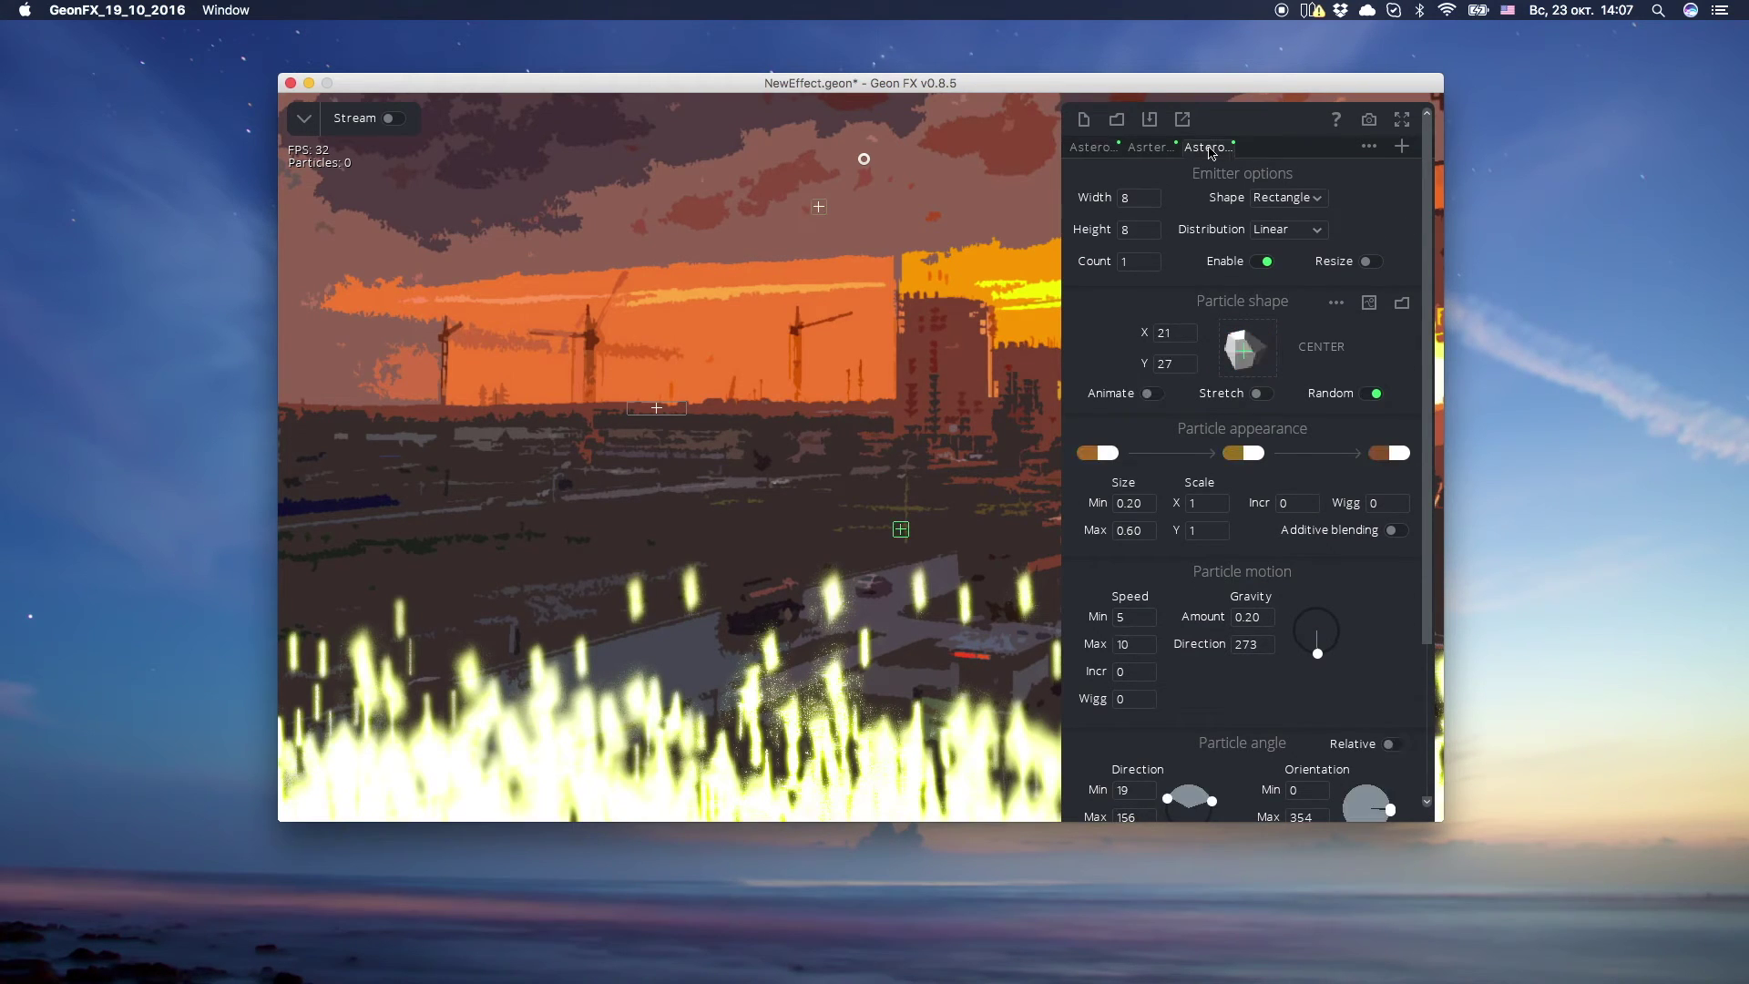
{"action": "left_click_drag", "start_coordinate": [1419, 199], "coordinate": [1438, 425]}
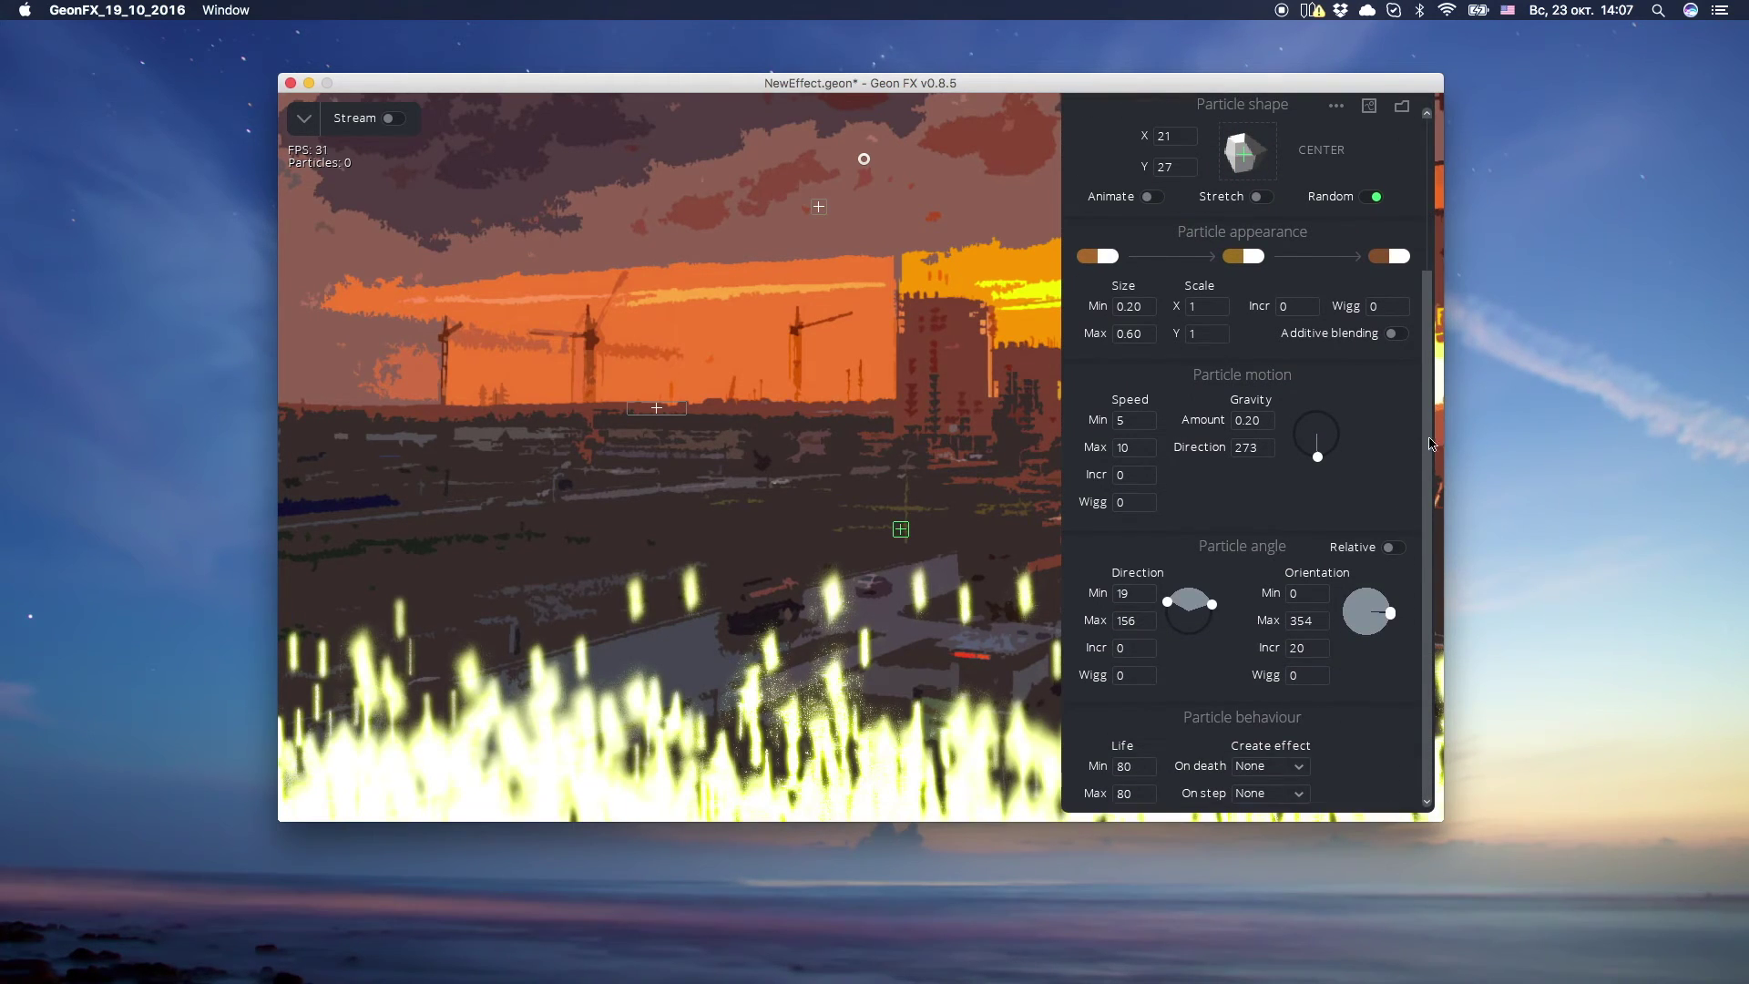
{"action": "left_click", "coordinate": [1401, 258]}
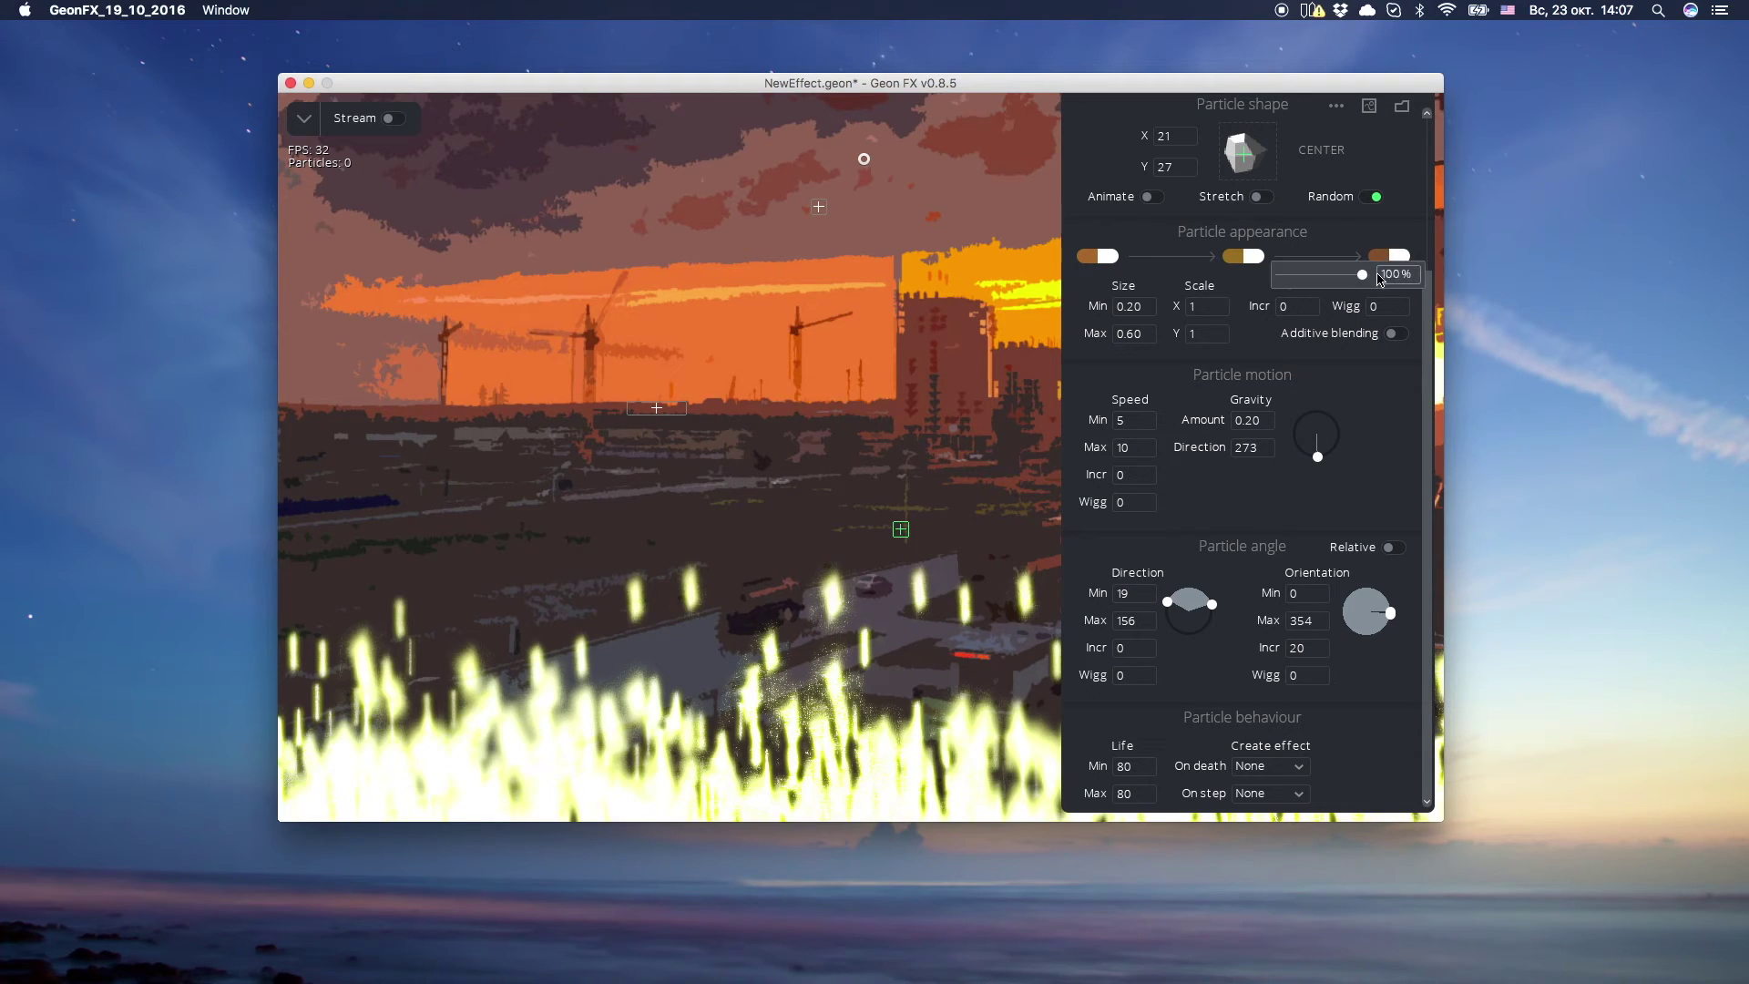
{"action": "left_click_drag", "start_coordinate": [1366, 274], "coordinate": [1261, 280]}
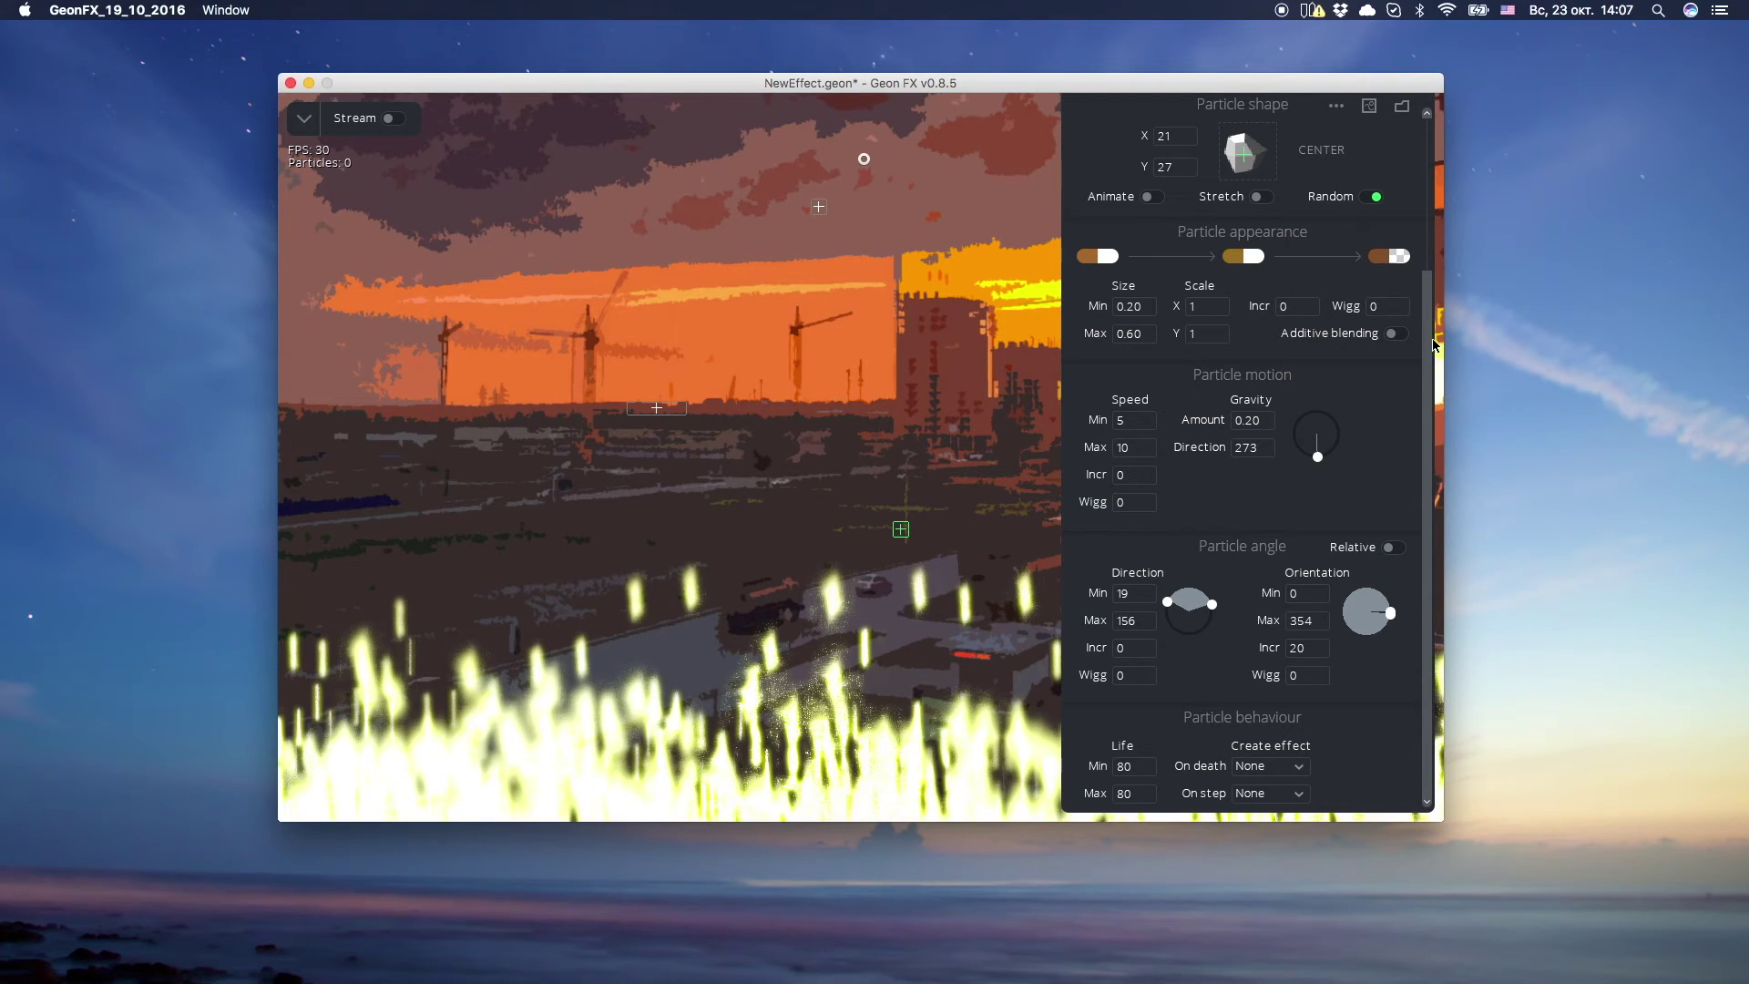
- Set the fragments' Life Min to 20 and Max to 60
{"action": "double_click", "coordinate": [1138, 768]}
{"action": "double_click", "coordinate": [1139, 796]}
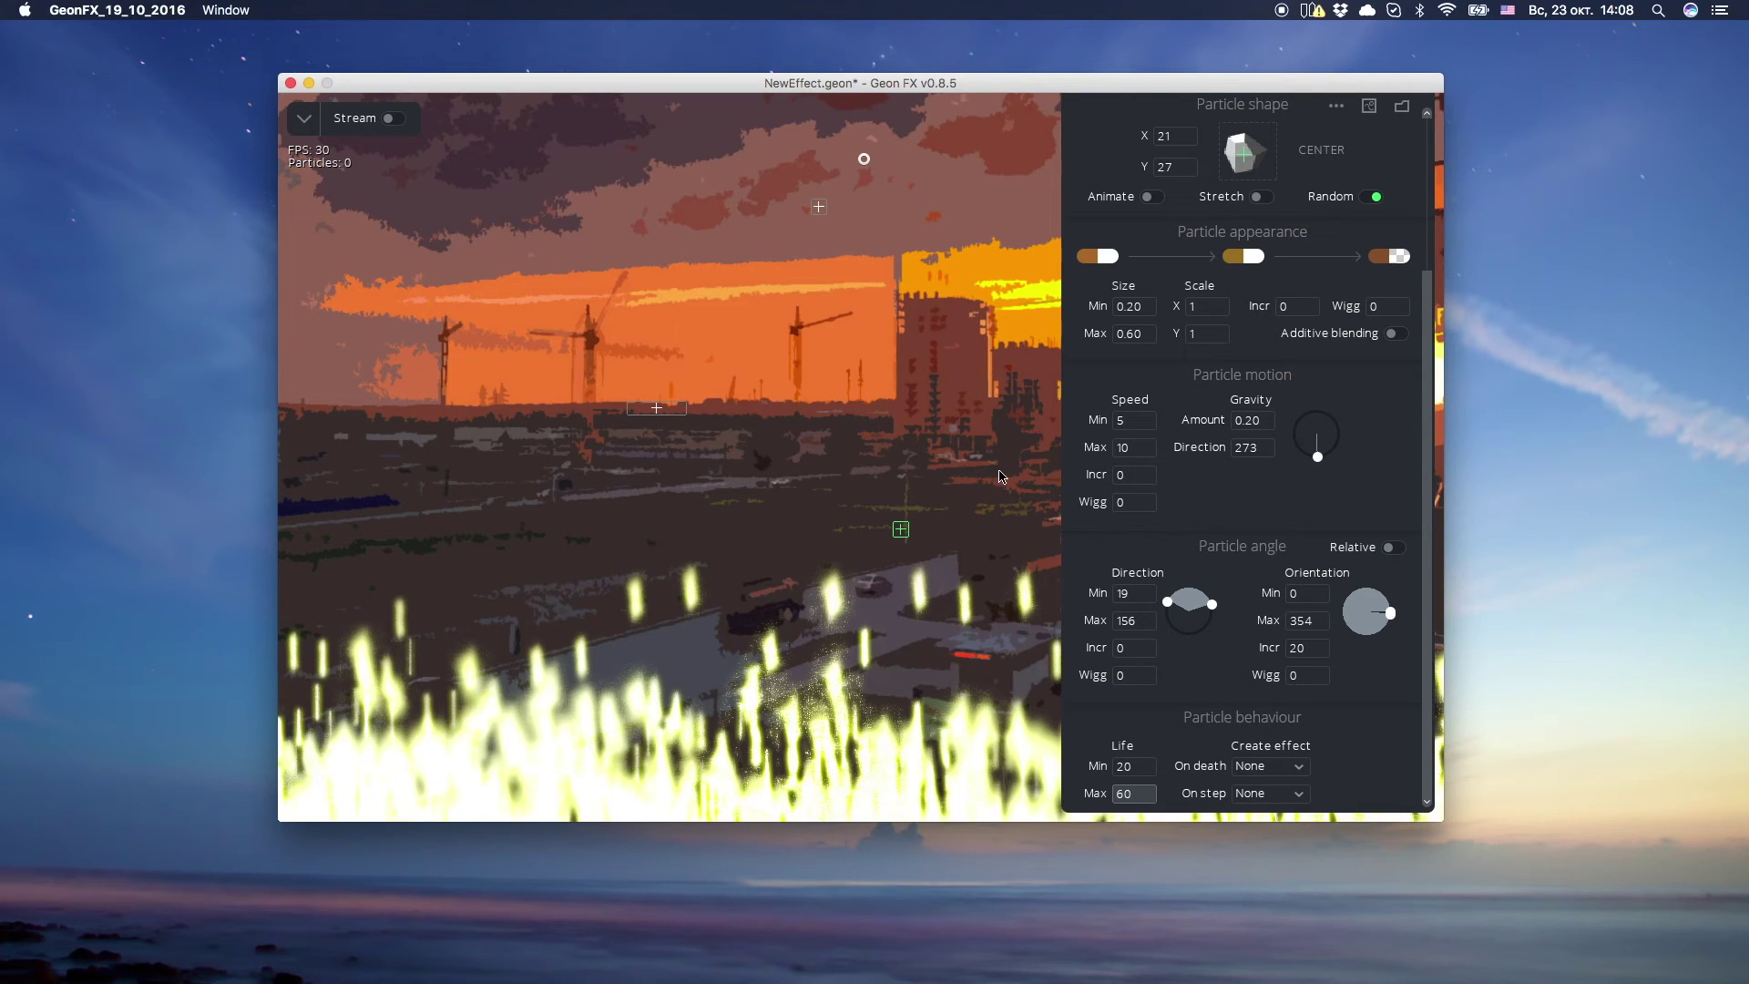
{"action": "key", "text": "Return"}
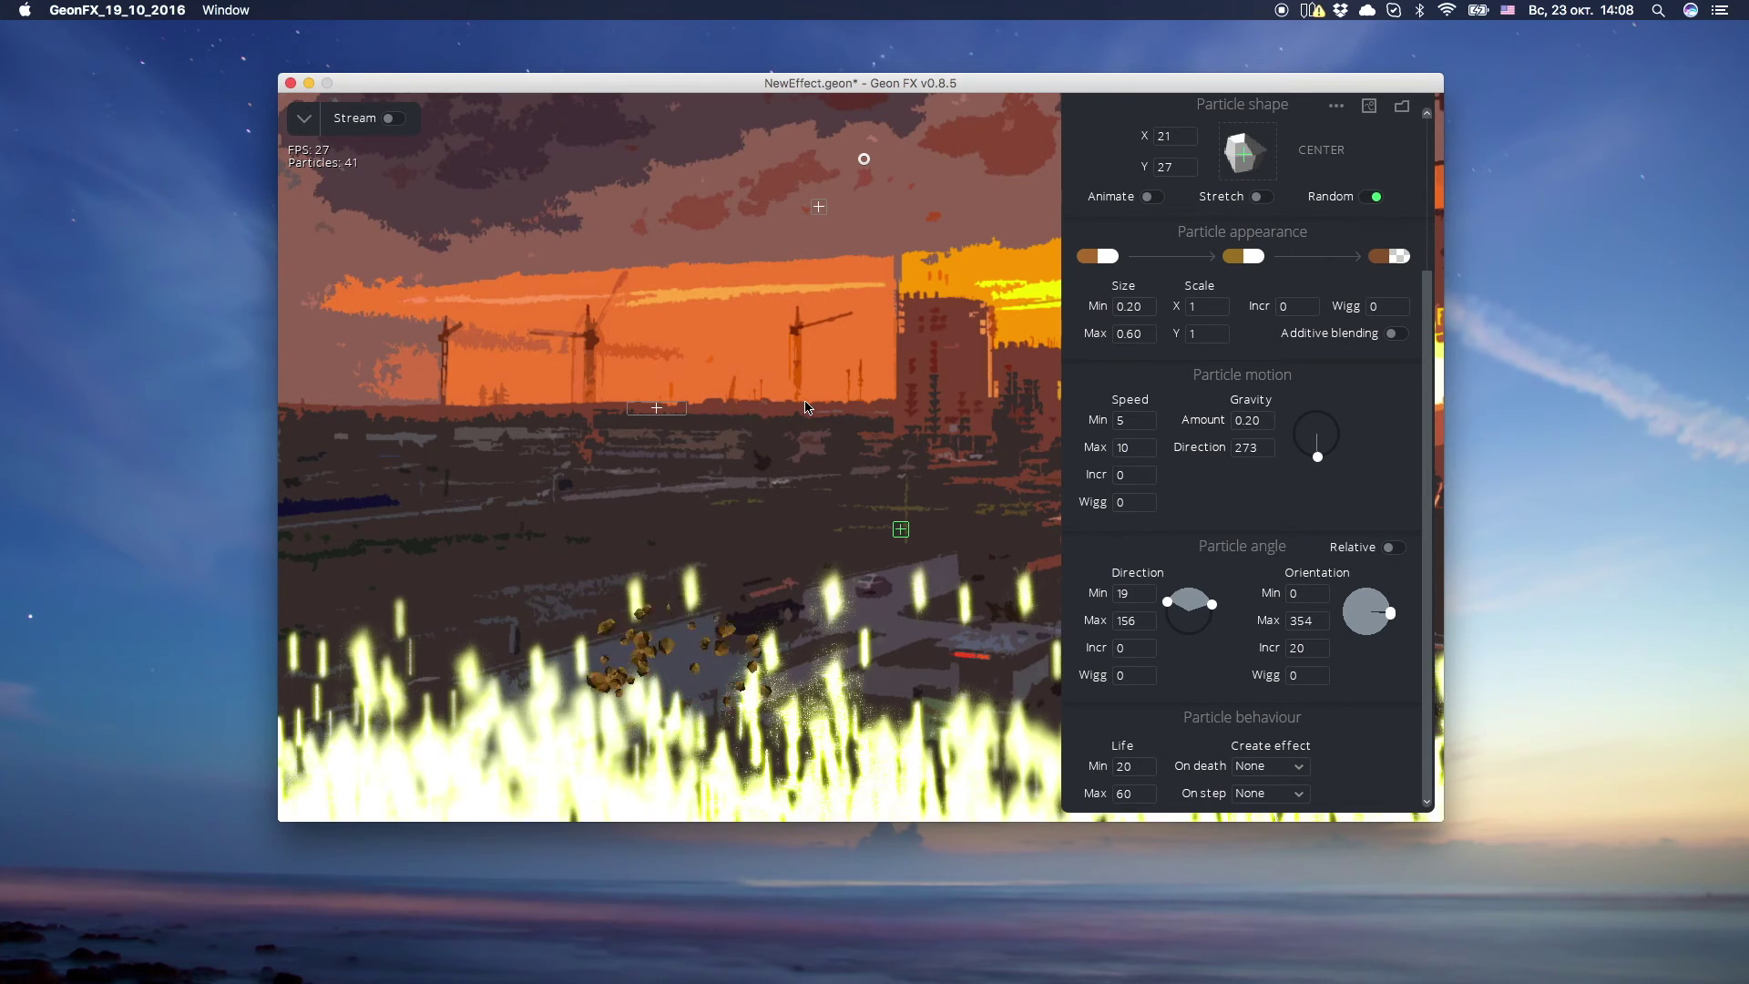
{"action": "scroll", "coordinate": [807, 408], "scroll_direction": "up", "scroll_amount": 5}
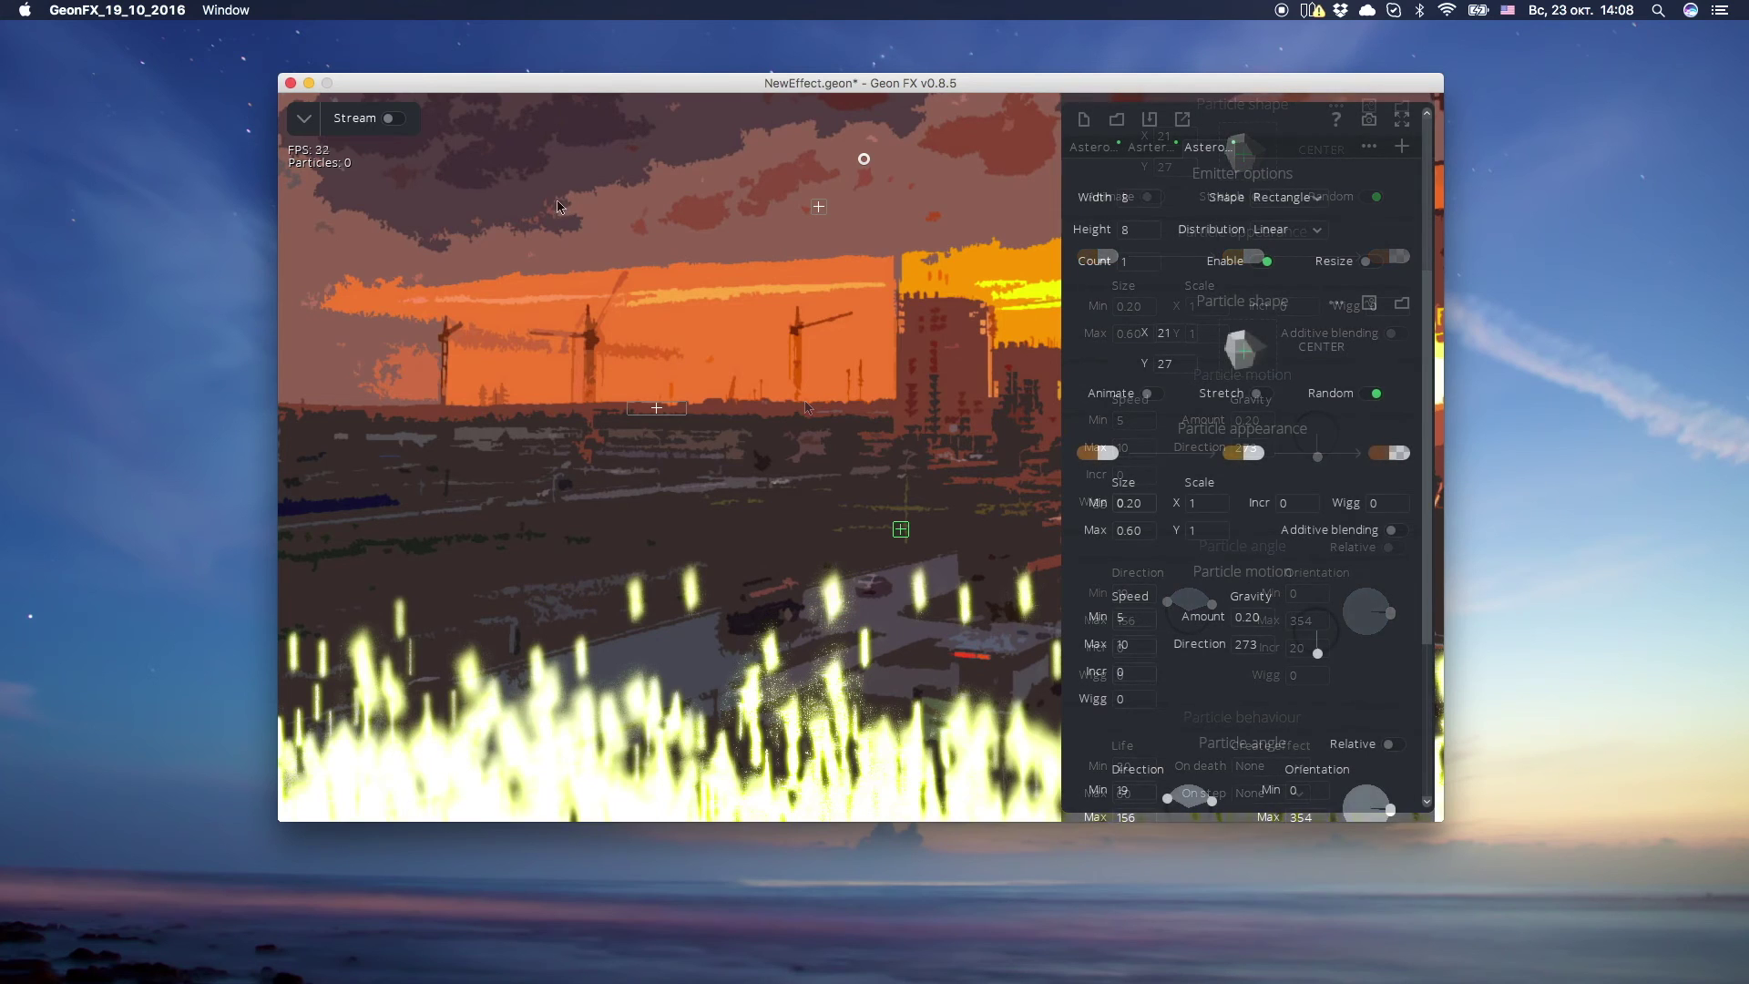
{"action": "left_click", "coordinate": [305, 119]}
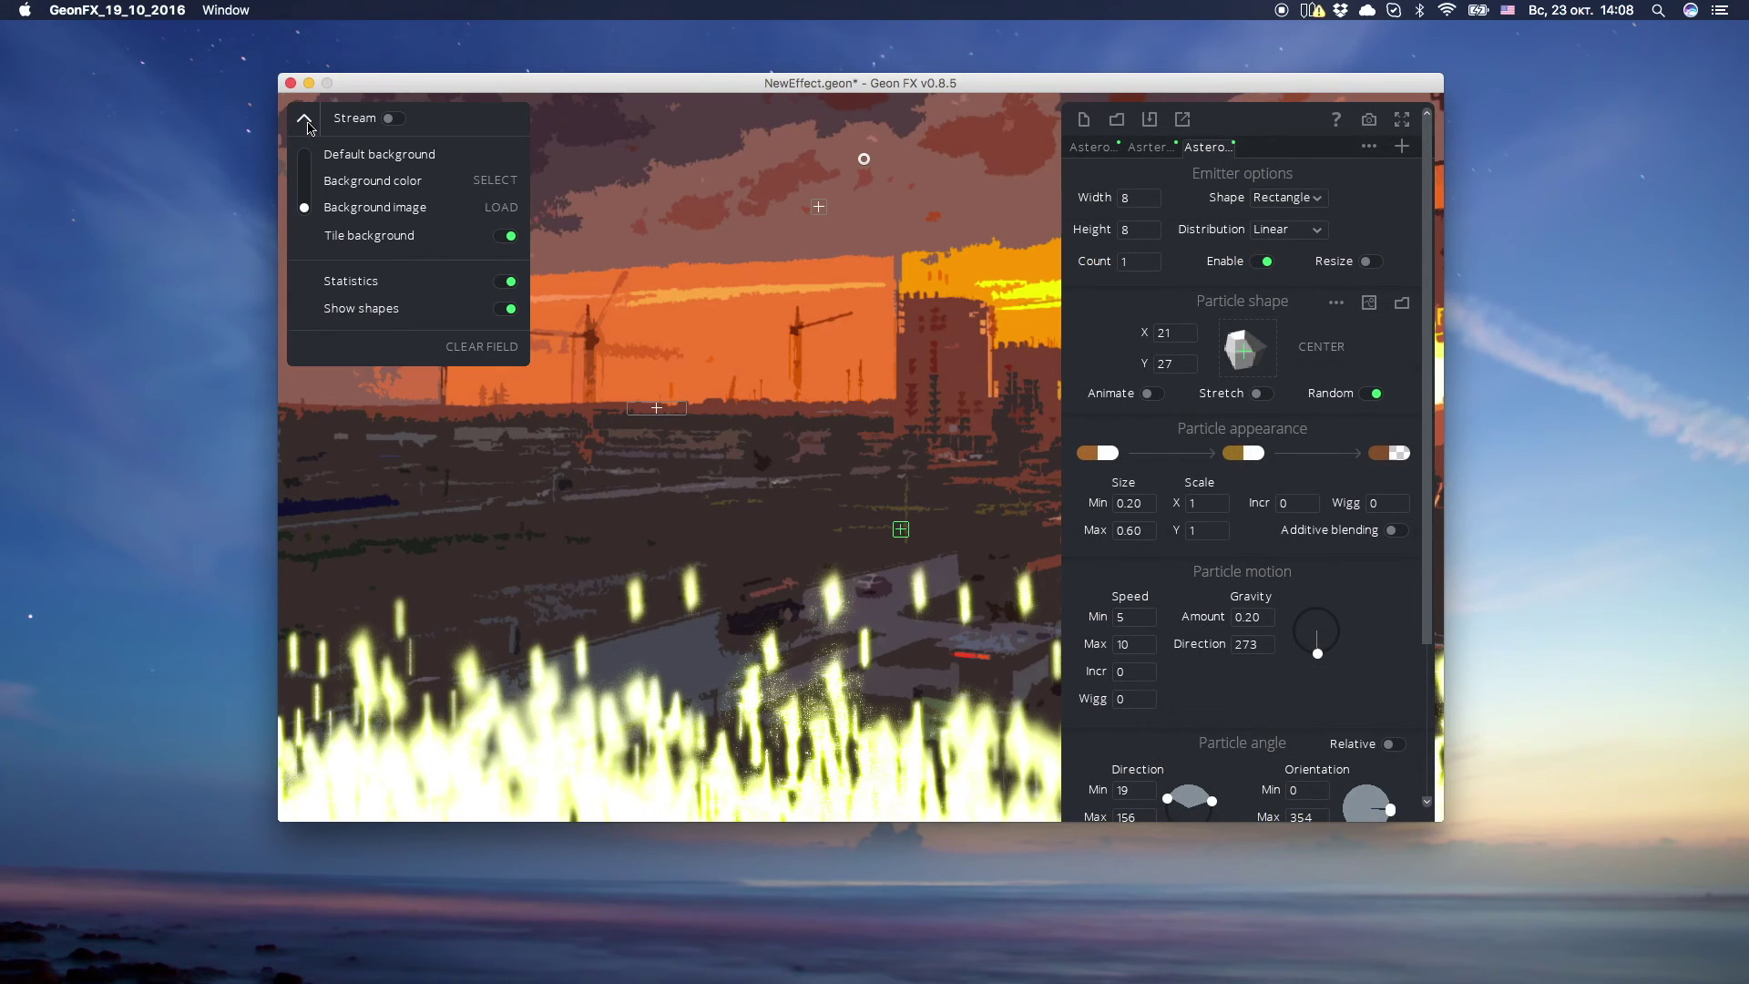
- Switch off Show shapes in the view options to hide emitter outlines over the city
{"action": "left_click", "coordinate": [507, 310]}
{"action": "left_click", "coordinate": [304, 119]}
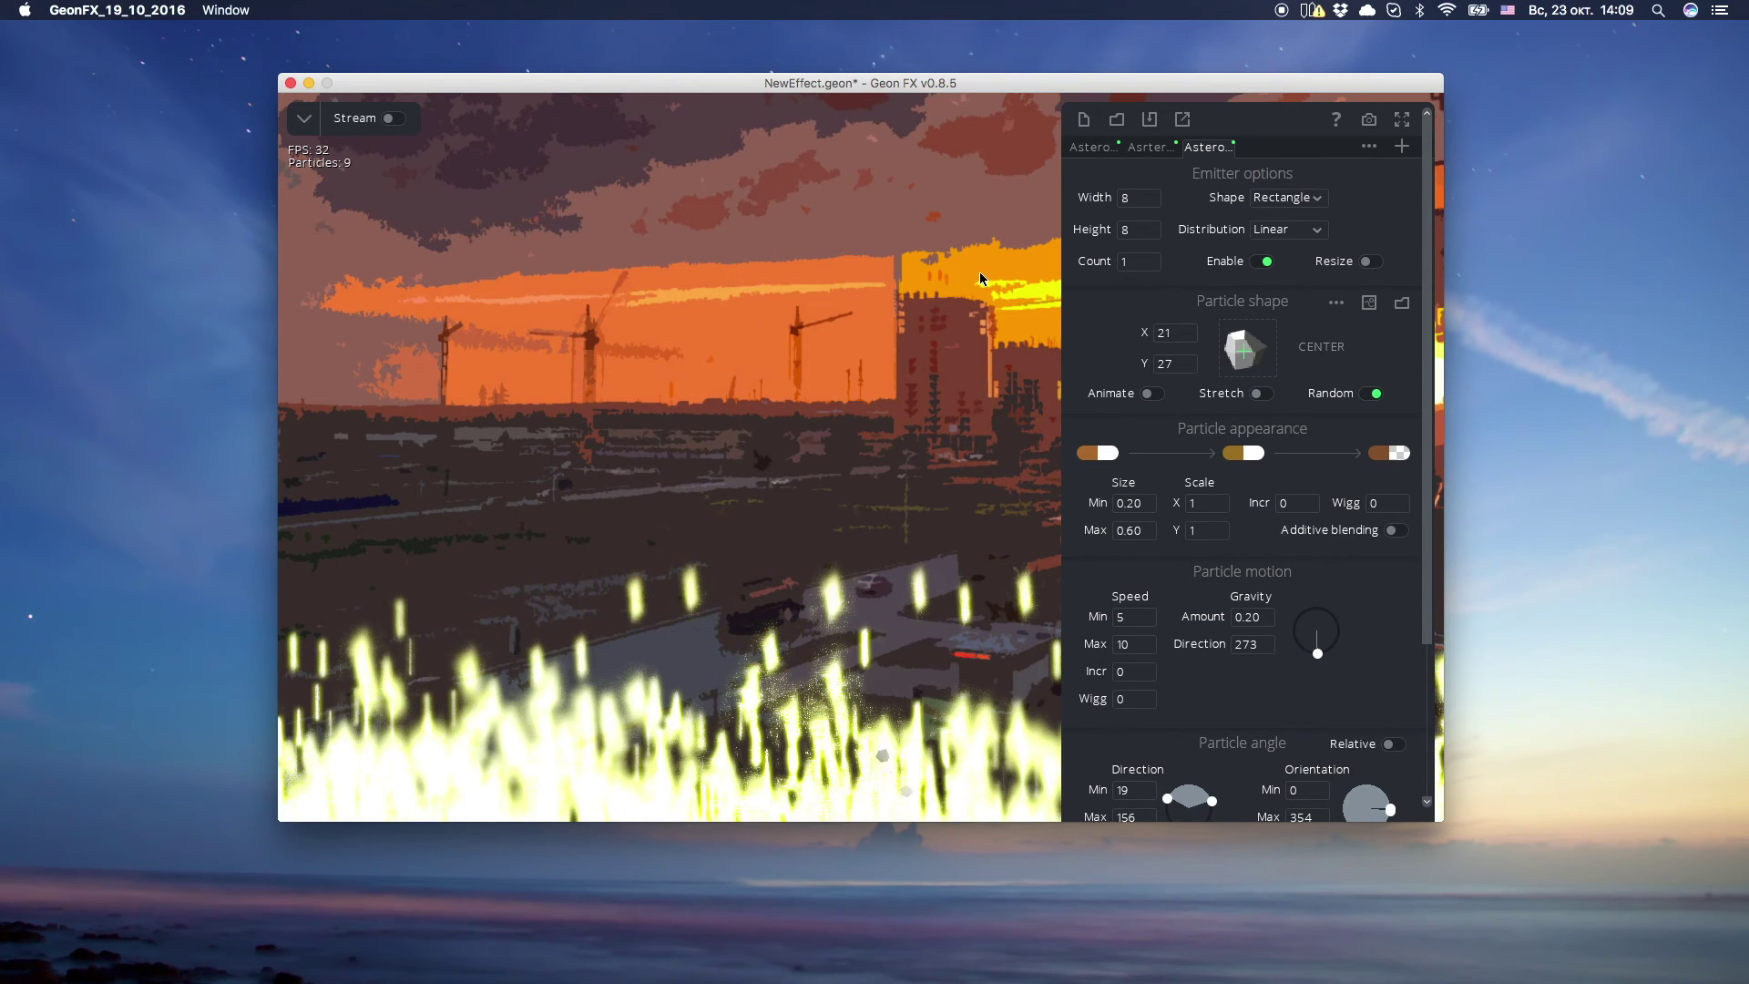
{"action": "scroll", "coordinate": [1426, 387], "scroll_direction": "down", "scroll_amount": 5}
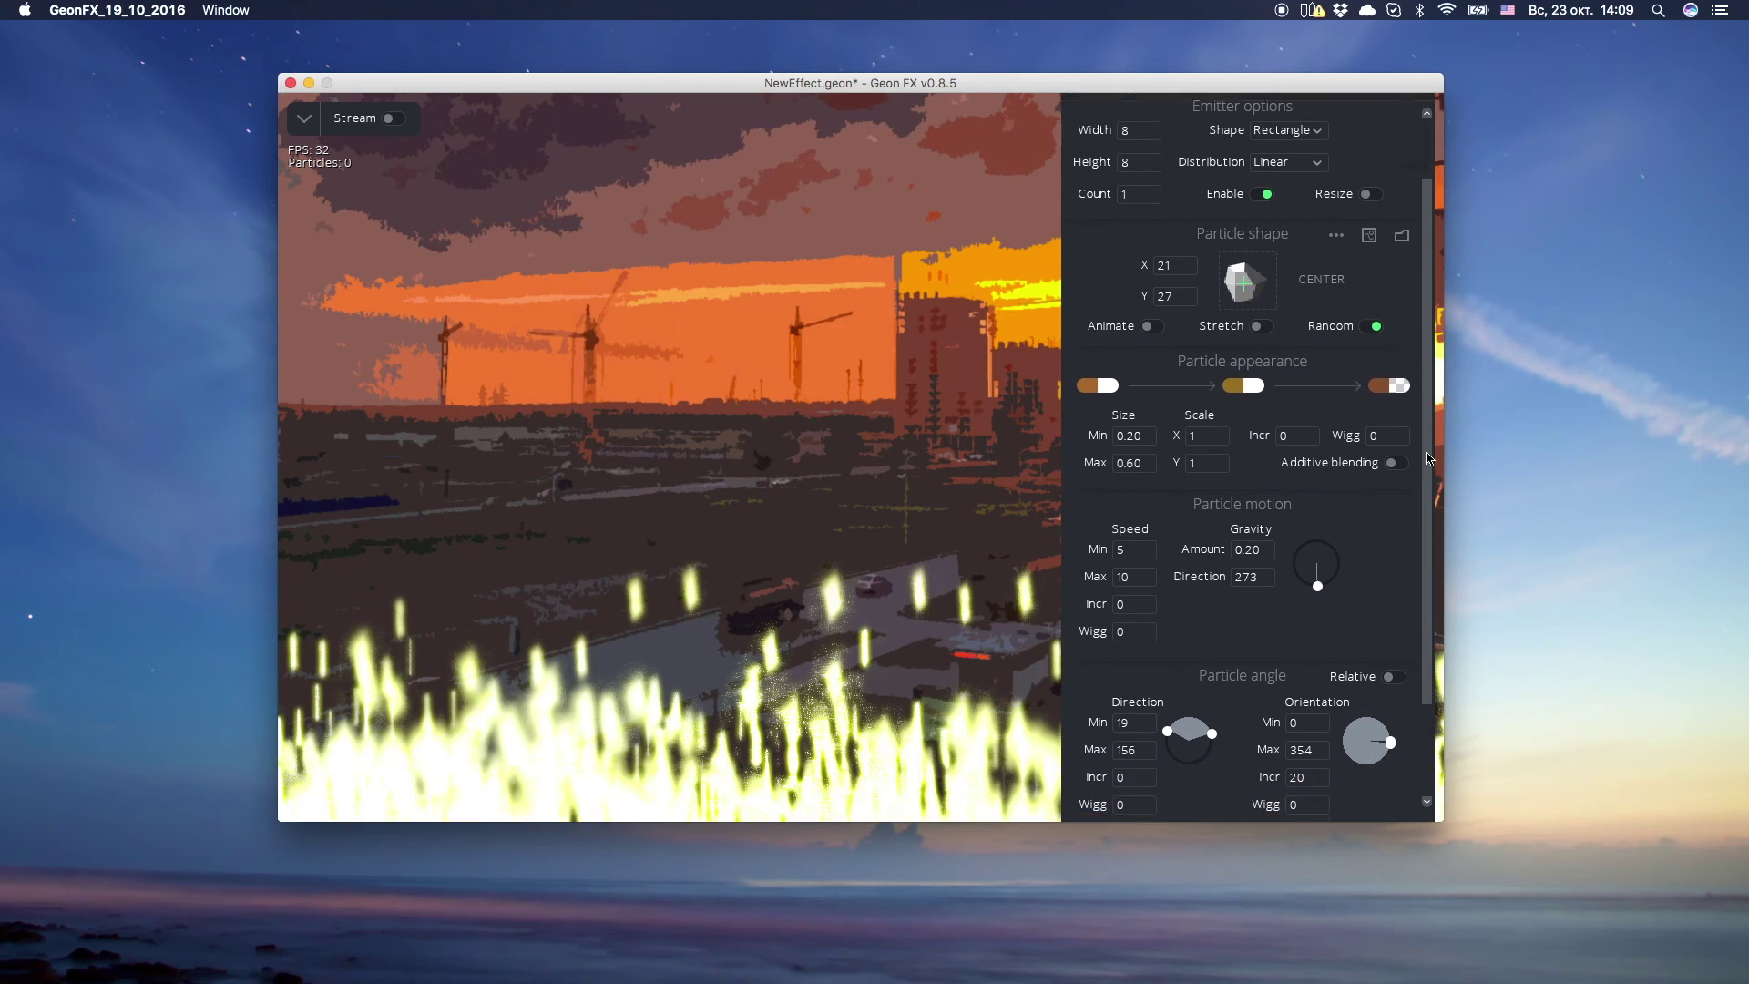
{"action": "scroll", "coordinate": [1424, 307], "scroll_direction": "up", "scroll_amount": 5}
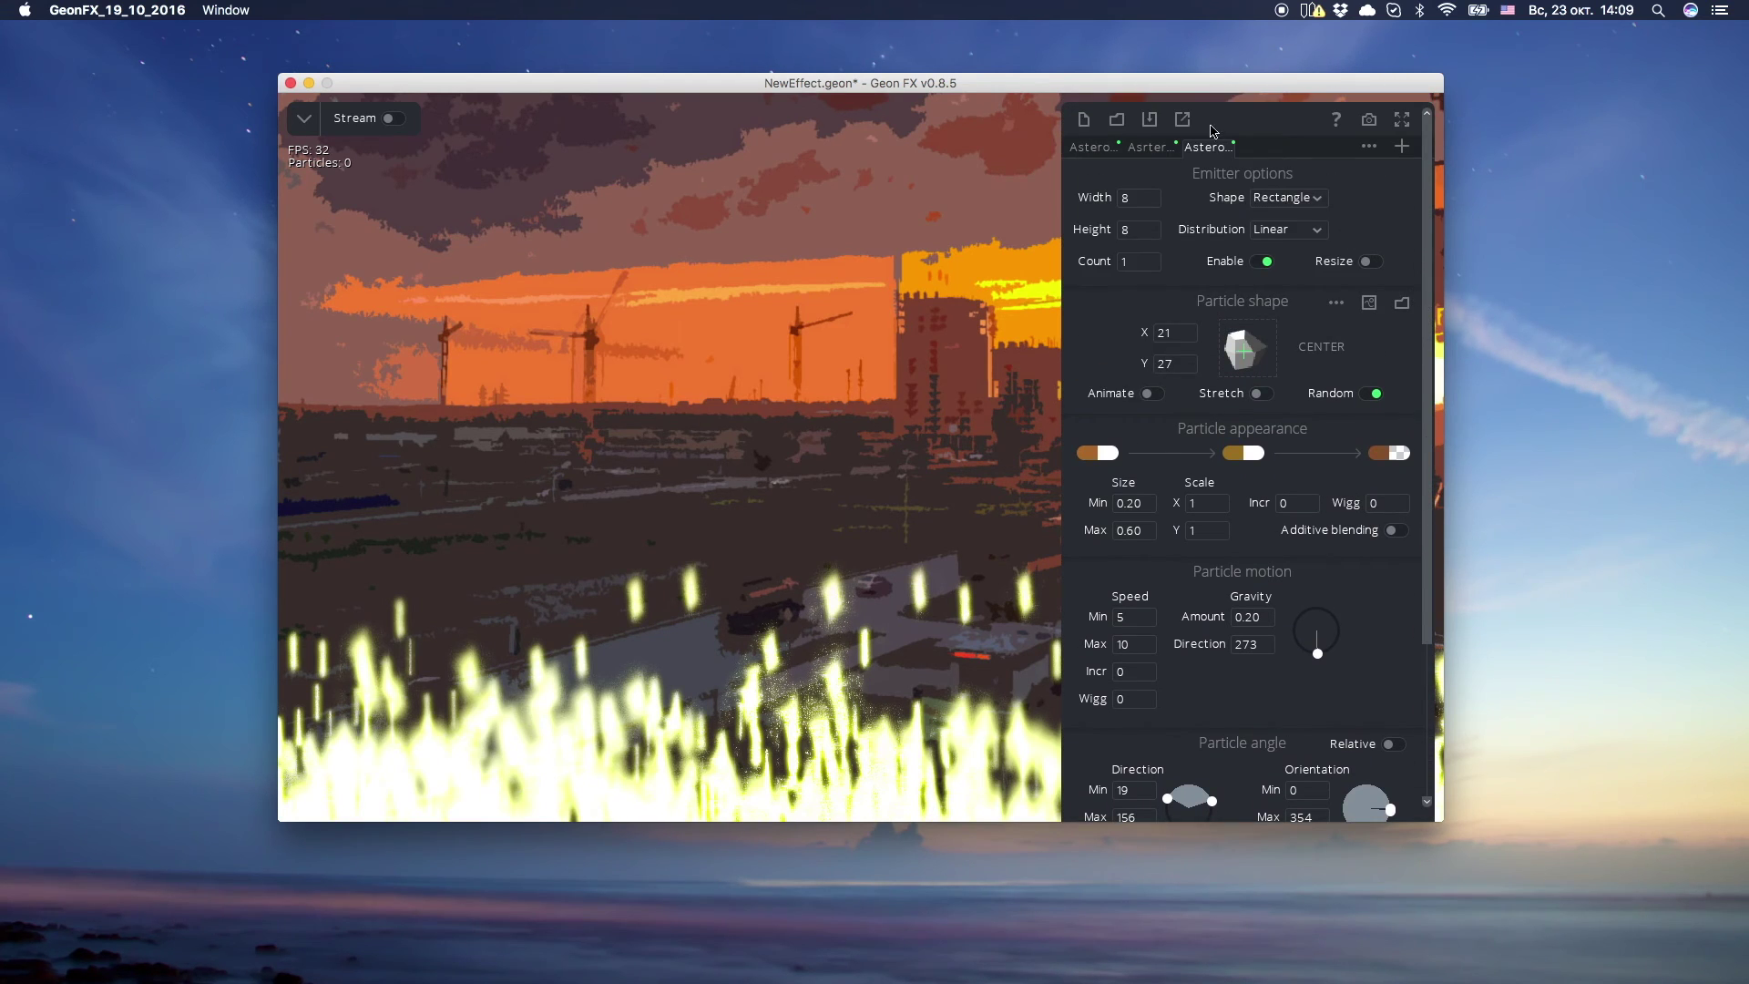
- Export the effect as GML and enlarge the geon_temp_script.txt window to show all the code
{"action": "left_click_drag", "start_coordinate": [1199, 85], "coordinate": [1192, 77]}
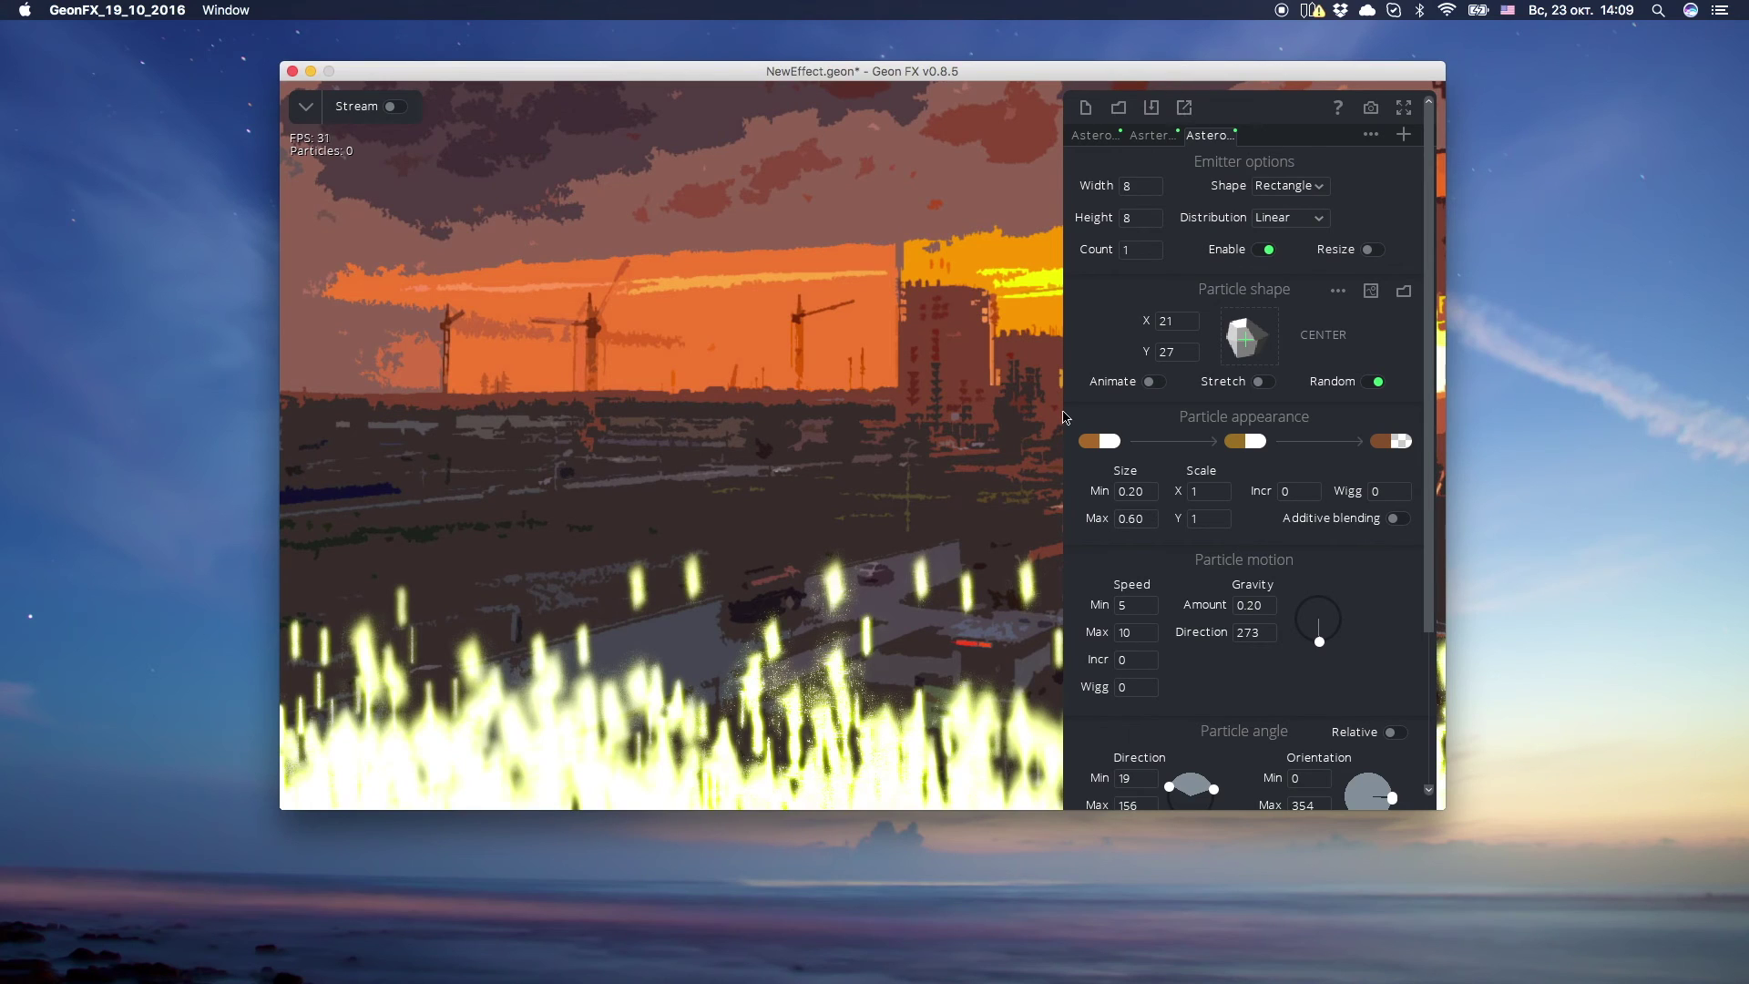
{"action": "left_click", "coordinate": [1184, 107]}
{"action": "left_click_drag", "start_coordinate": [980, 135], "coordinate": [916, 61]}
{"action": "left_click_drag", "start_coordinate": [1016, 434], "coordinate": [1280, 905]}
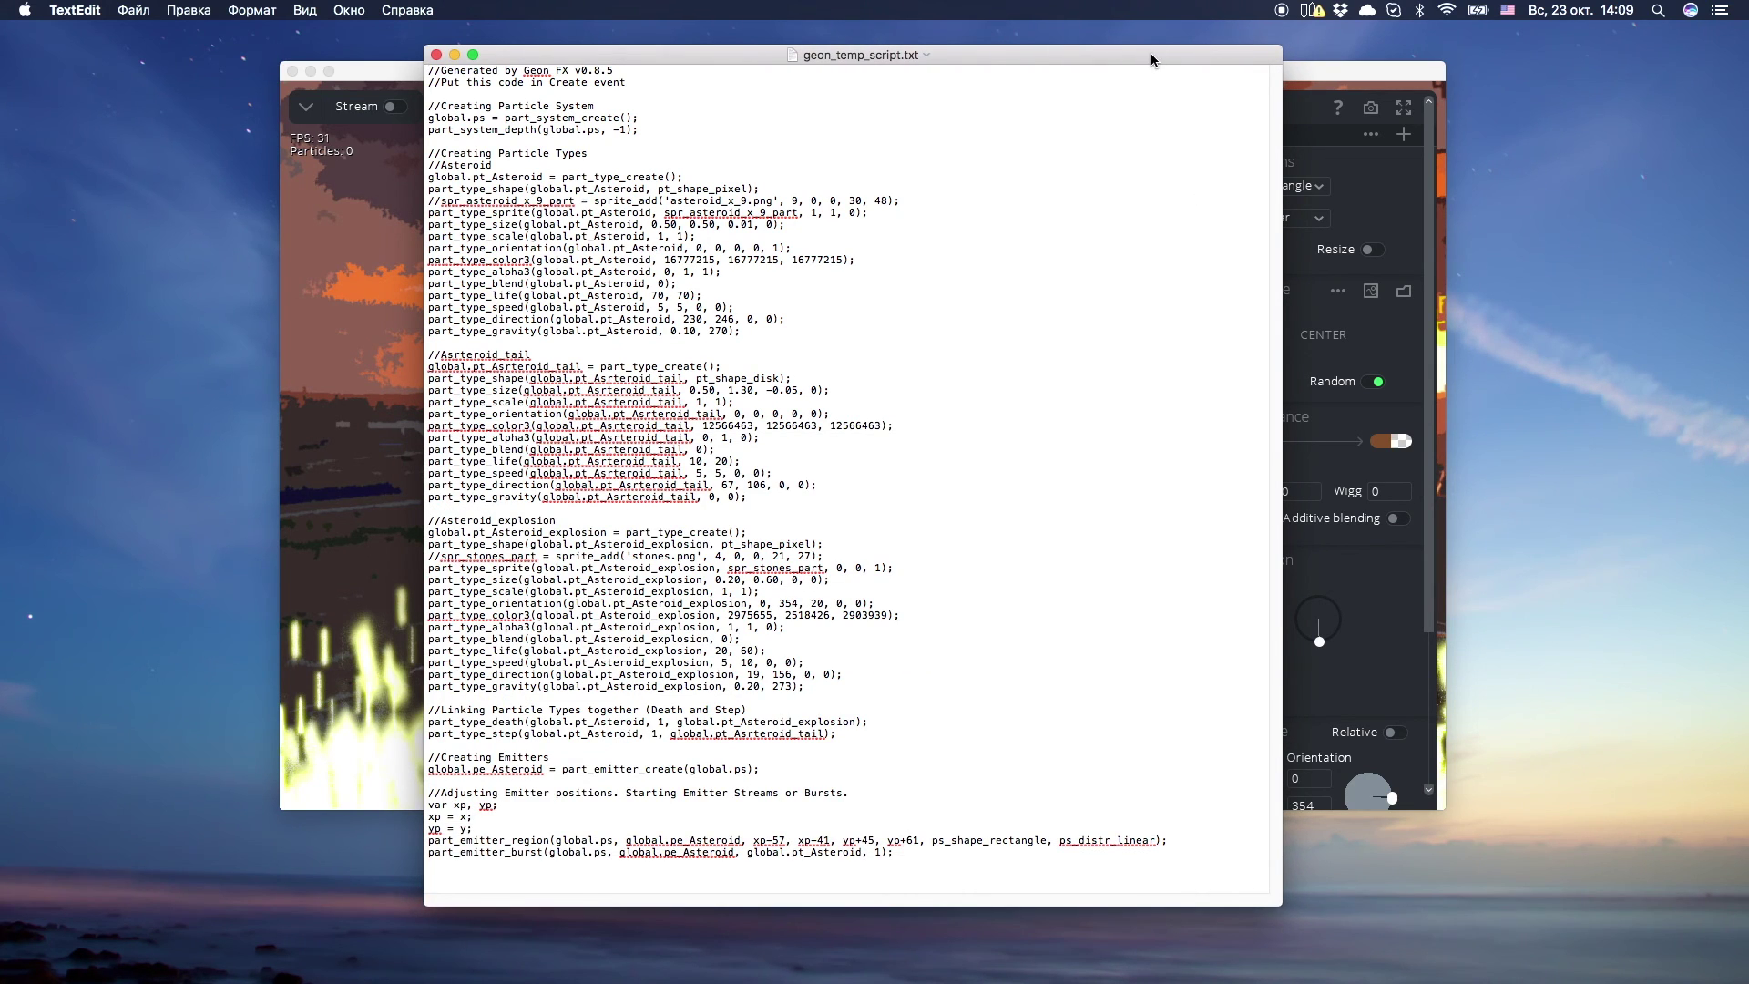
{"action": "left_click_drag", "start_coordinate": [1151, 60], "coordinate": [998, 311]}
{"action": "left_click", "coordinate": [1077, 247]}
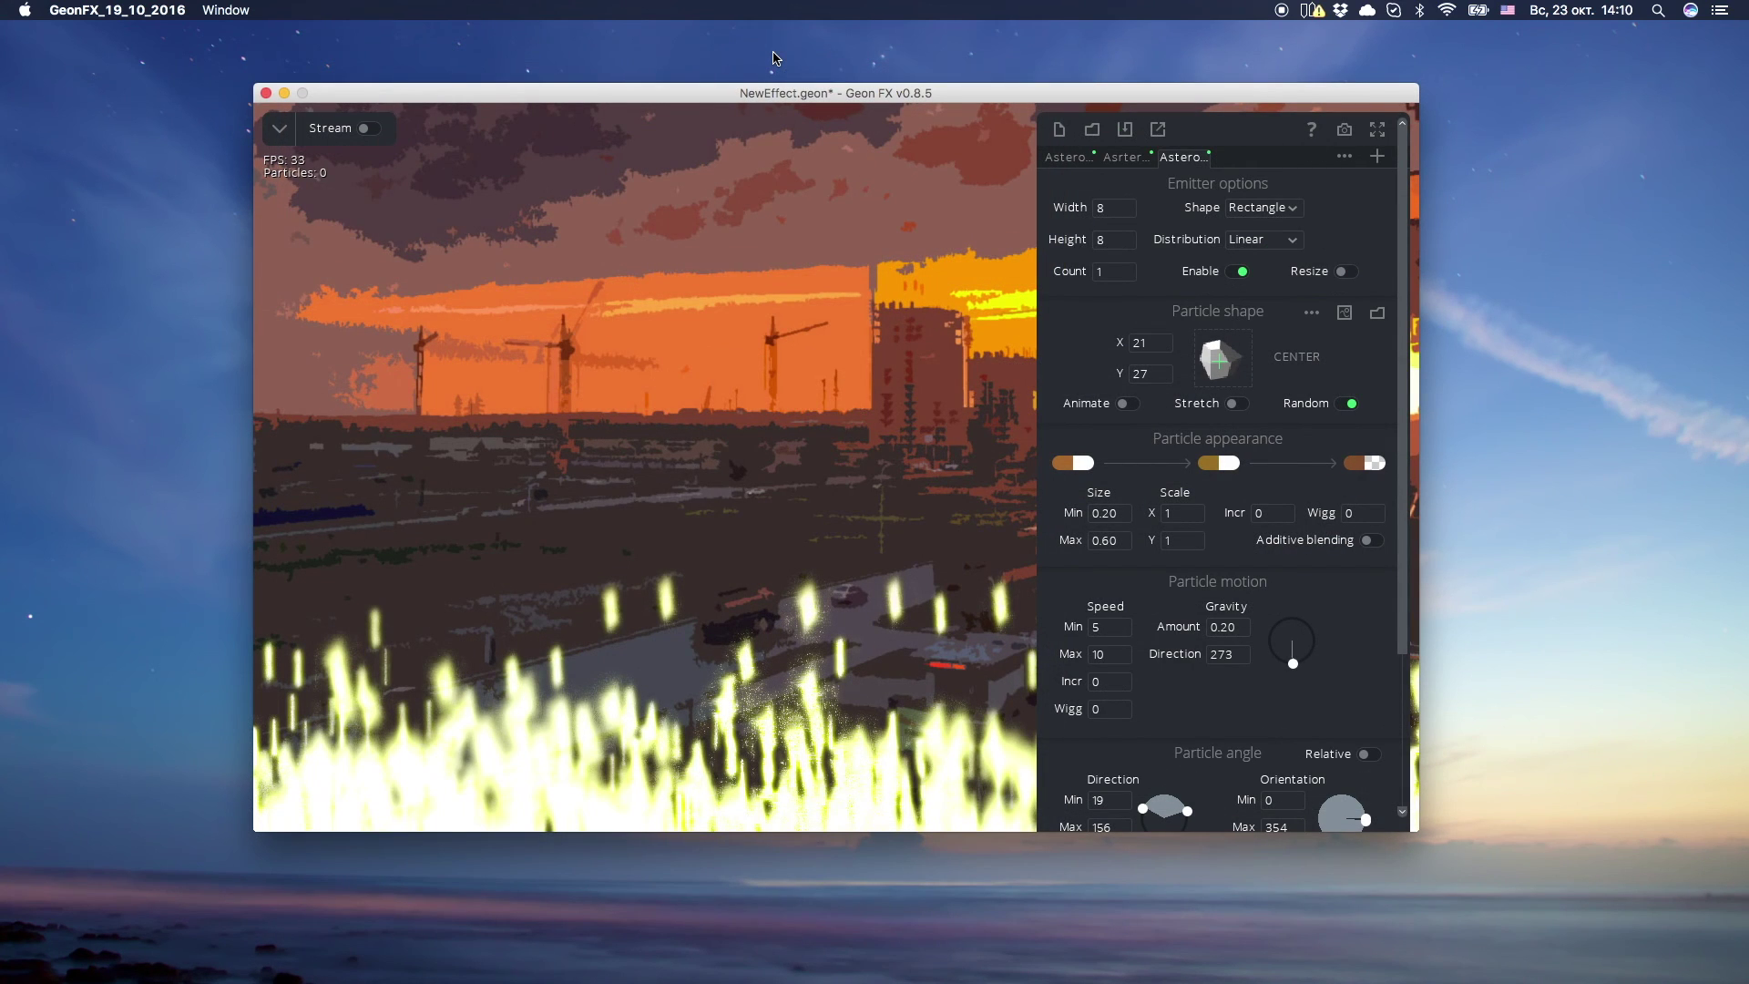
{"action": "key", "text": "super+s"}
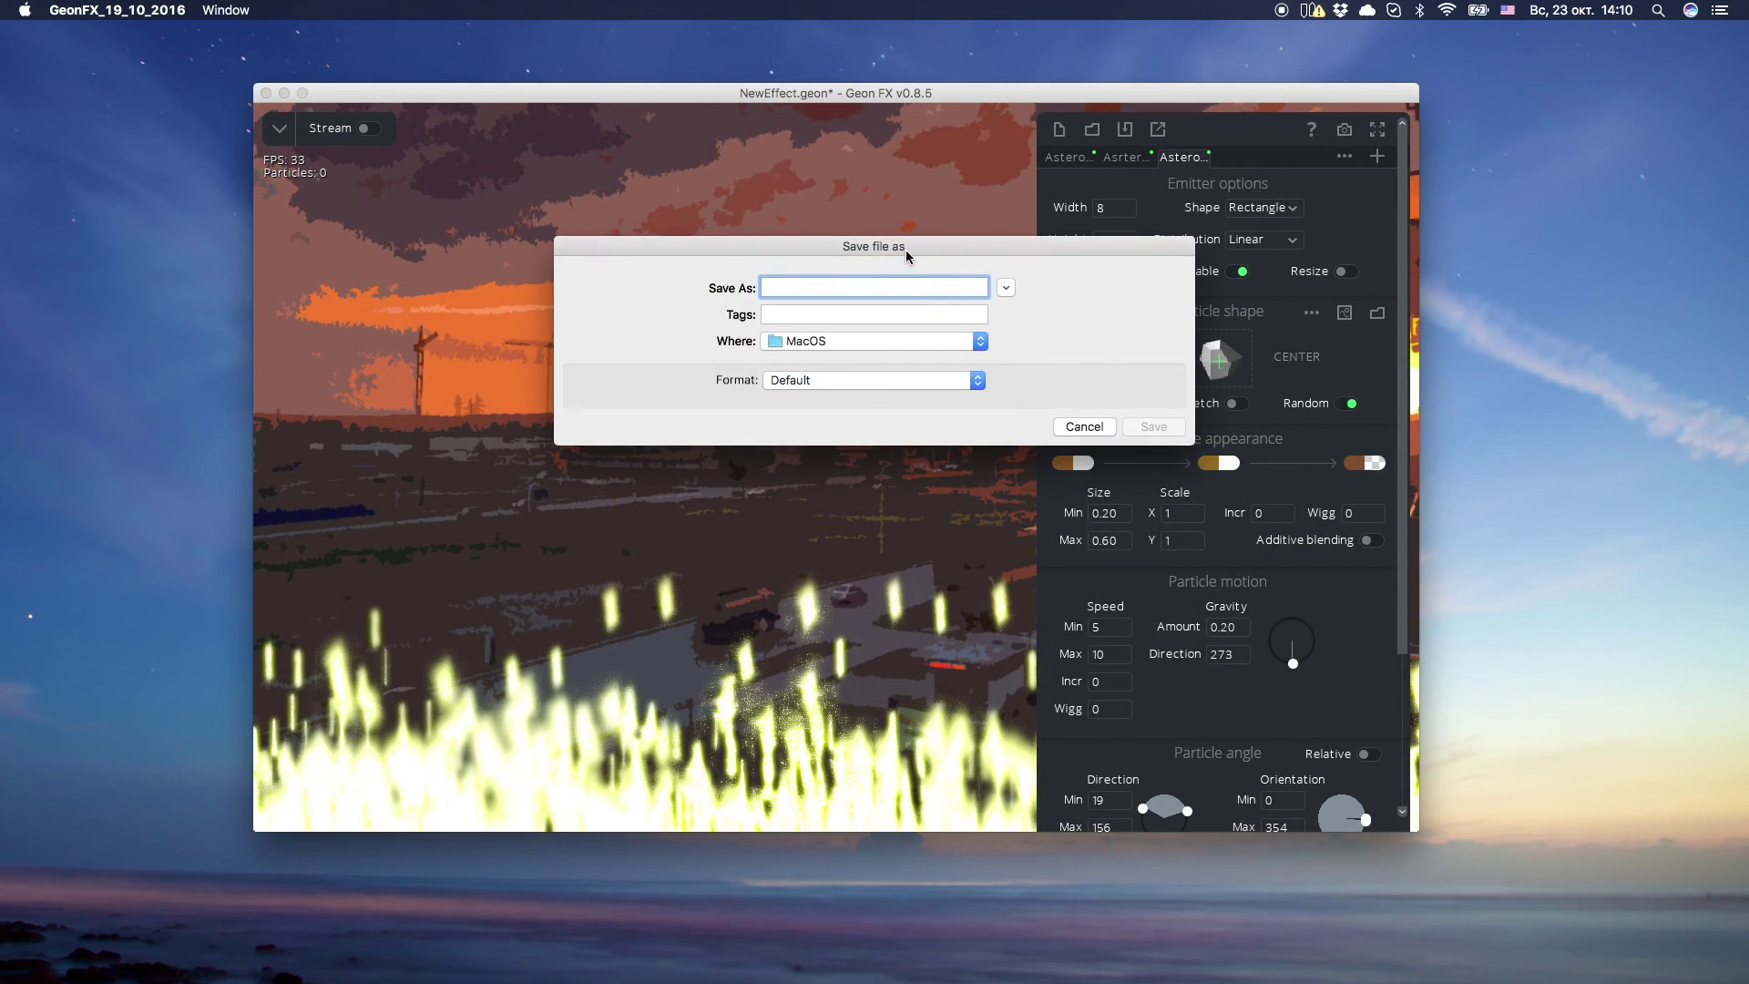
{"action": "left_click", "coordinate": [963, 401]}
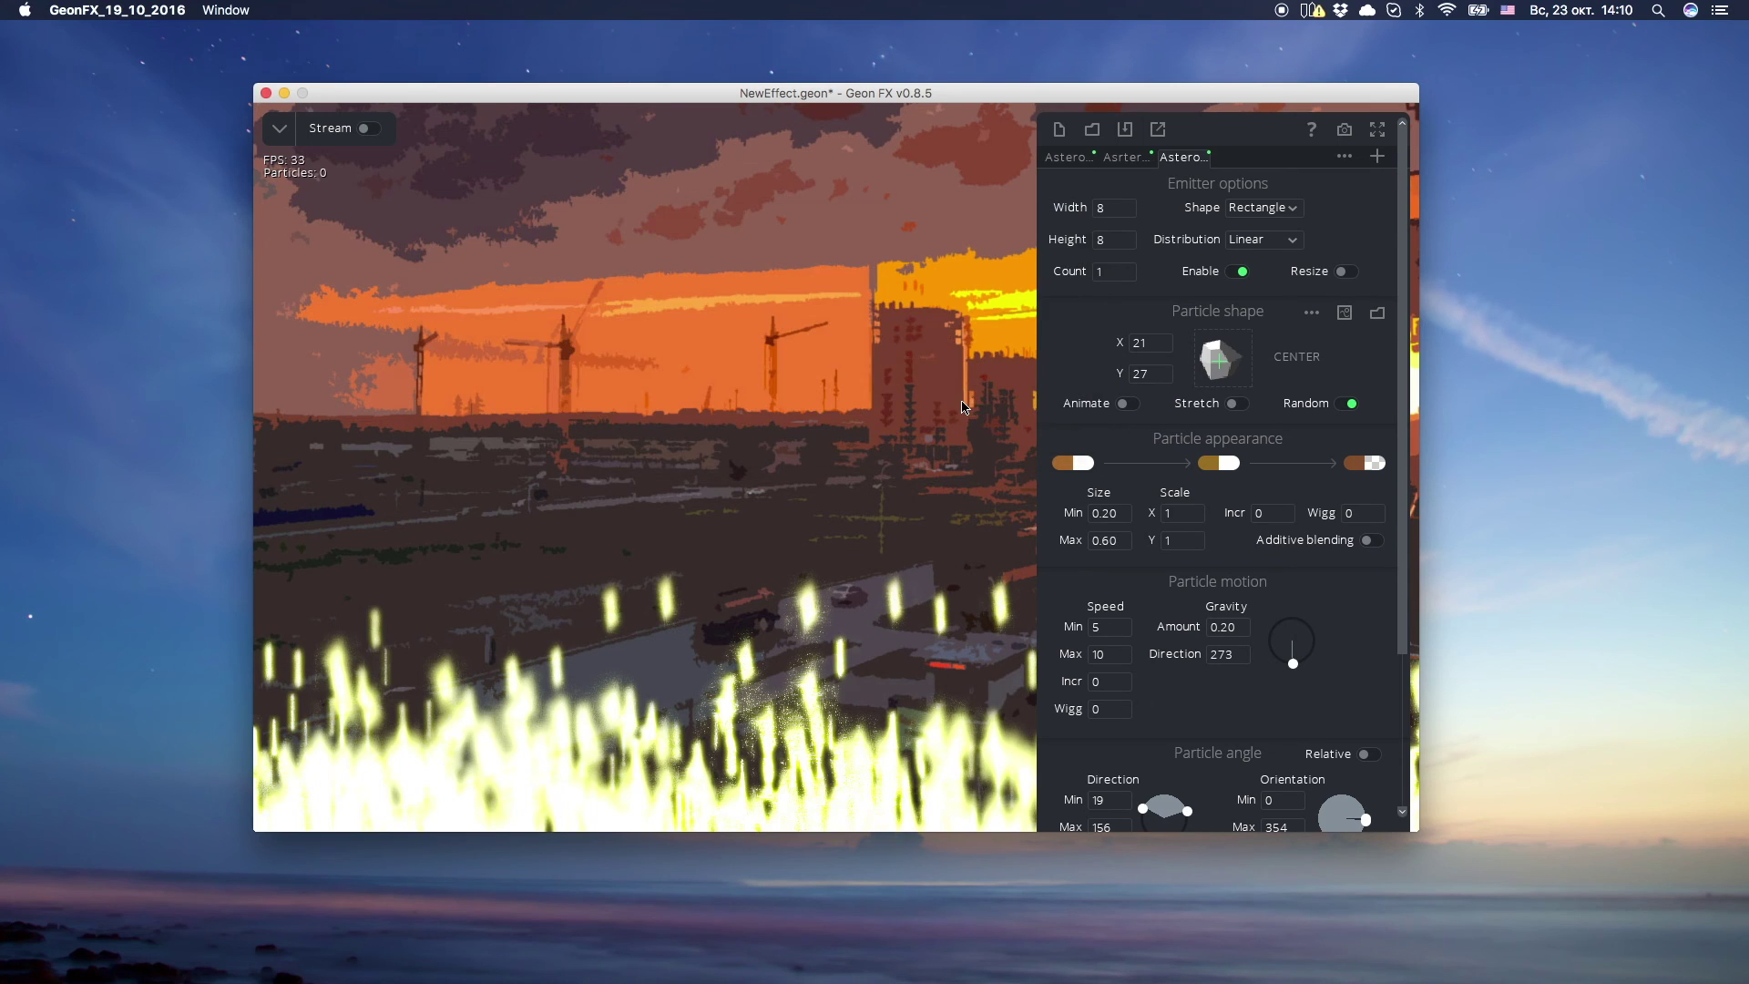
{"action": "mouse_move", "coordinate": [1033, 92]}
{"action": "left_mouse_down"}
{"action": "mouse_move", "coordinate": [1068, 107]}
{"action": "mouse_move", "coordinate": [1041, 110]}
{"action": "left_mouse_up"}
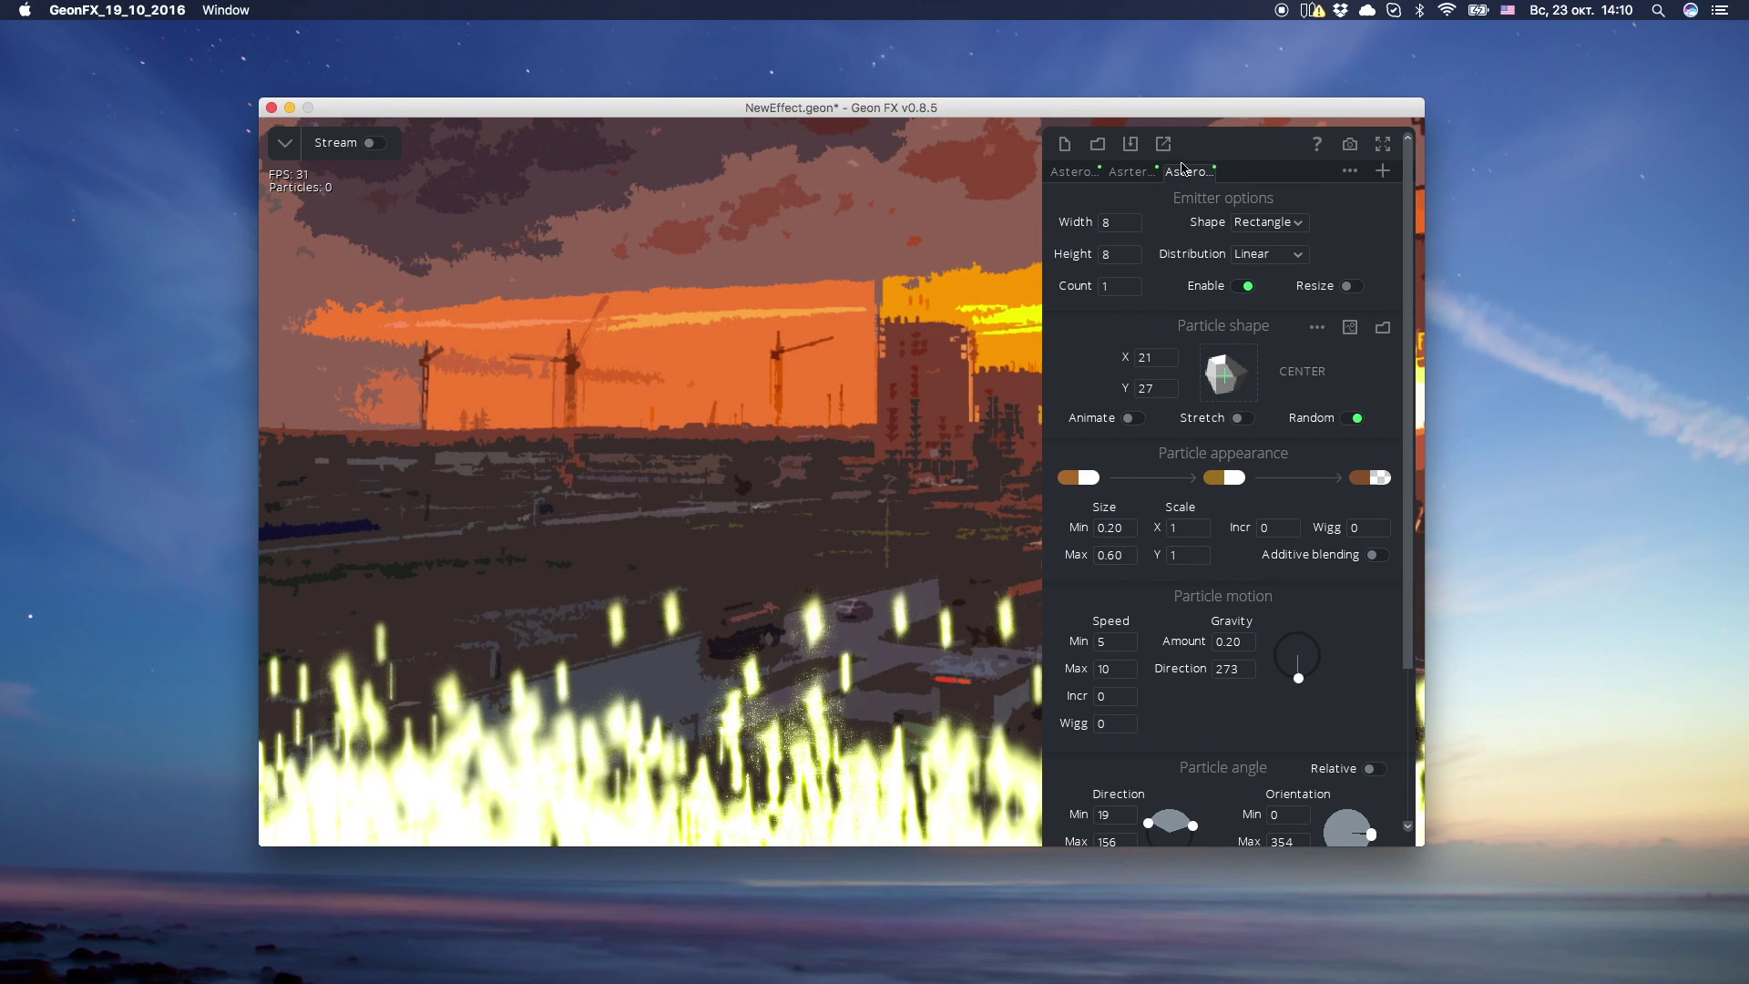
{"action": "left_click_drag", "start_coordinate": [1113, 113], "coordinate": [1124, 144]}
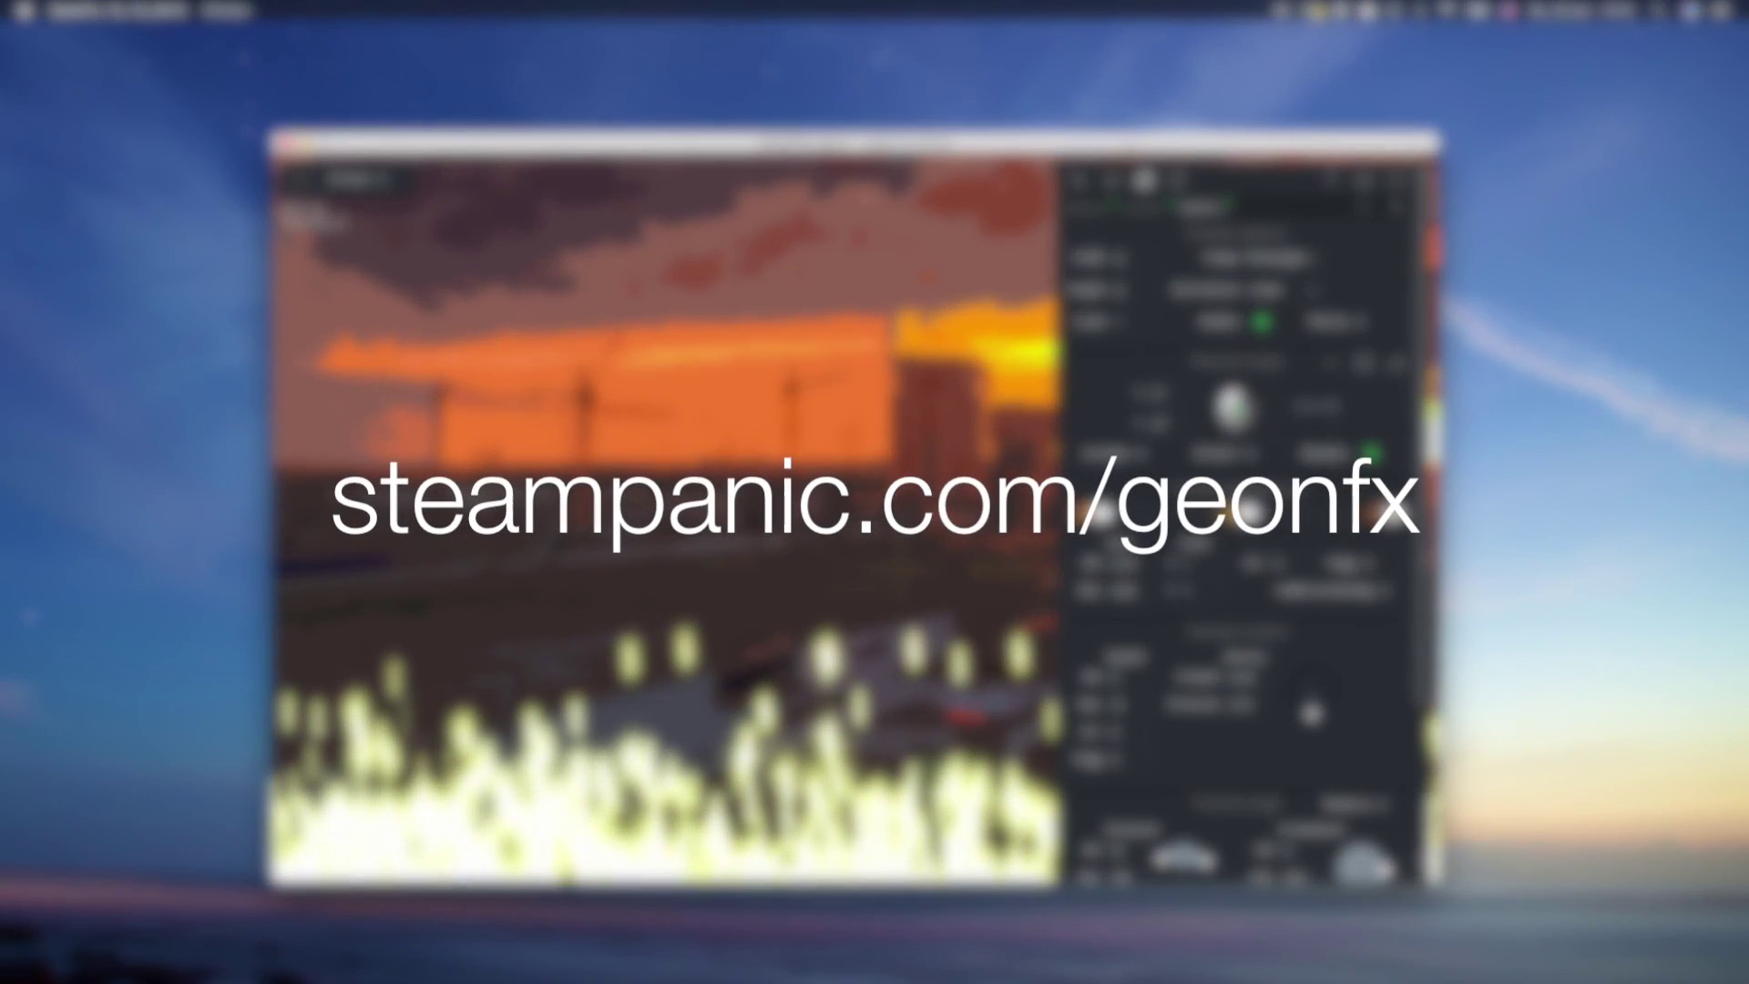